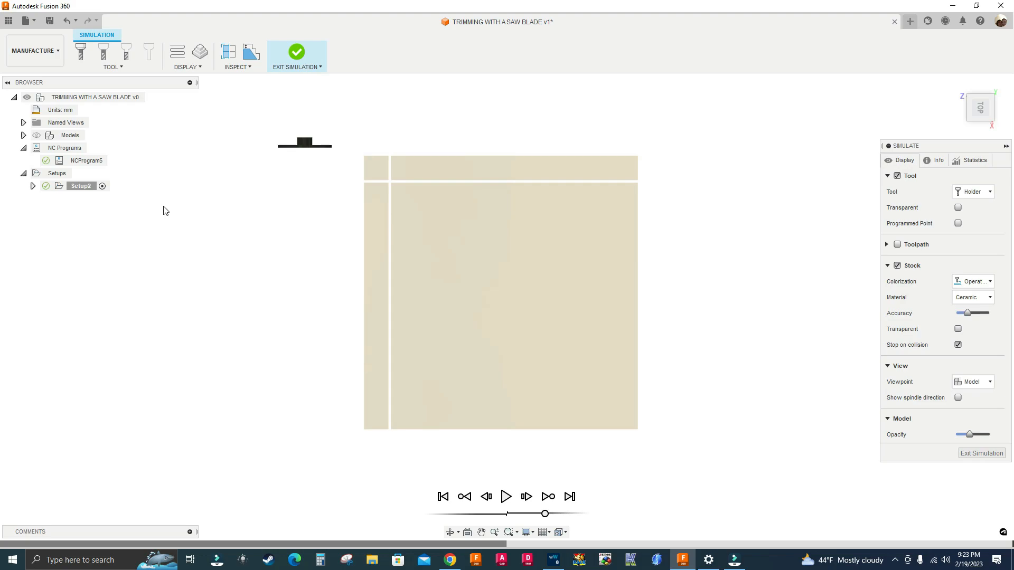
- Exit the simulation, make the board model visible again and restore the home view
left_click(981, 453)
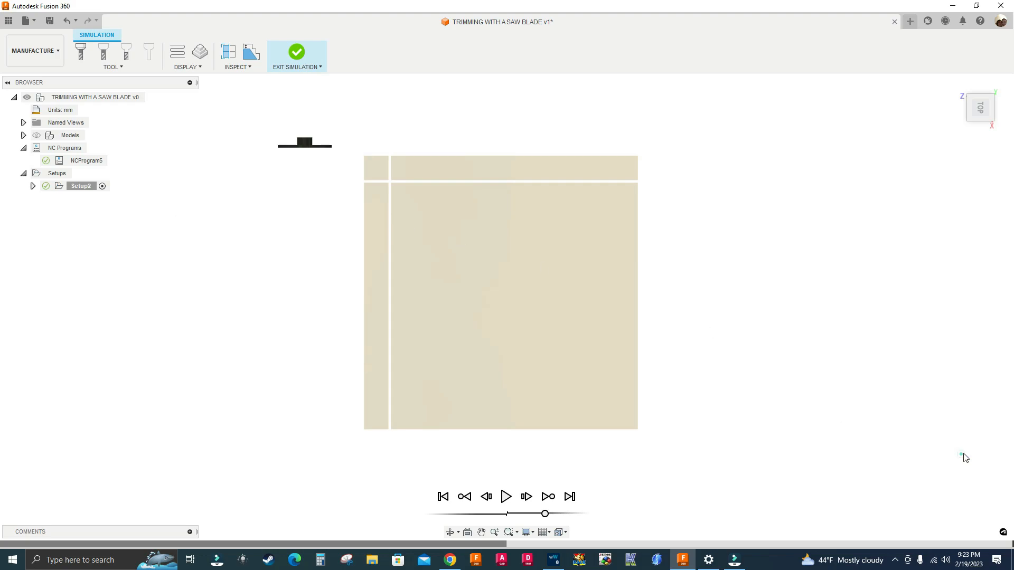
left_click(37, 137)
left_click(38, 138)
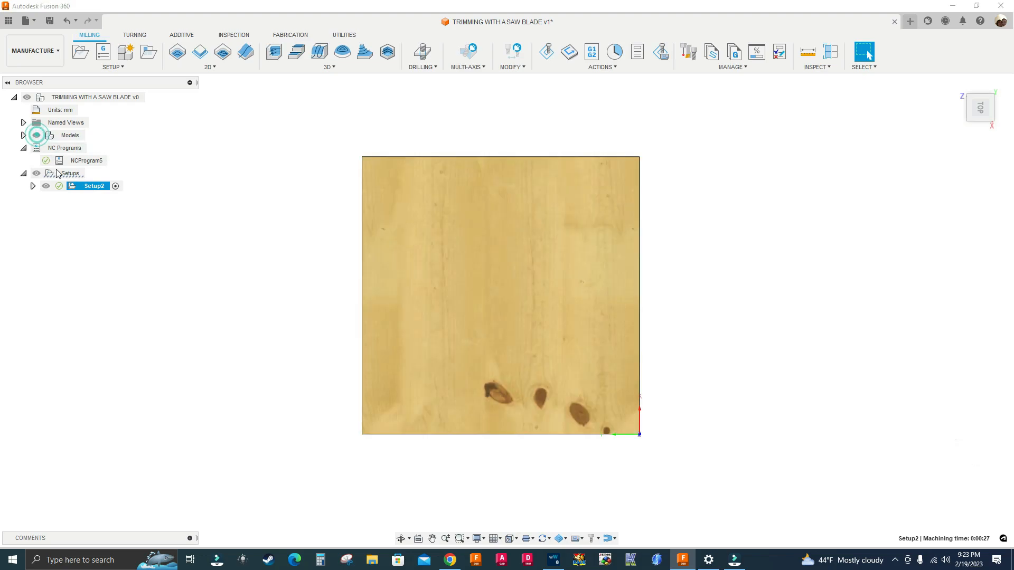
left_click(957, 83)
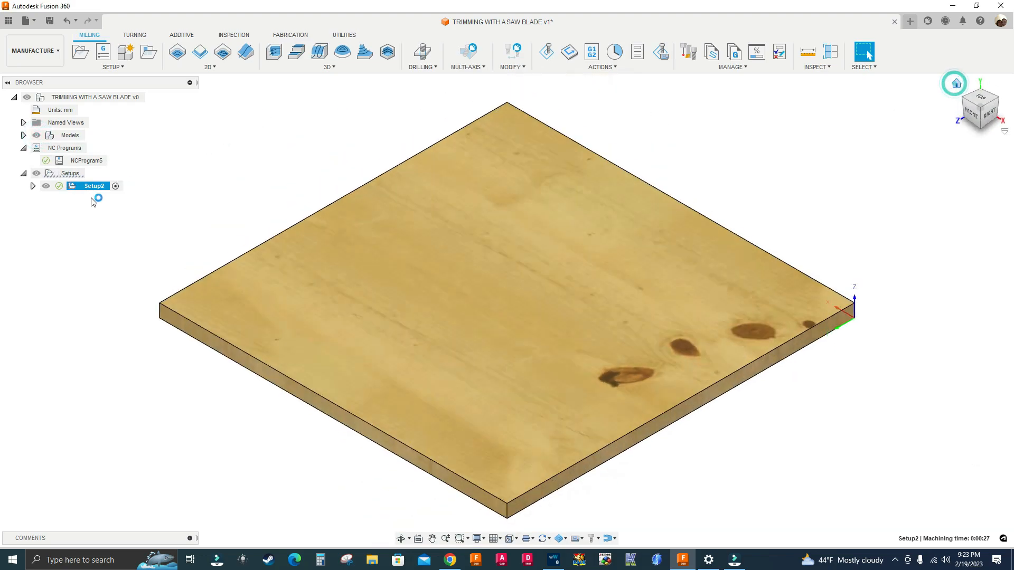
- Delete the existing machining setup Setup2 and the NC program NCProgram5
right_click(84, 186)
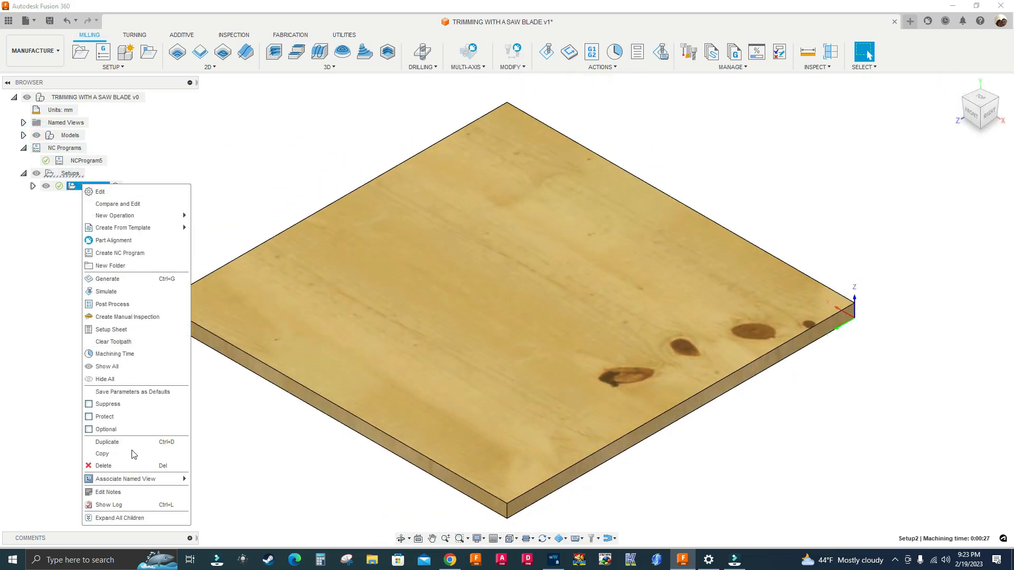
left_click(106, 466)
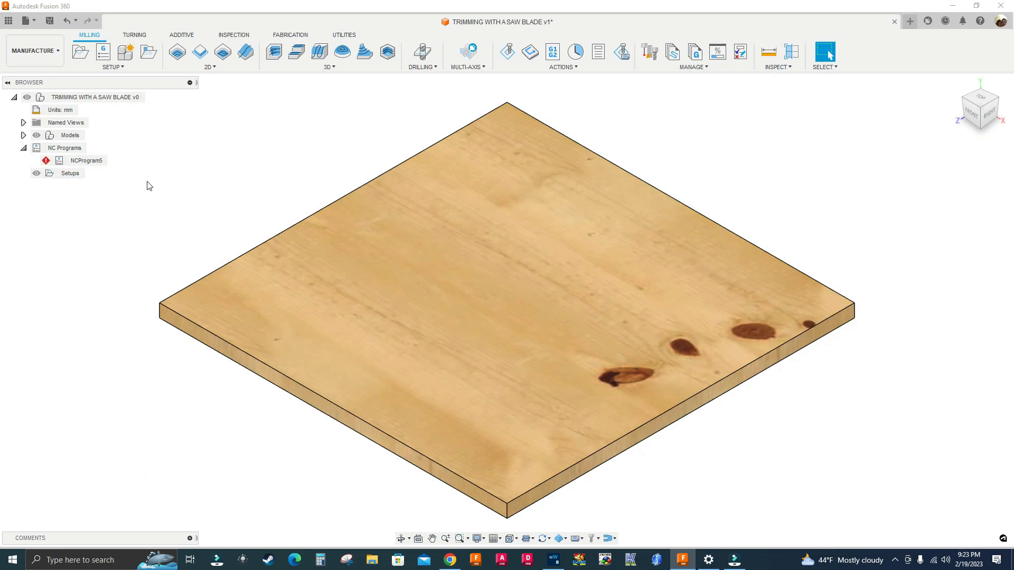
left_click(87, 161)
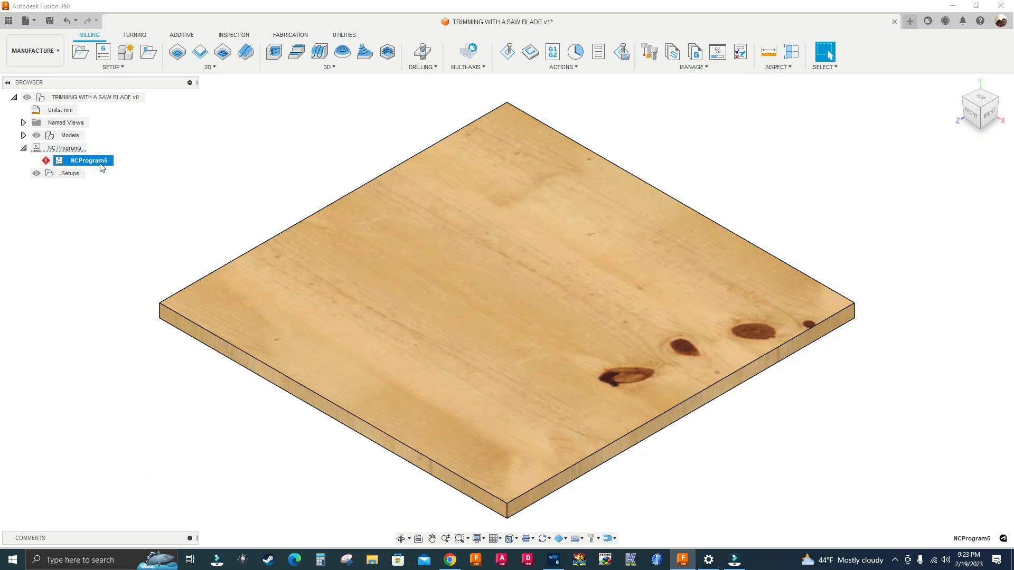
key("Delete")
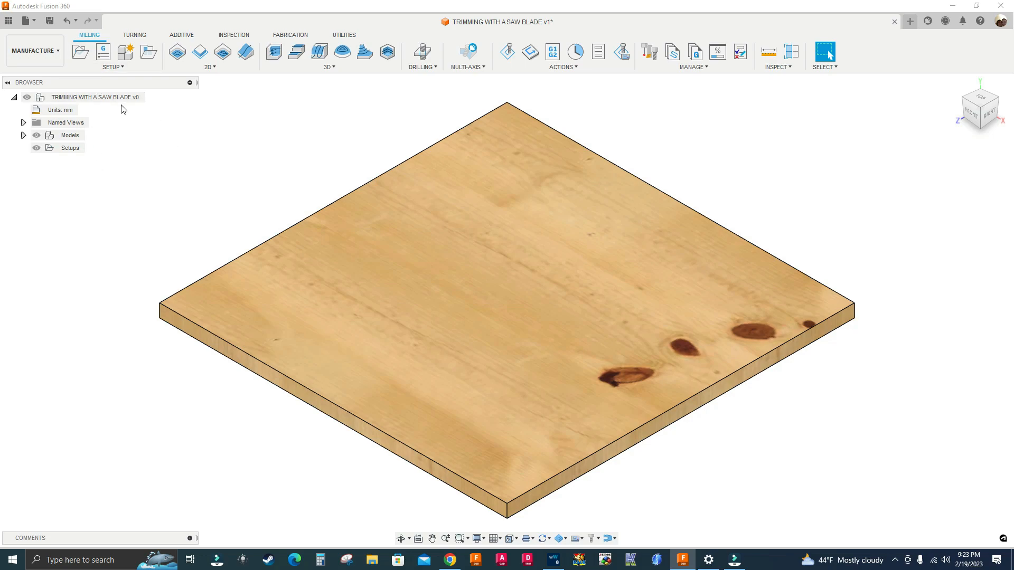
- Create a milling setup with its Z axis from the board's top face and Y axis along the lower edge of the right face
left_click(85, 60)
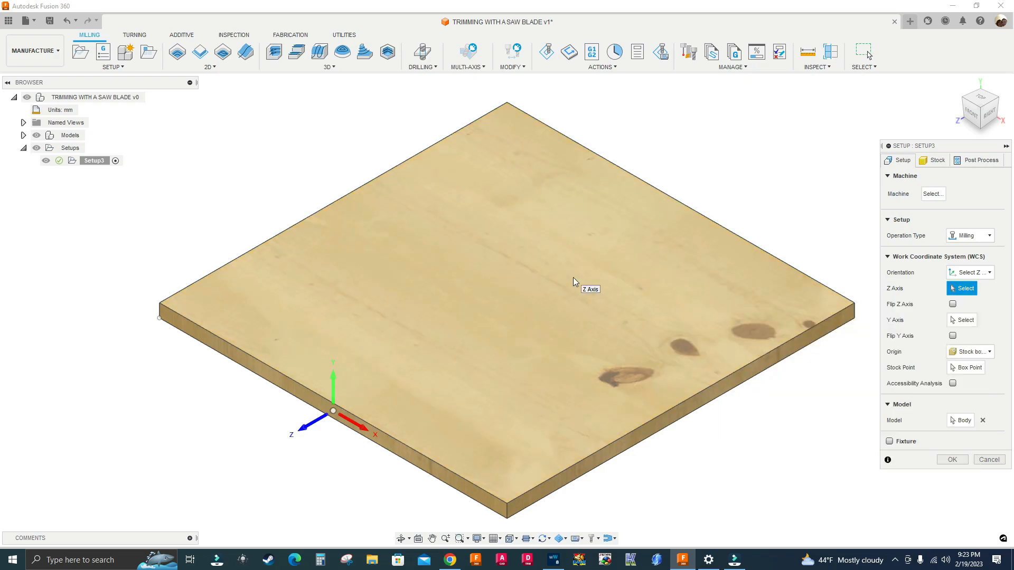
left_click(568, 277)
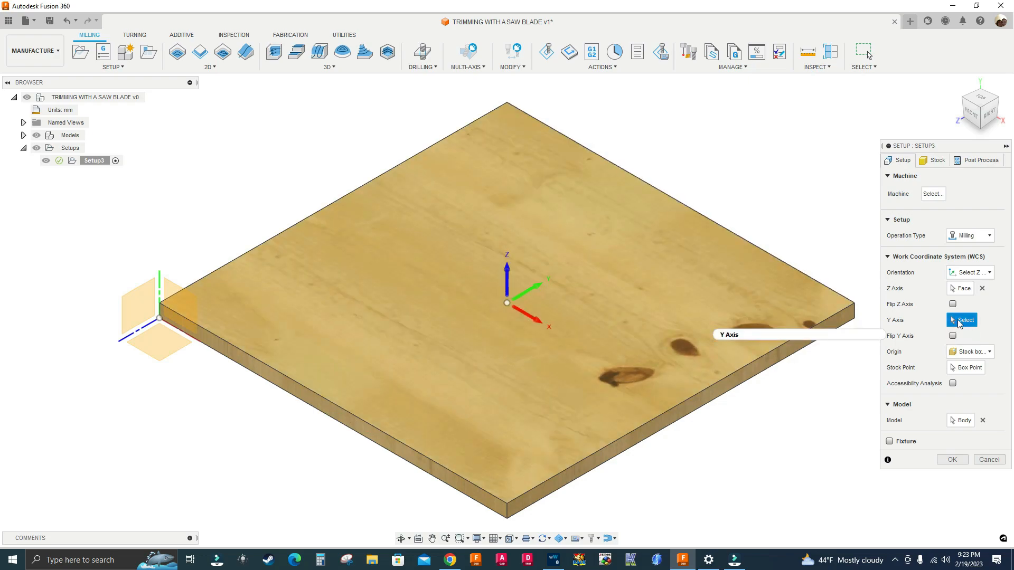
left_click(794, 357)
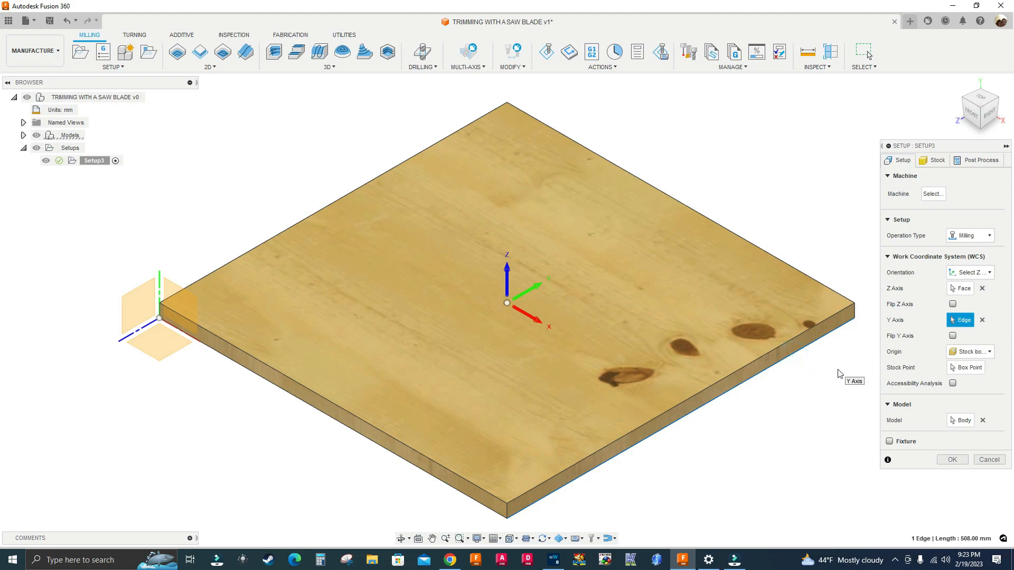
- Place the setup origin on the stock box point at the board's bottom back-right corner and flip the Y axis
left_click(961, 370)
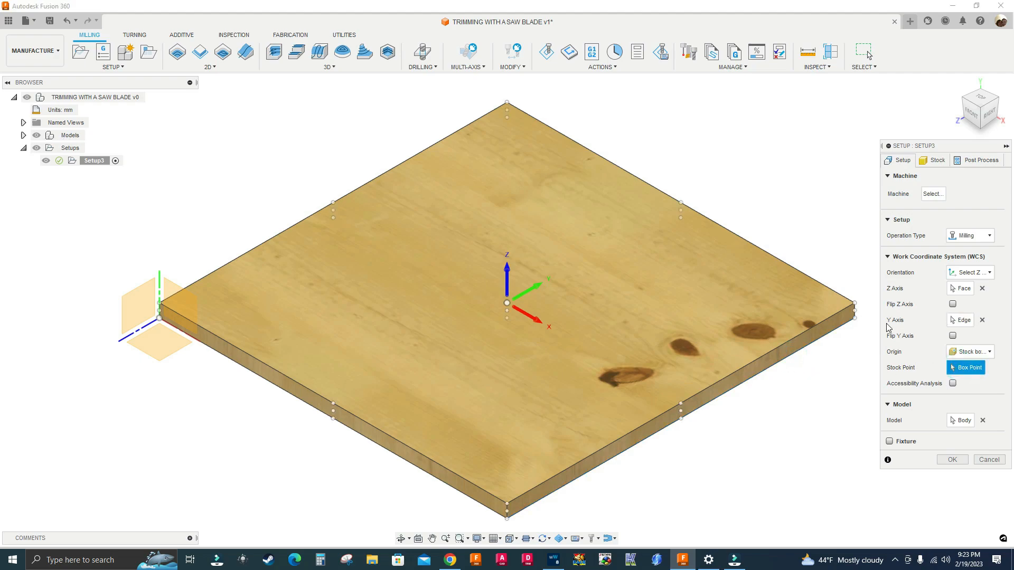
scroll(847, 320, "up", 5)
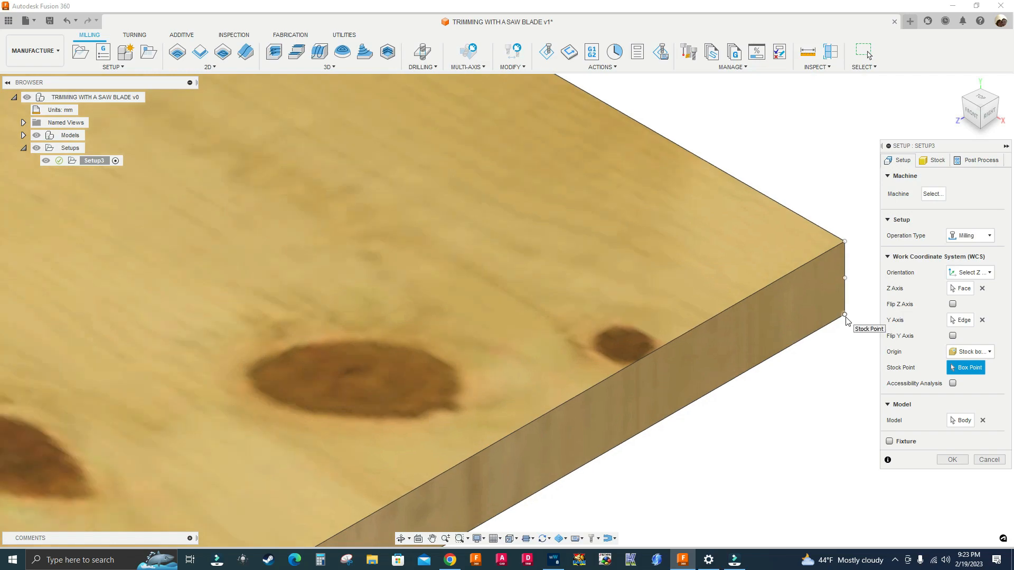
left_click(846, 316)
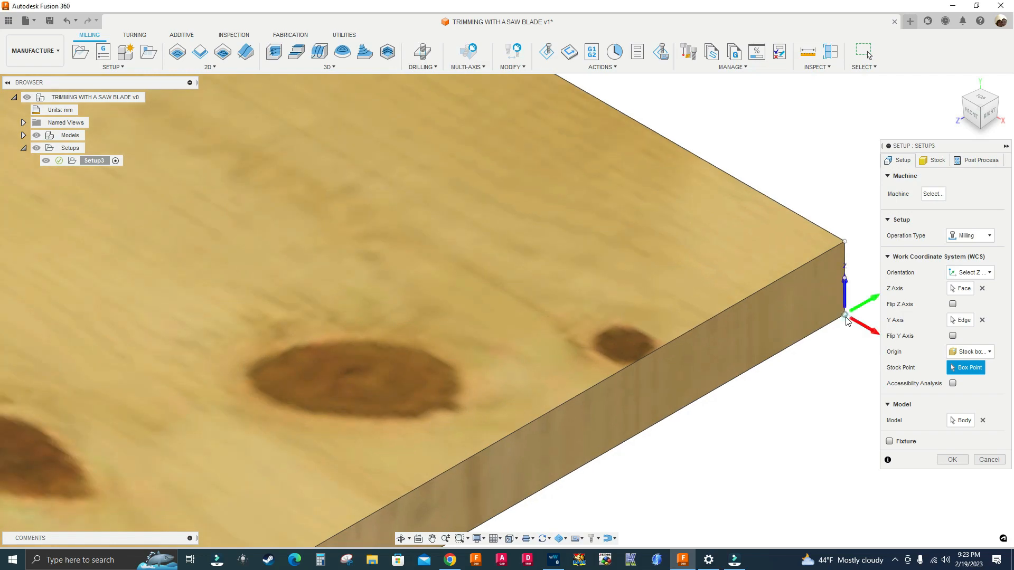
scroll(824, 356, "down", 3)
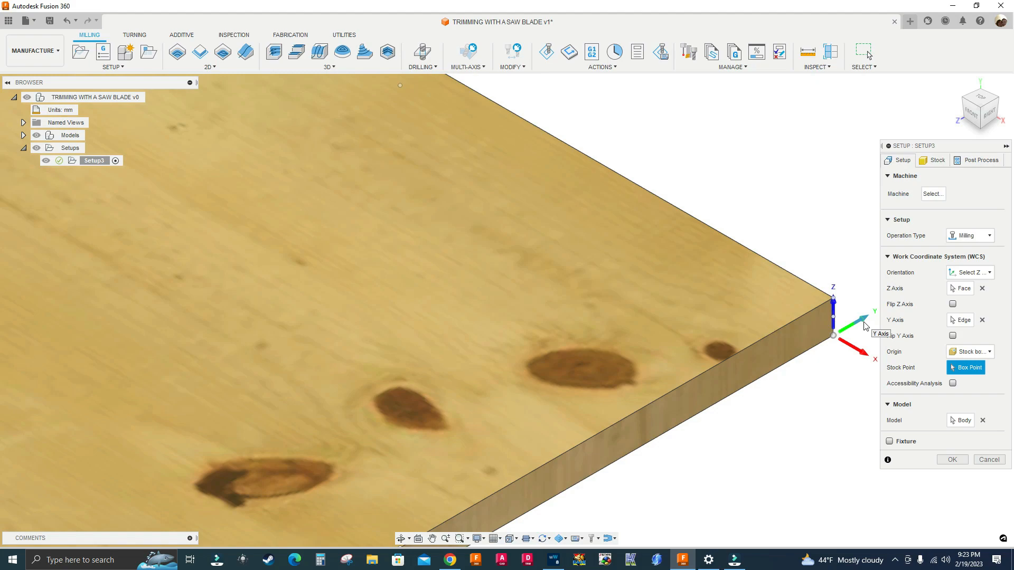
left_click(953, 336)
scroll(767, 386, "down", 3)
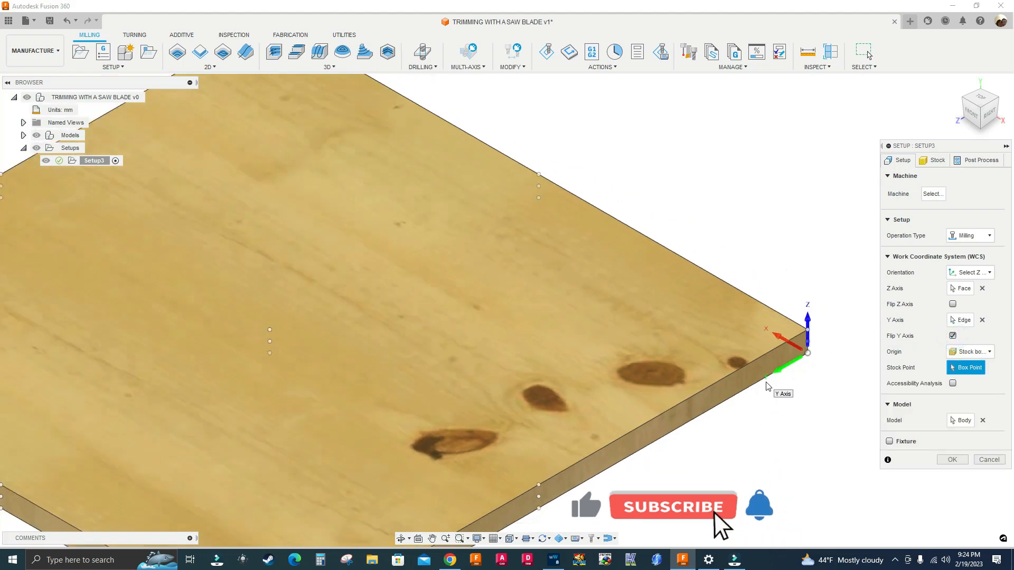
scroll(767, 385, "down", 5)
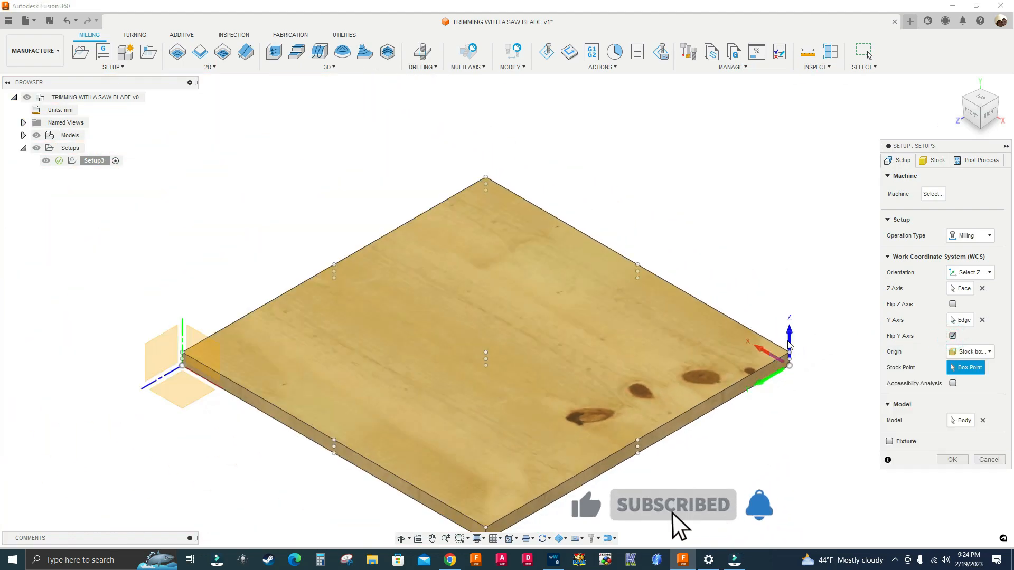
- Name the setup's program SAW_TRIMMING, give it the comment TRIMMING IN X AND Y, and finish the setup
left_click(933, 160)
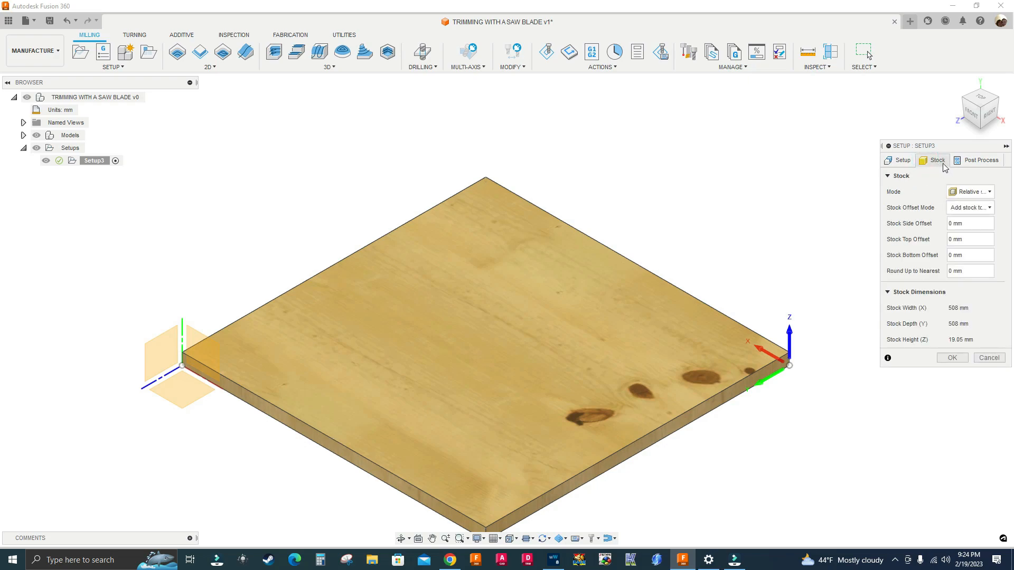
left_click(961, 163)
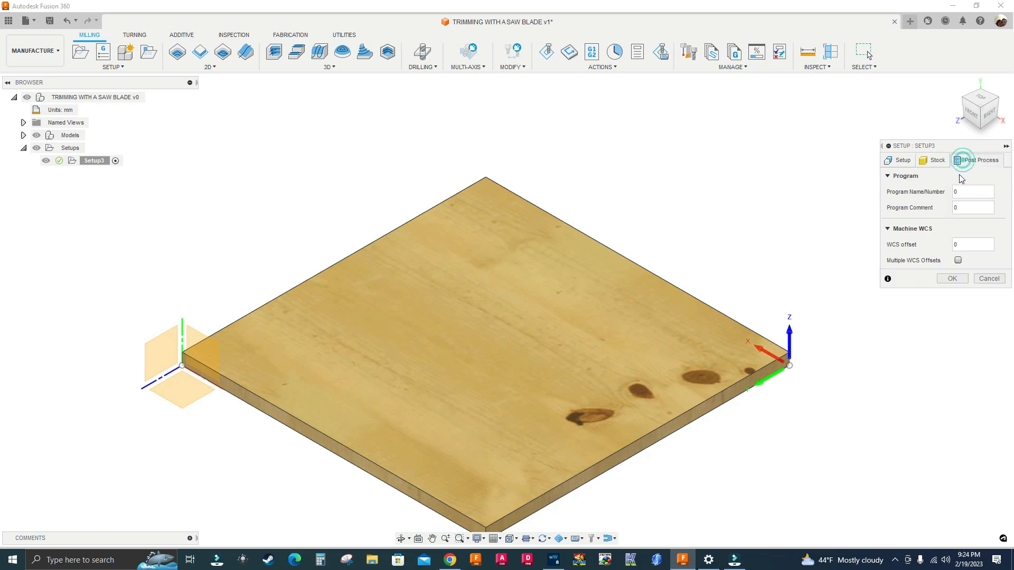
left_click(963, 190)
type("SAW_TRIMM")
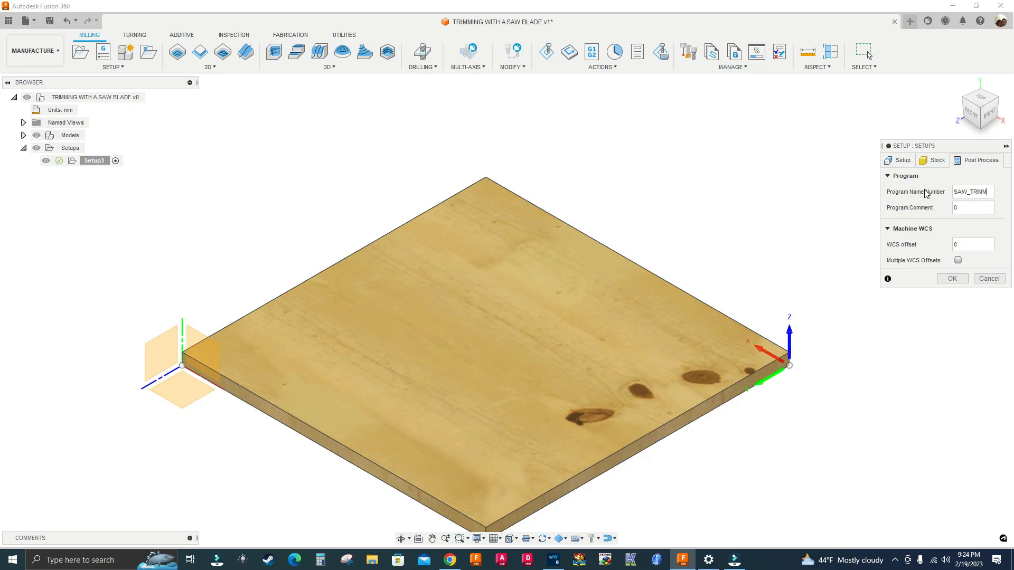
type("ING")
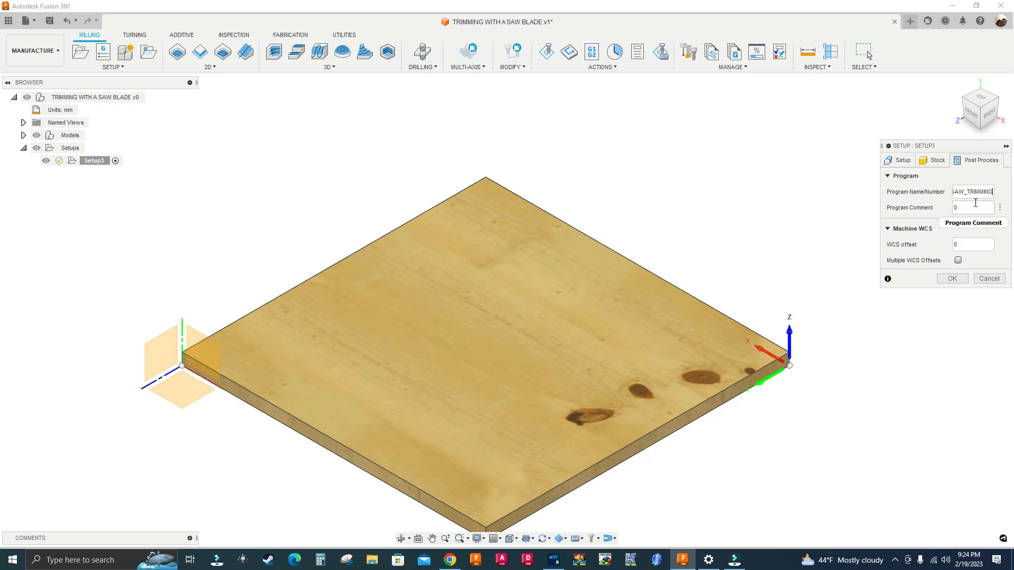
left_click(971, 203)
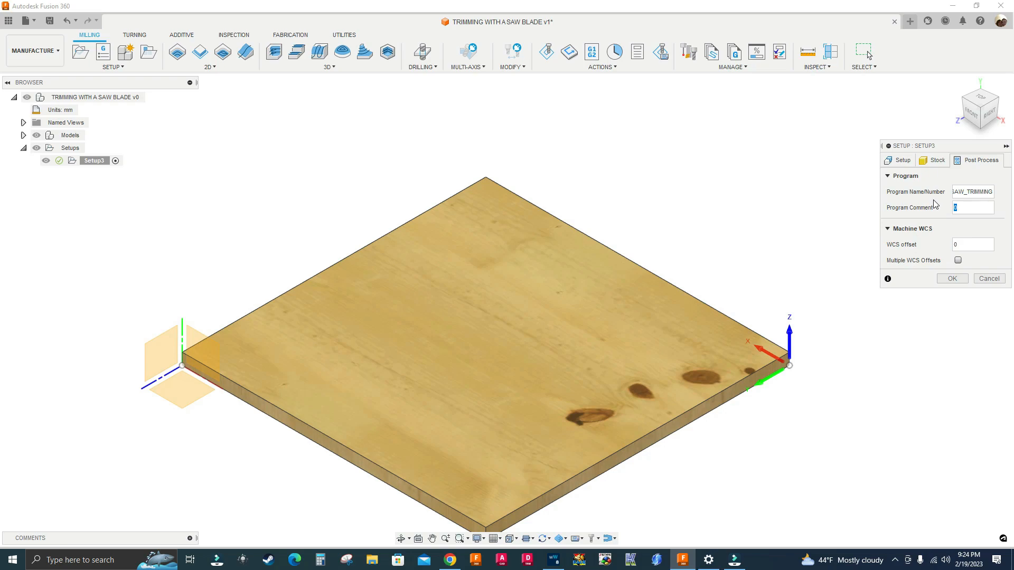
type("TRIMMING IN")
type(" X AND Y")
left_click(953, 279)
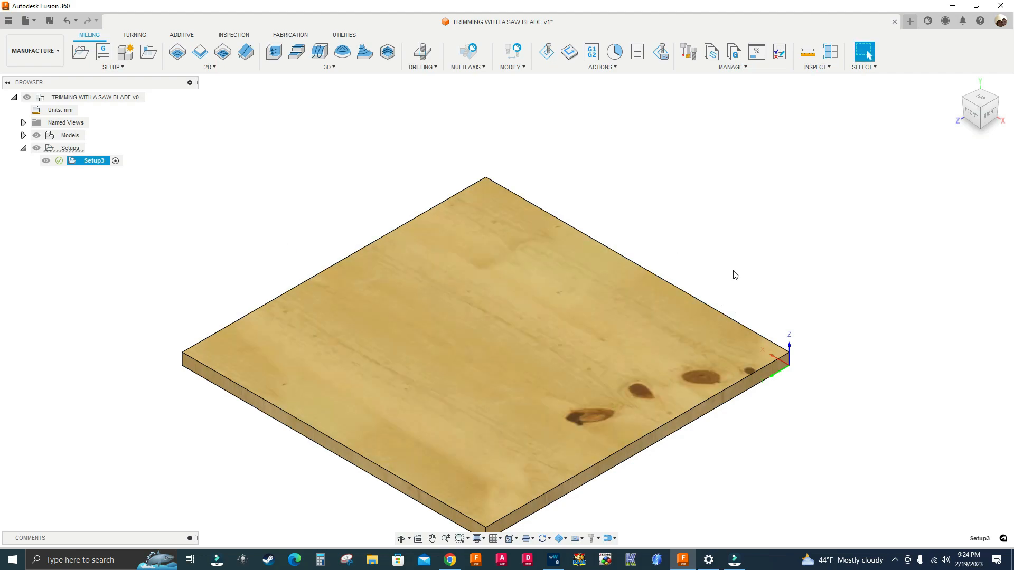
- Start a 2D Contour operation and assign tool 41, the 100 mm clipping saw blade from the WEEKE SAW BLADES library
middle_click_drag(751, 224, 778, 185)
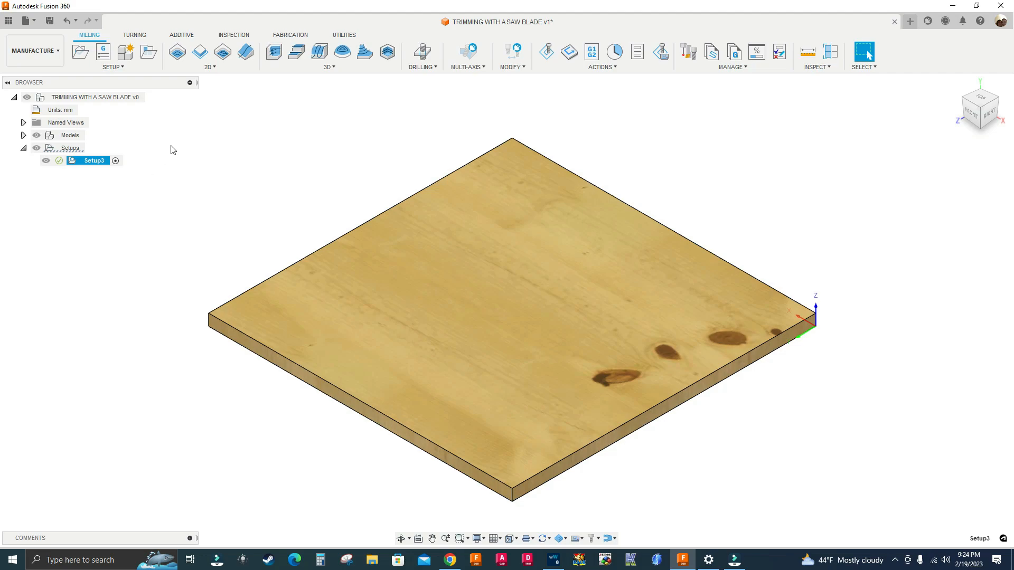
left_click(201, 54)
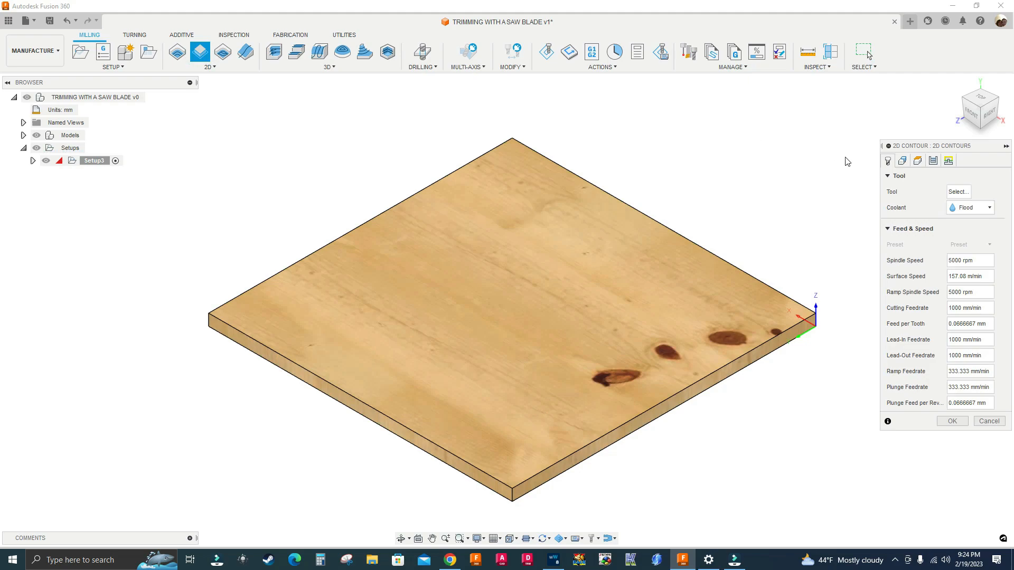
left_click(959, 193)
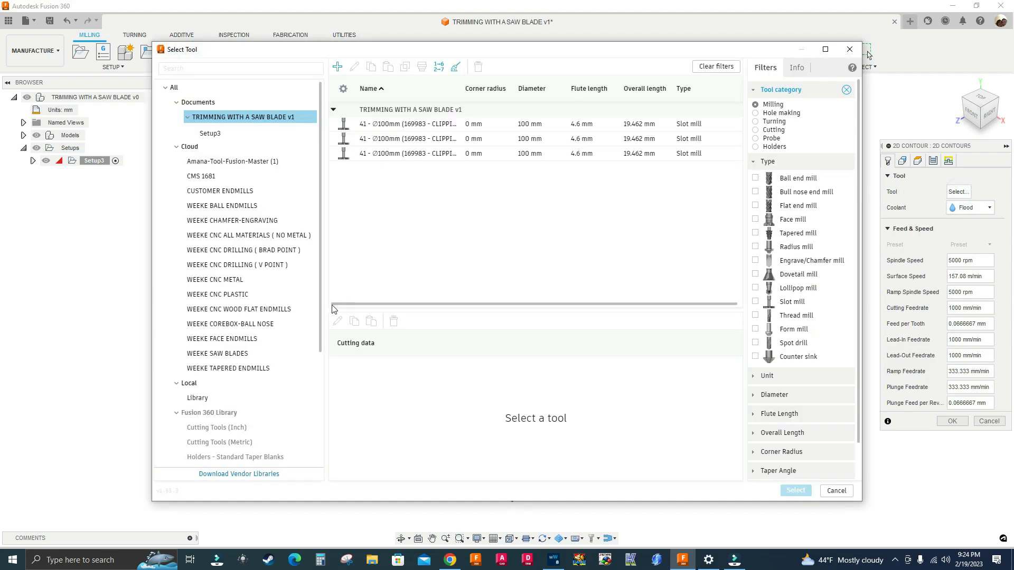
left_click(231, 358)
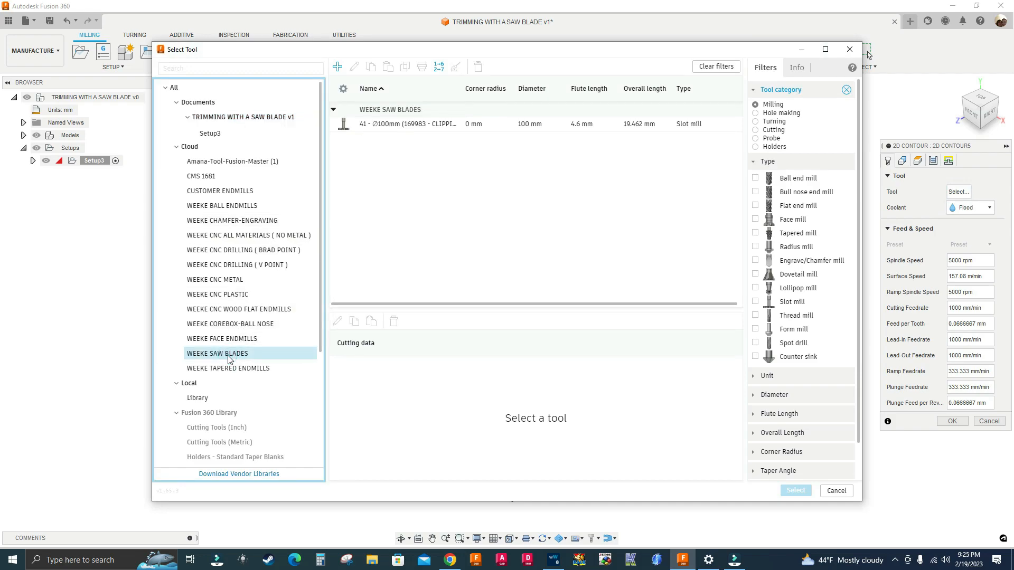
left_click(368, 126)
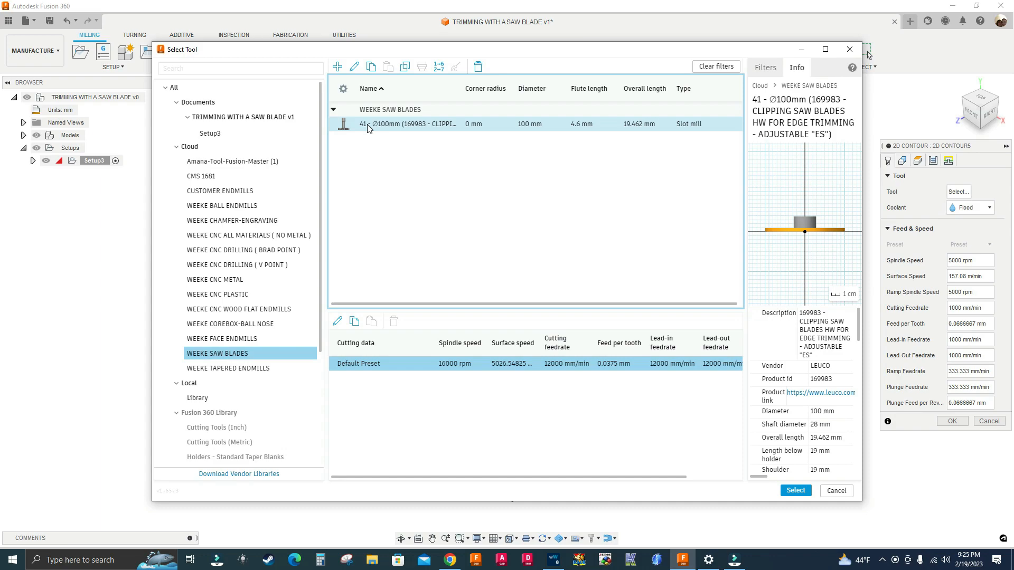
left_click(795, 491)
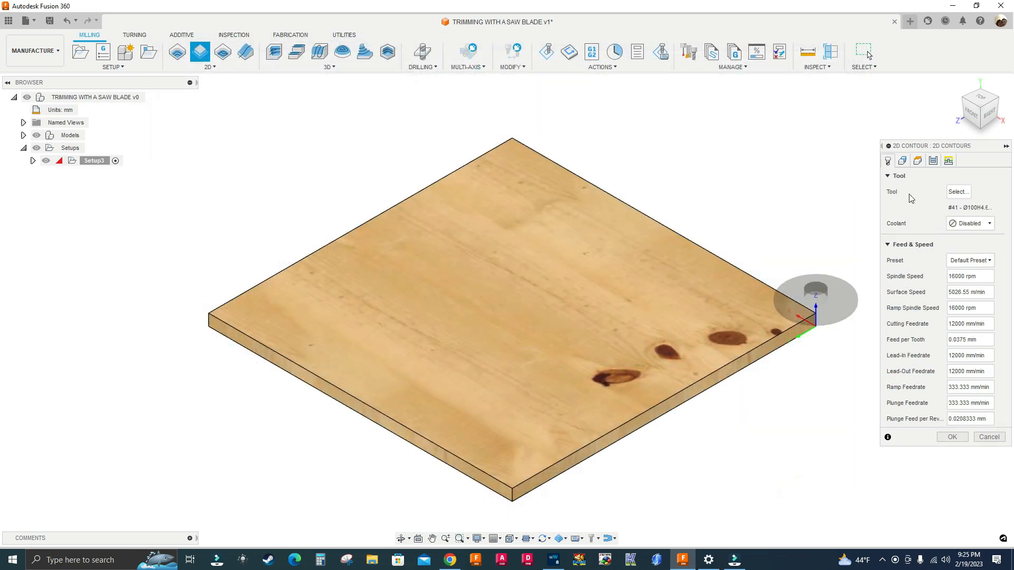
scroll(851, 326, "up", 6)
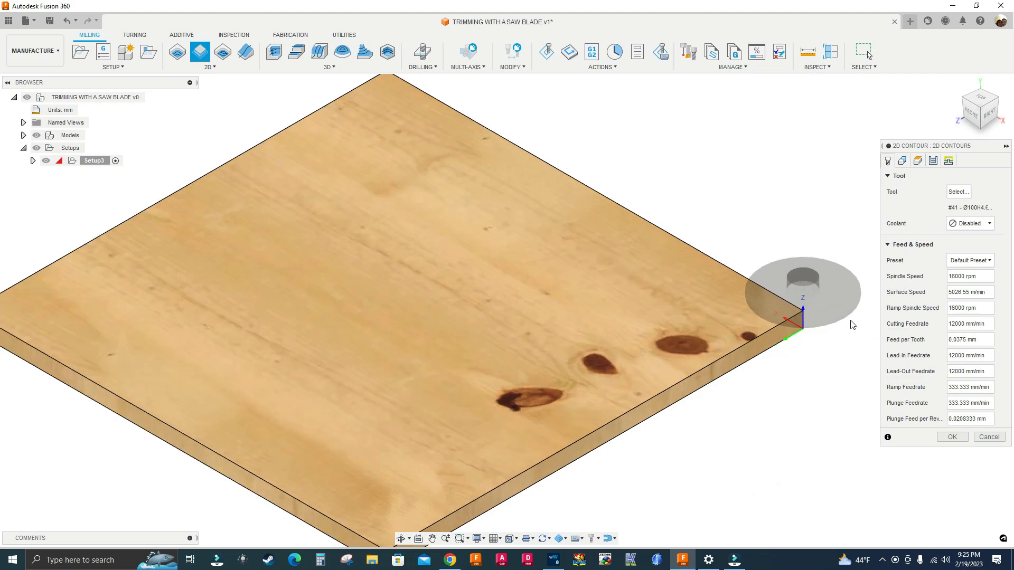
scroll(724, 309, "down", 1)
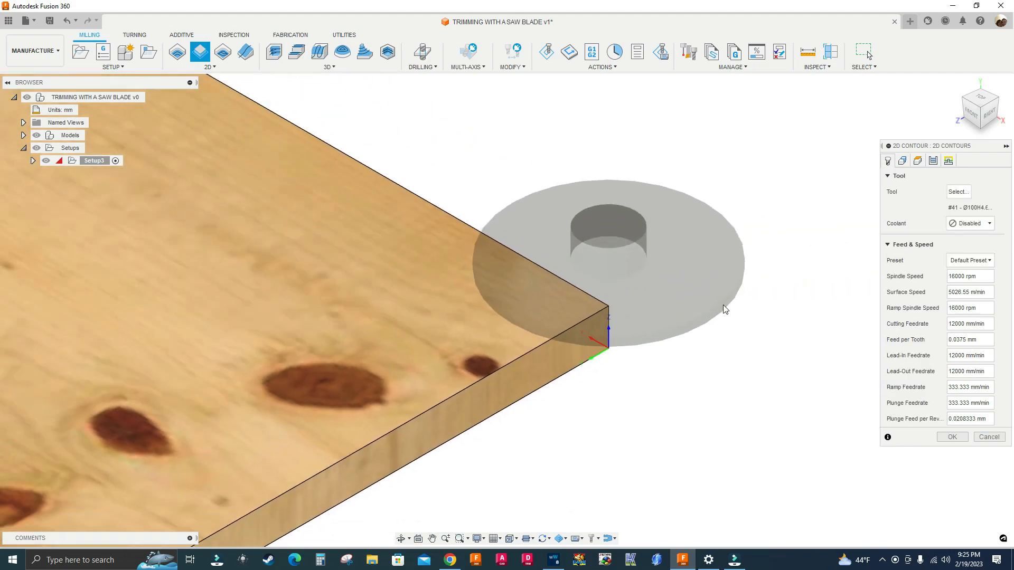
scroll(720, 254, "down", 8)
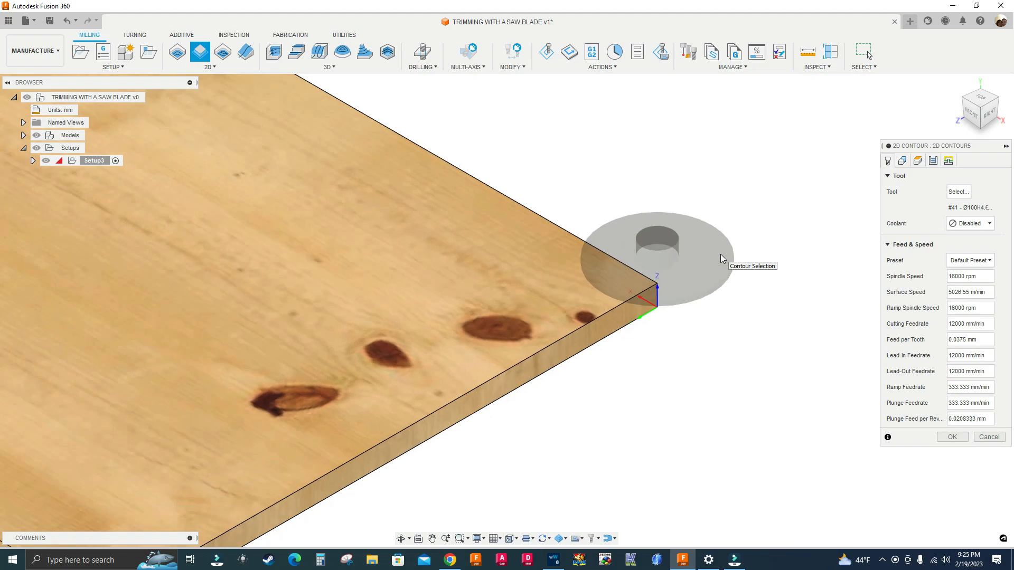
scroll(775, 239, "down", 2)
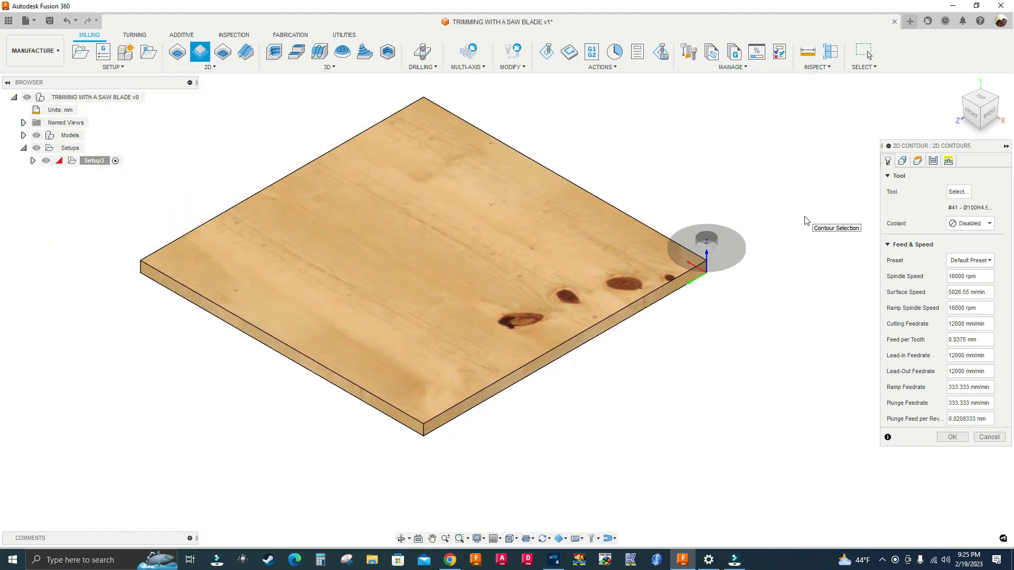
scroll(778, 217, "up", 5)
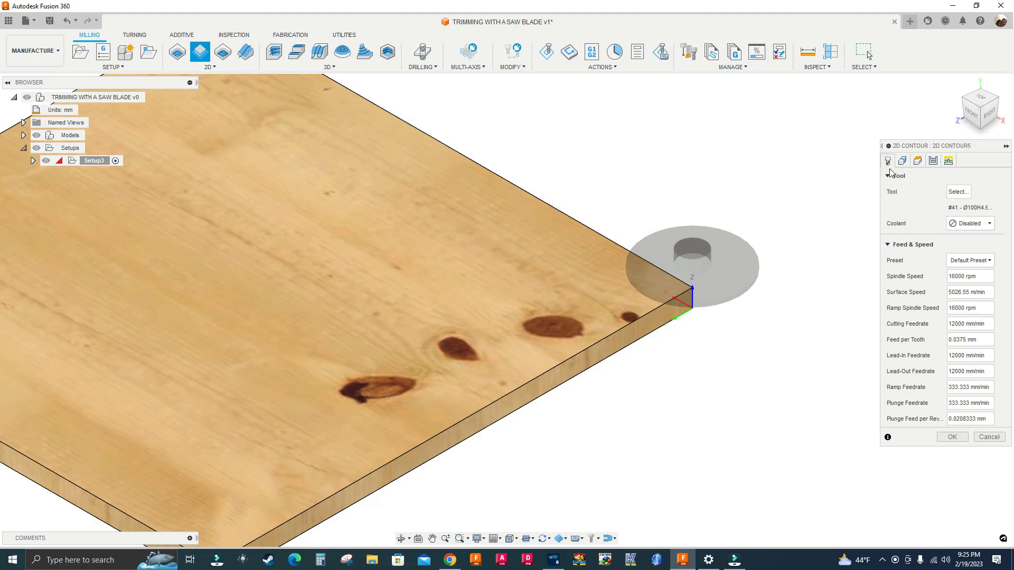
- Enable a custom tool orientation for the contour geometry and set it to be defined by Z axis/plane and X axis
left_click(902, 161)
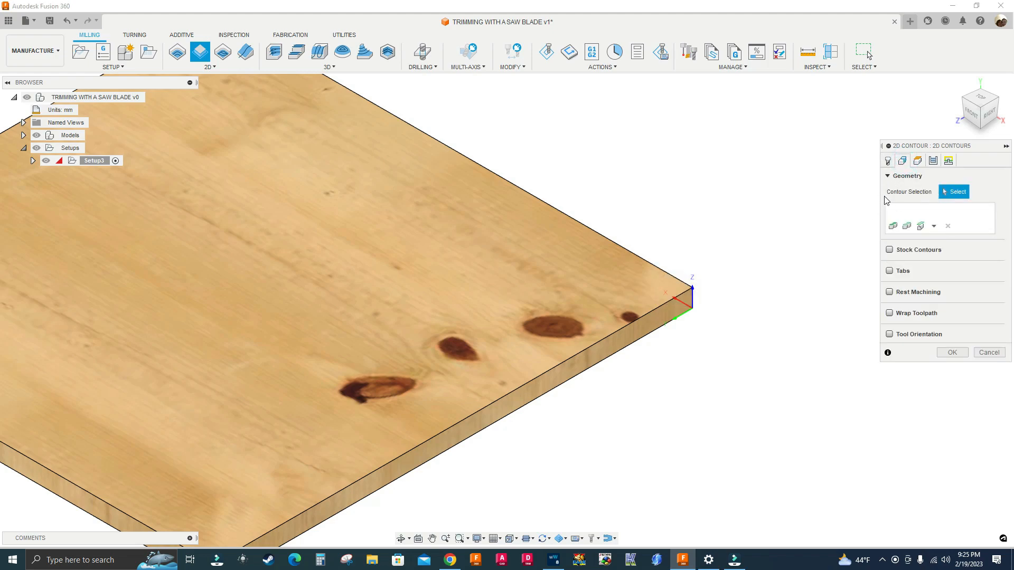
scroll(804, 226, "down", 5)
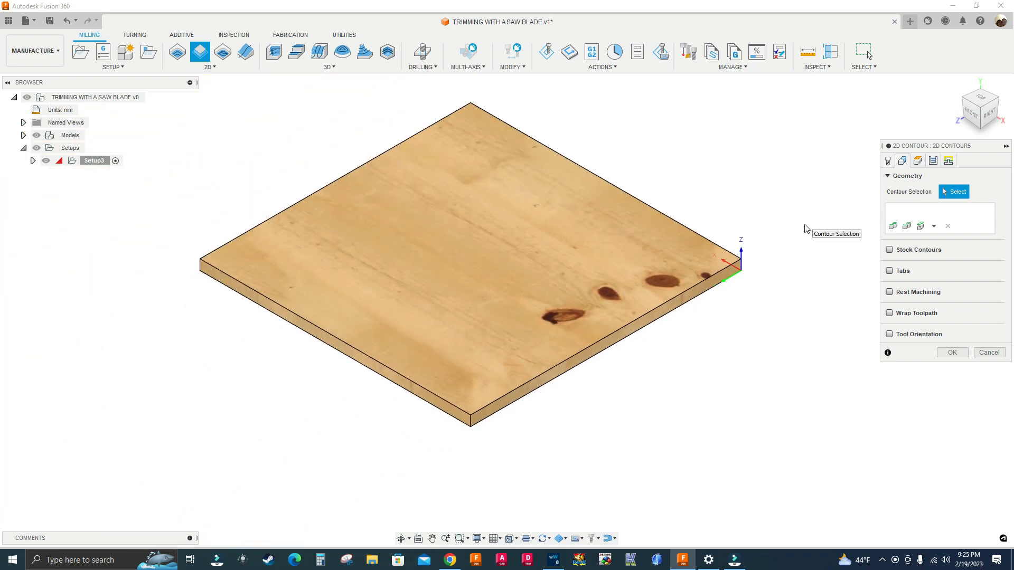
mouse_move(890, 339)
left_click(890, 334)
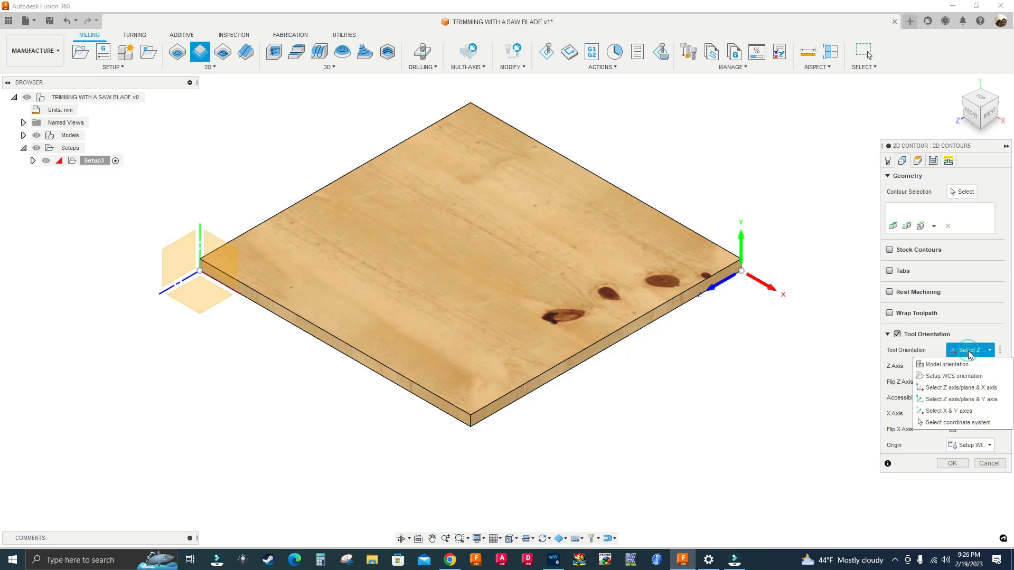
left_click(969, 352)
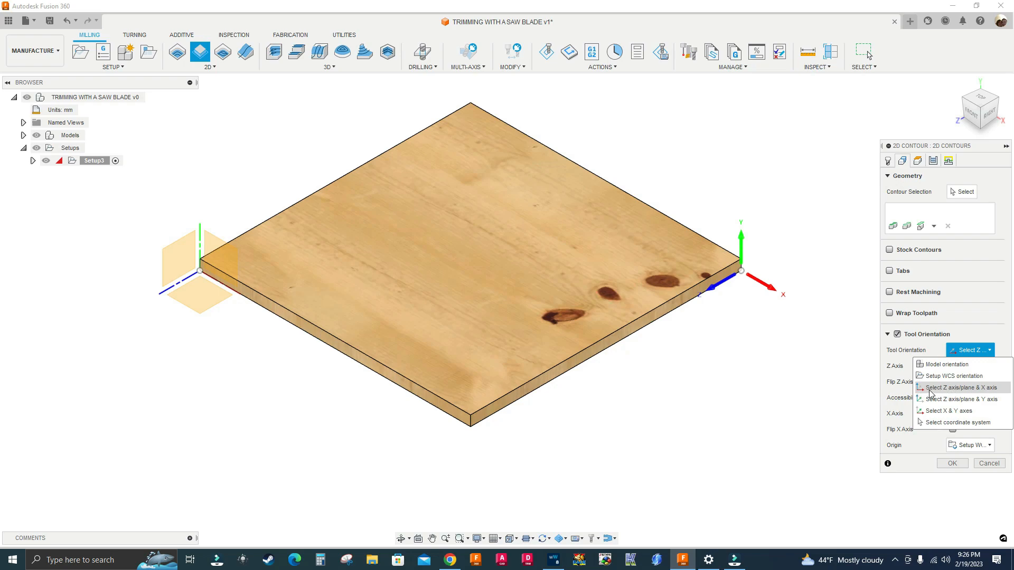
left_click(956, 389)
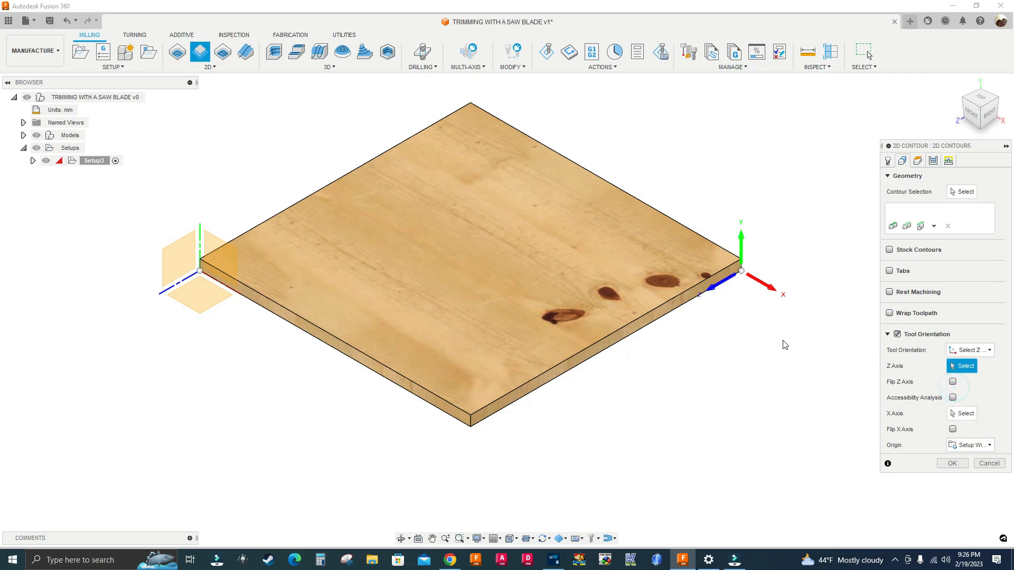
- Set the tool orientation's Z axis from the board's front face and its X axis along the top back edge, with X flipped
scroll(401, 421, "up", 5)
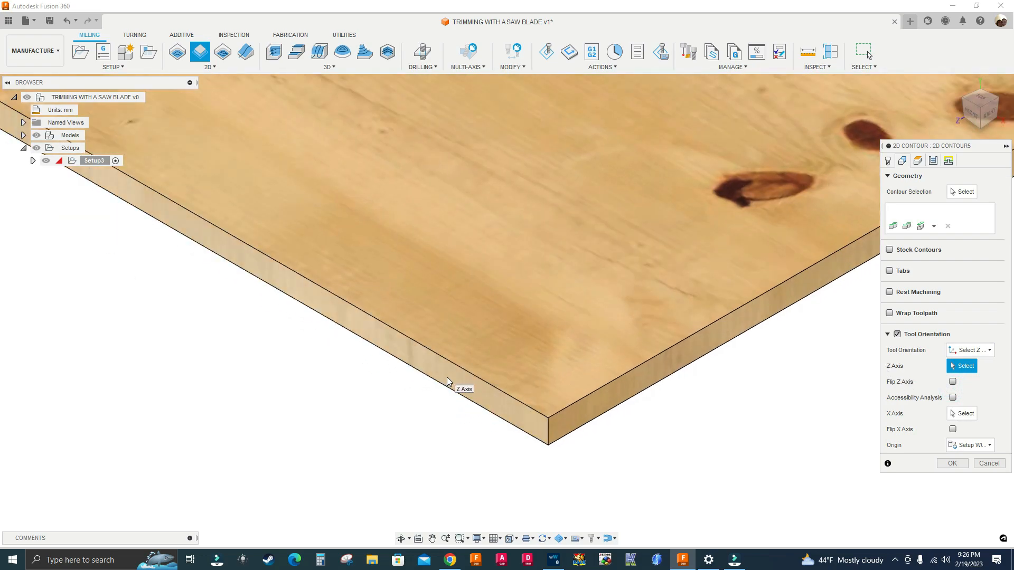
left_click(446, 377)
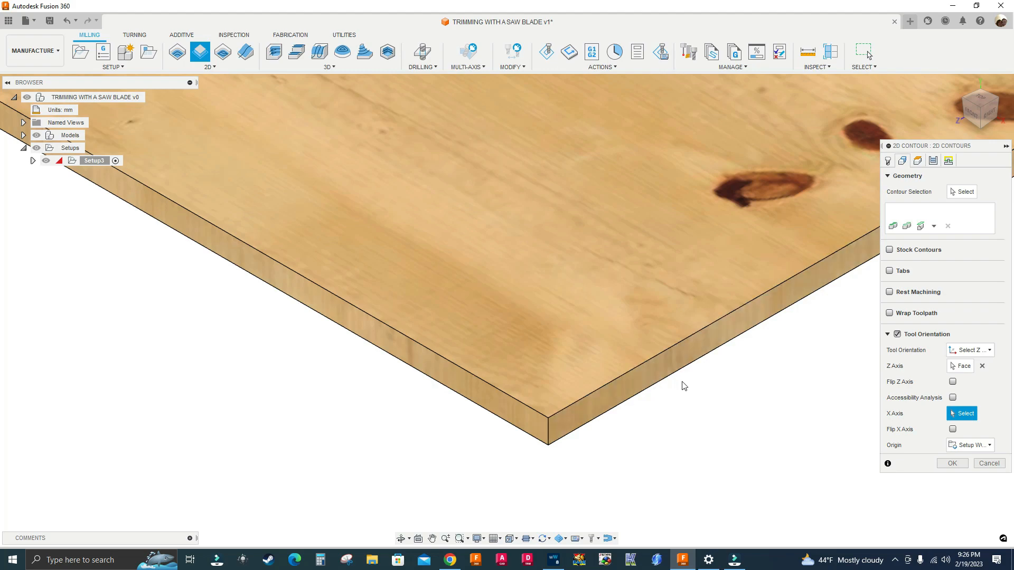
scroll(695, 392, "down", 2)
scroll(695, 392, "down", 3)
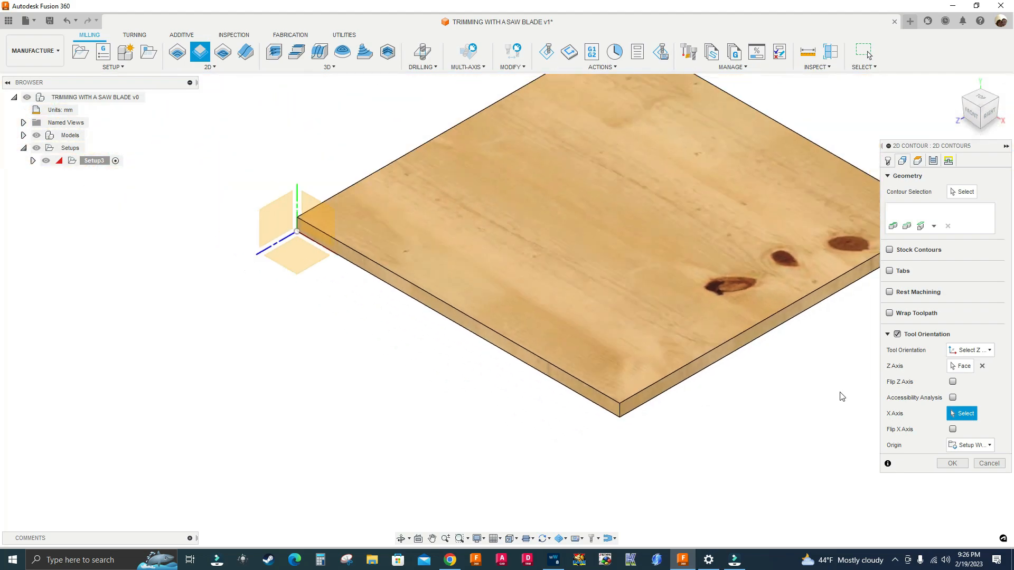
middle_click_drag(840, 396, 645, 439)
scroll(771, 211, "up", 2)
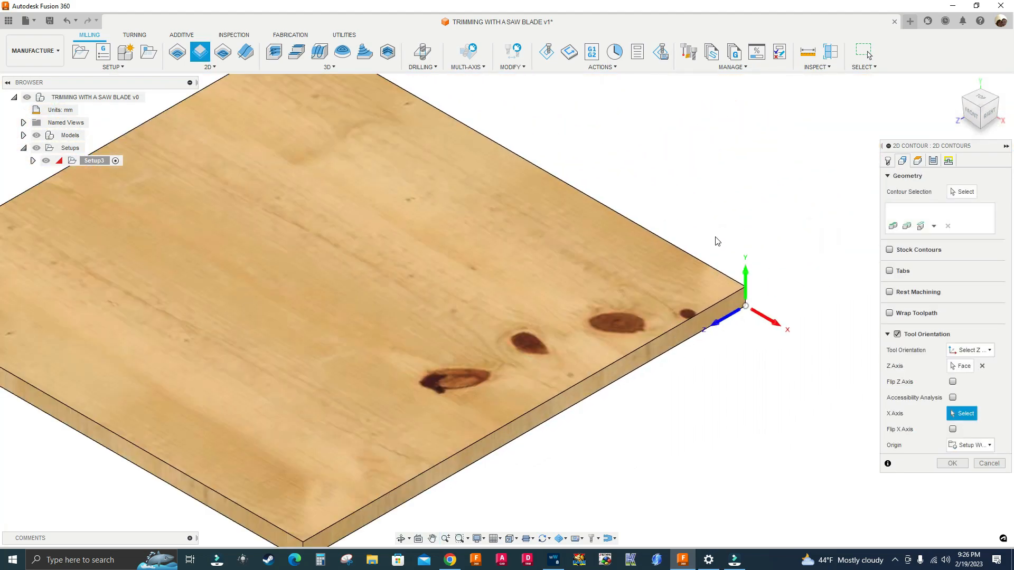
left_click(703, 260)
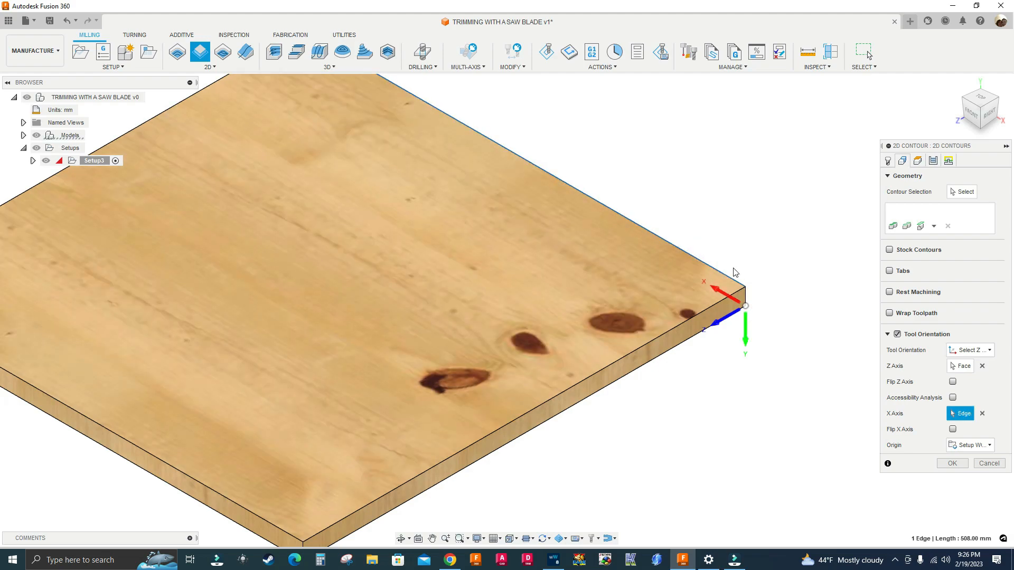
scroll(764, 260, "down", 3)
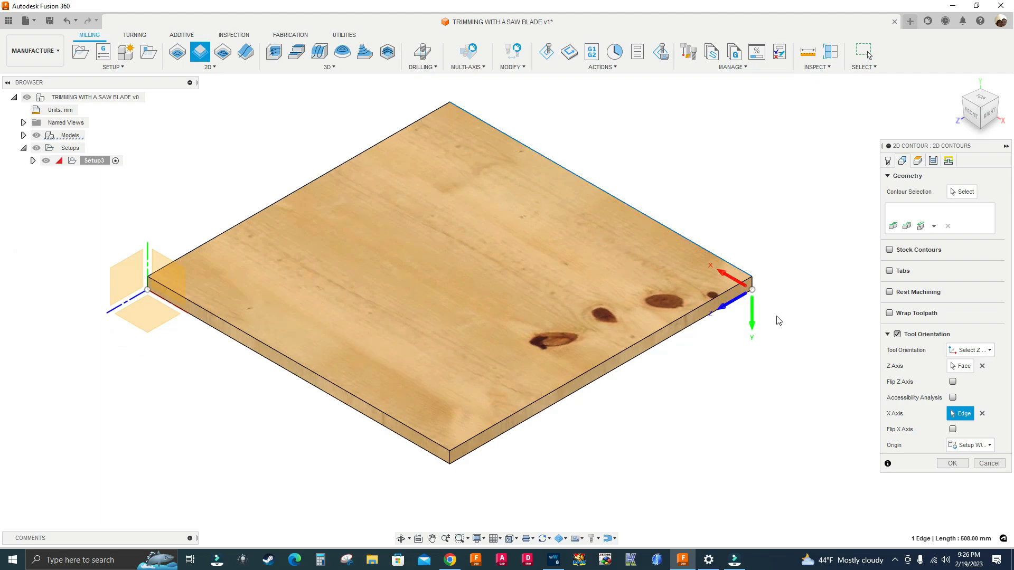
left_click(722, 276)
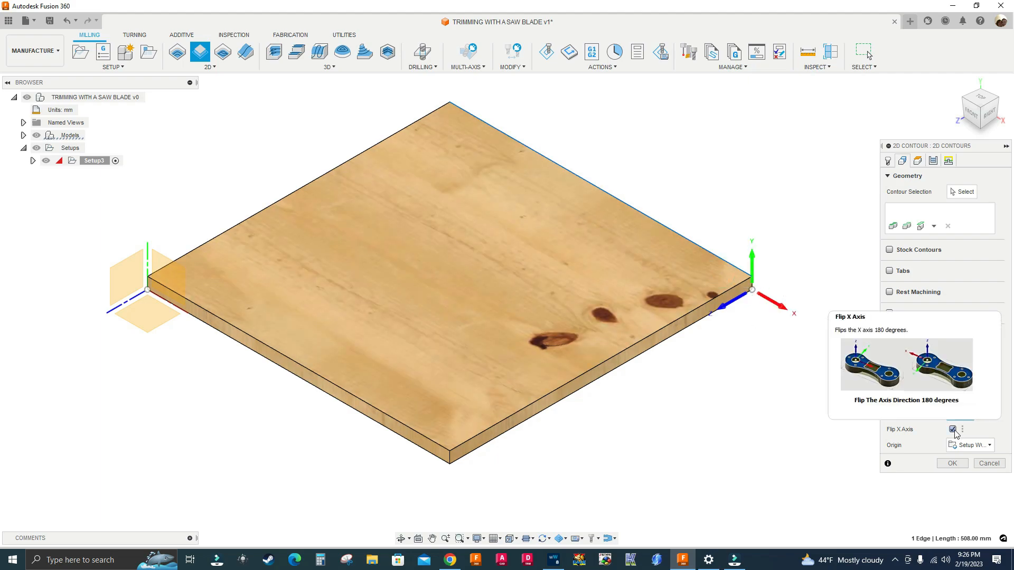
scroll(797, 328, "down", 2)
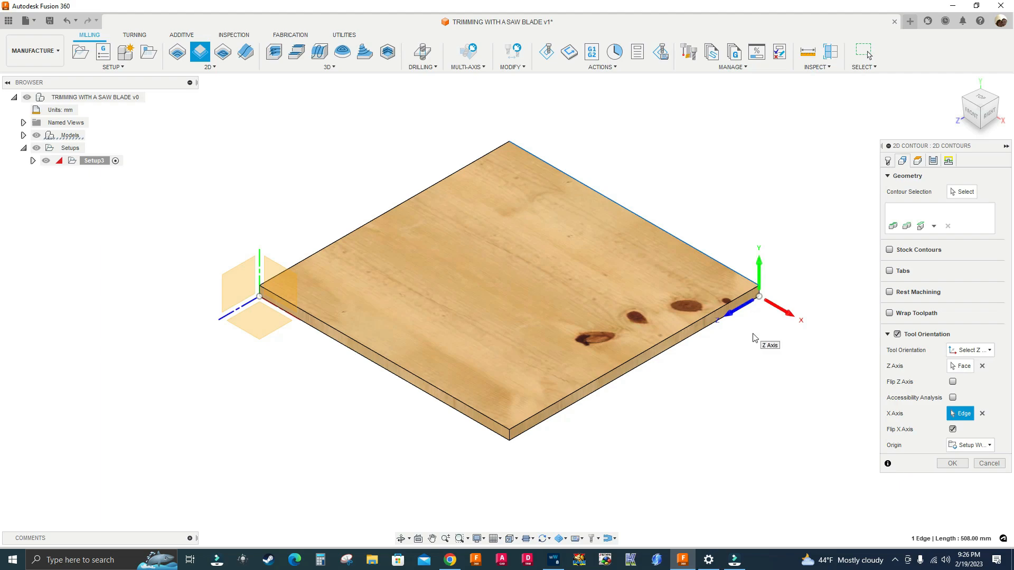
- Set the bottom height offset to -50 mm from the selected contours
left_click(918, 161)
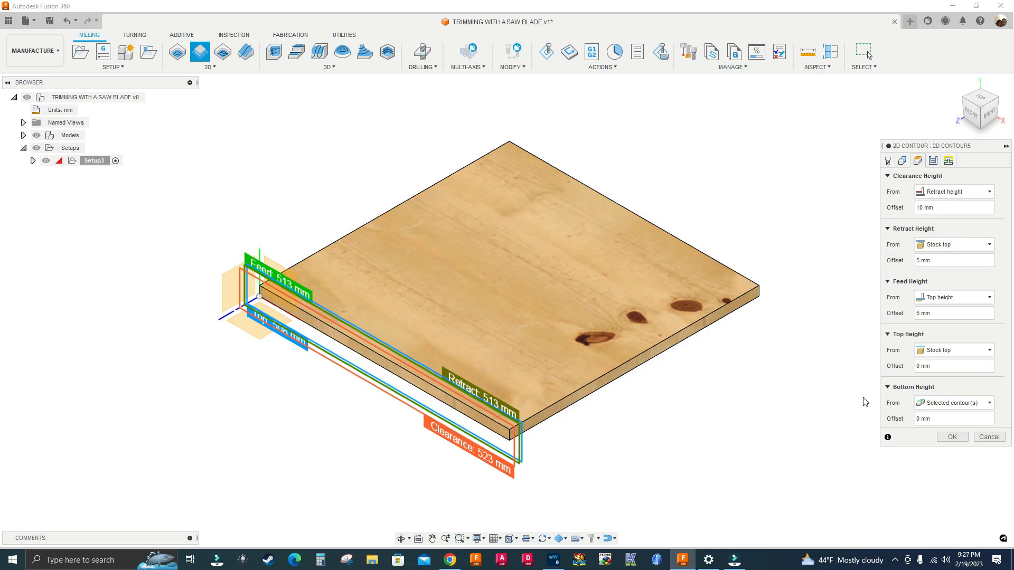
double_click(918, 419)
type("10")
left_click(927, 420)
double_click(921, 419)
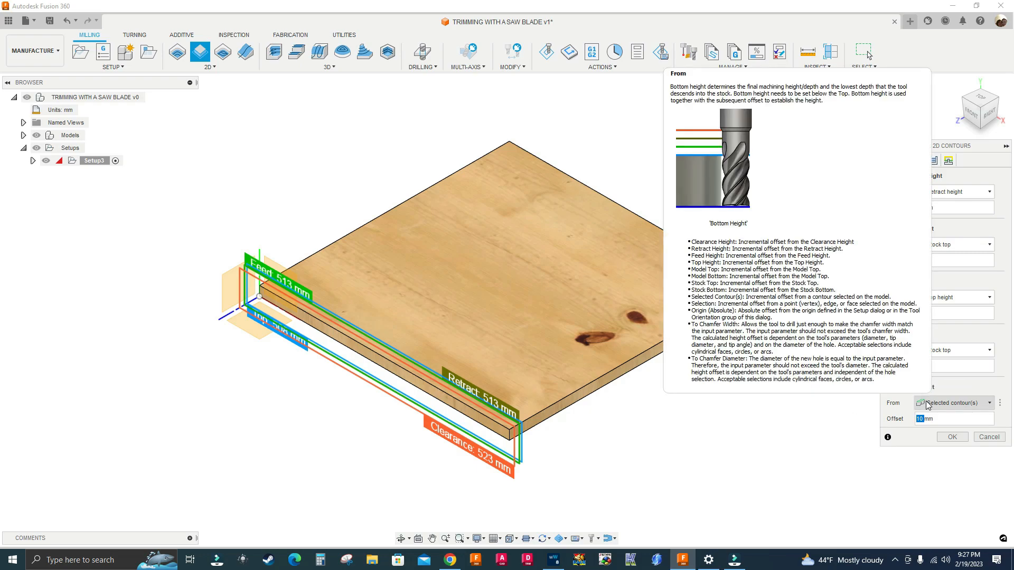
type("-50")
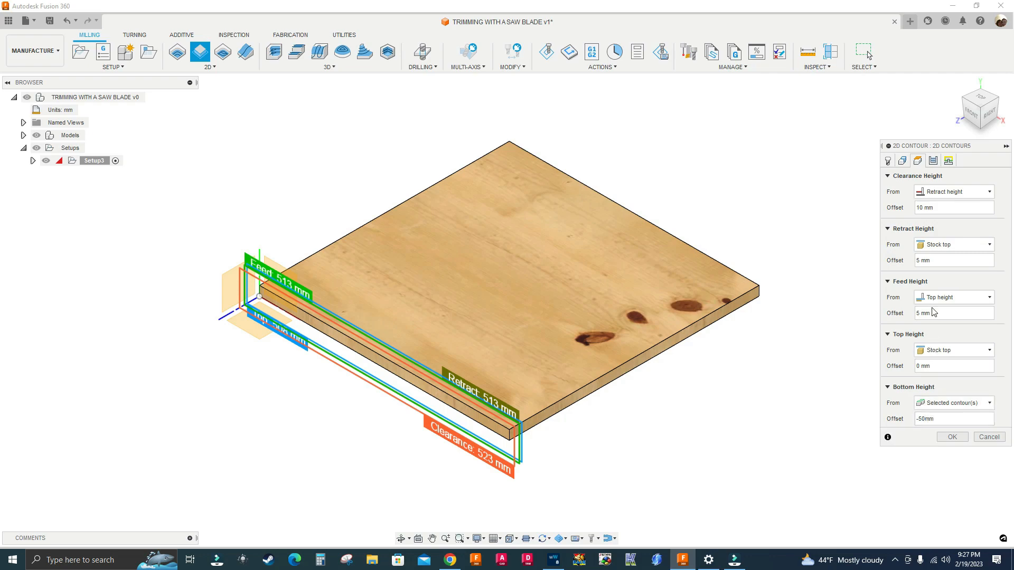
scroll(494, 418, "down", 1)
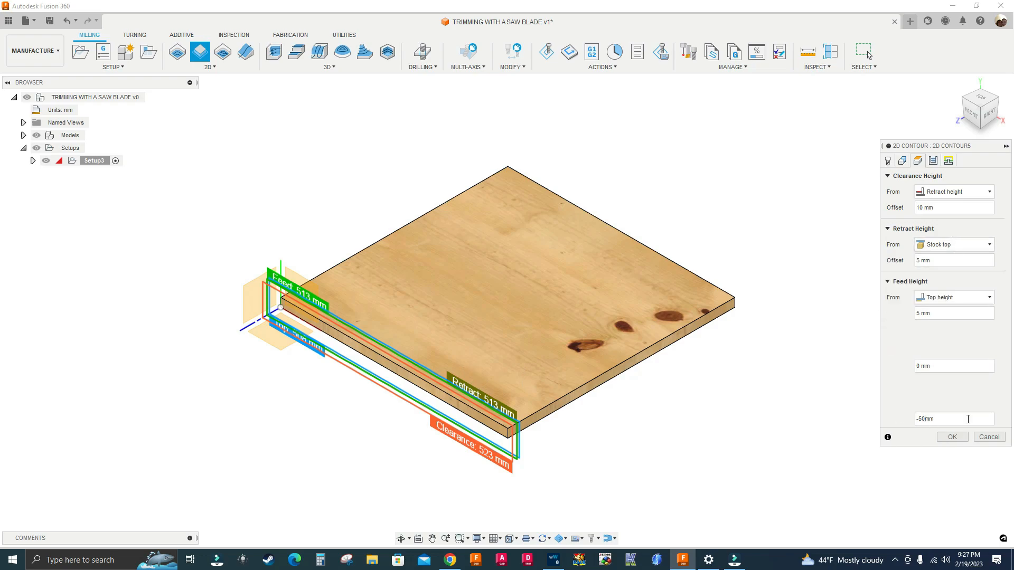
- Set the linear lead-in distance to 110 mm and try to finish the 2D Contour operation
left_click(935, 163)
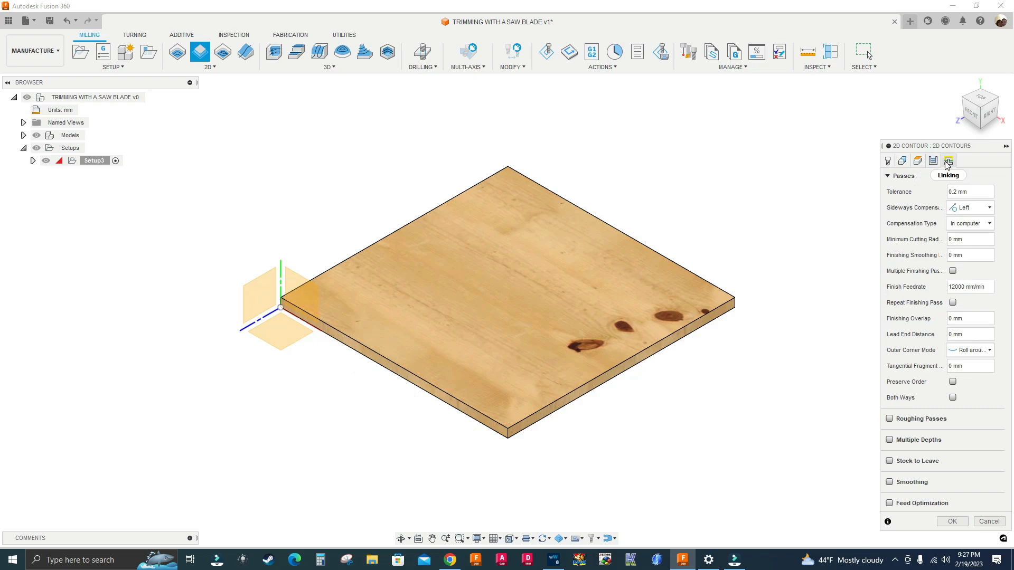
left_click(948, 161)
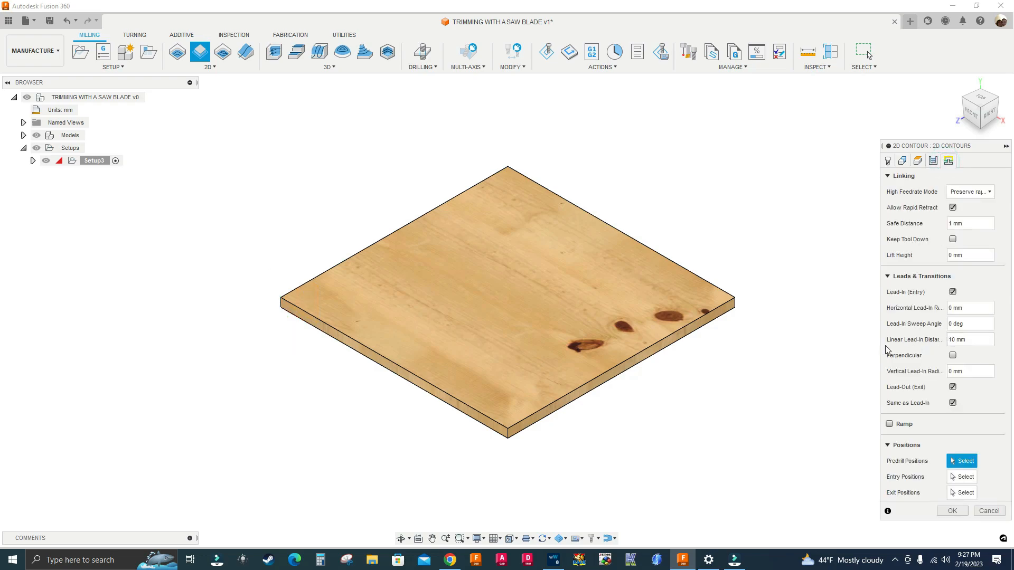
left_click(956, 341)
double_click(958, 340)
double_click(956, 340)
scroll(280, 317, "down", 3)
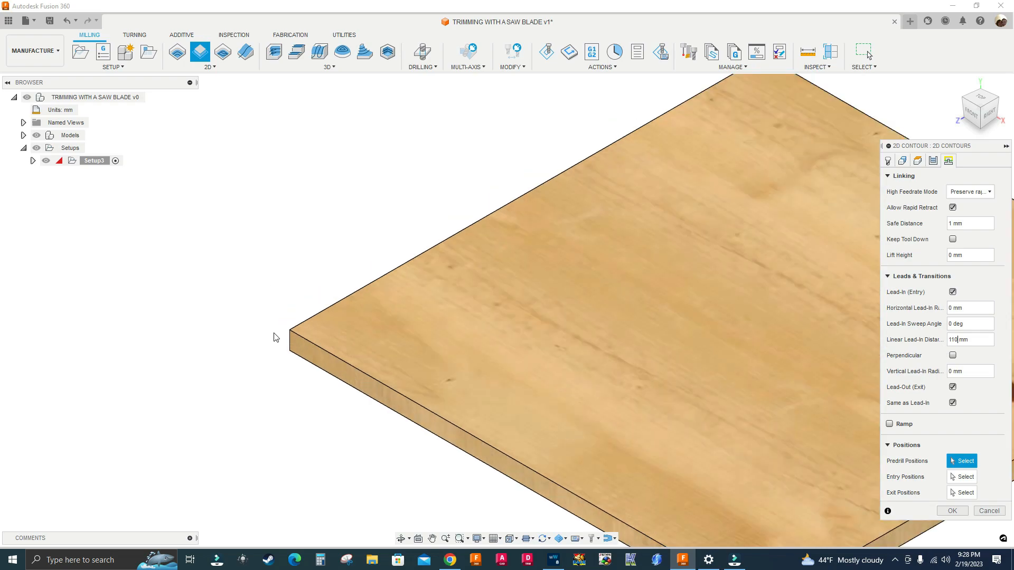
scroll(296, 349, "up", 4)
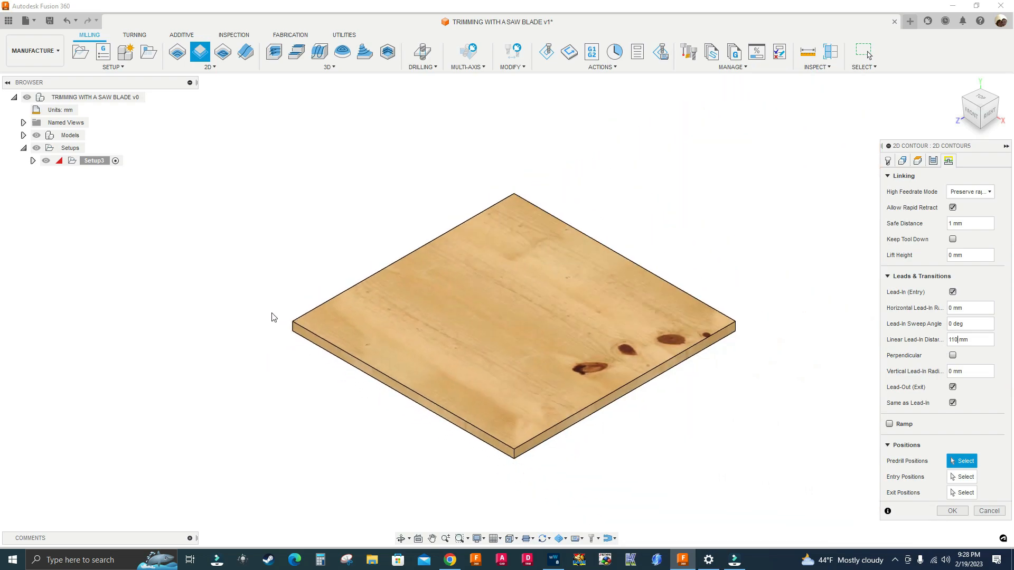
scroll(275, 317, "up", 2)
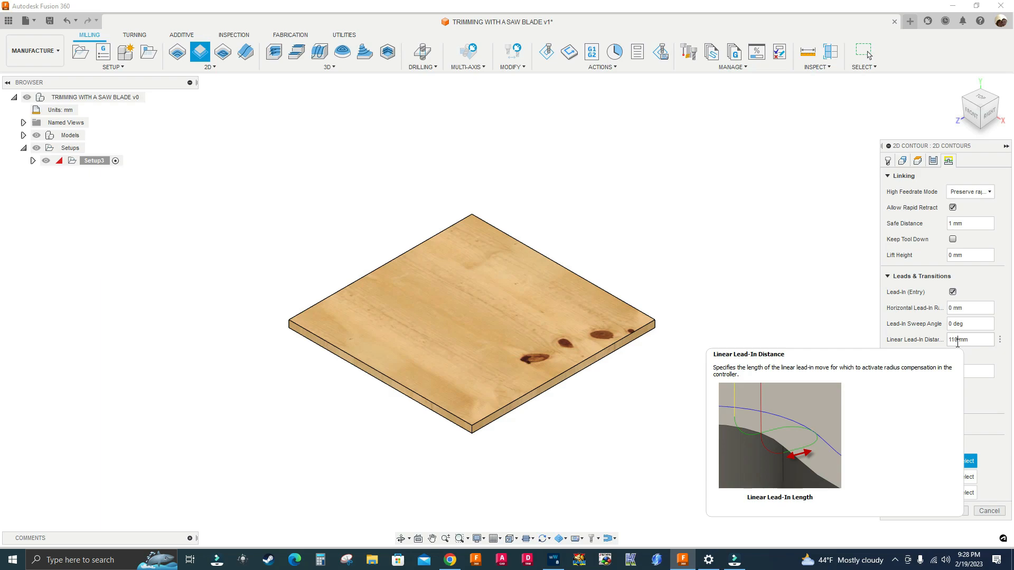
left_click(1000, 341)
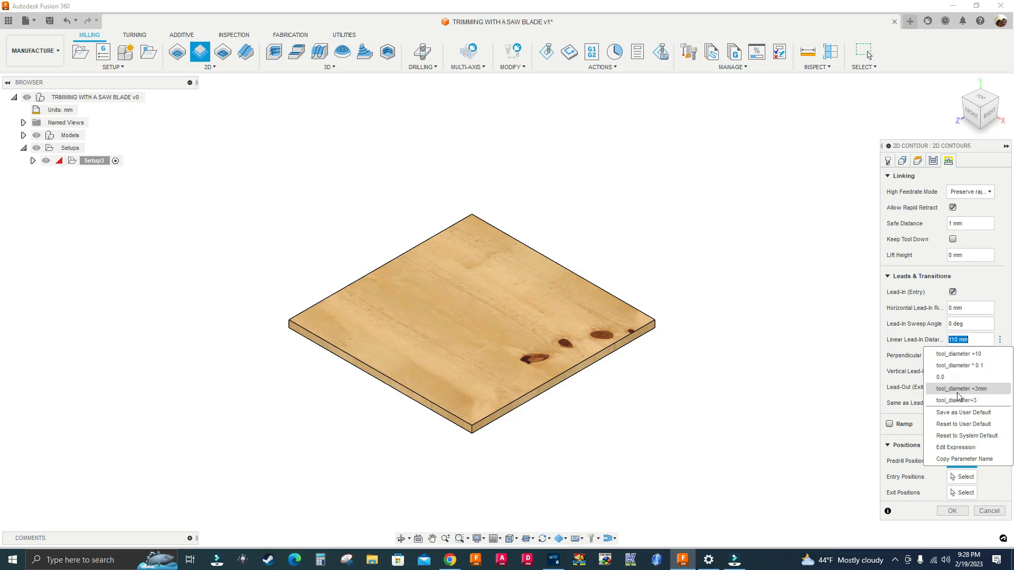
left_click(1008, 316)
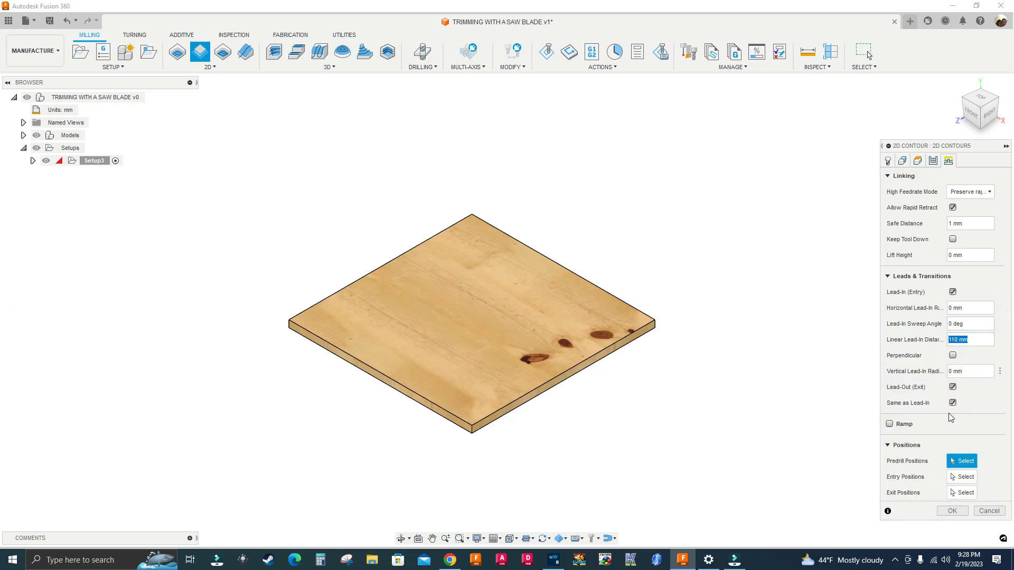
left_click(952, 511)
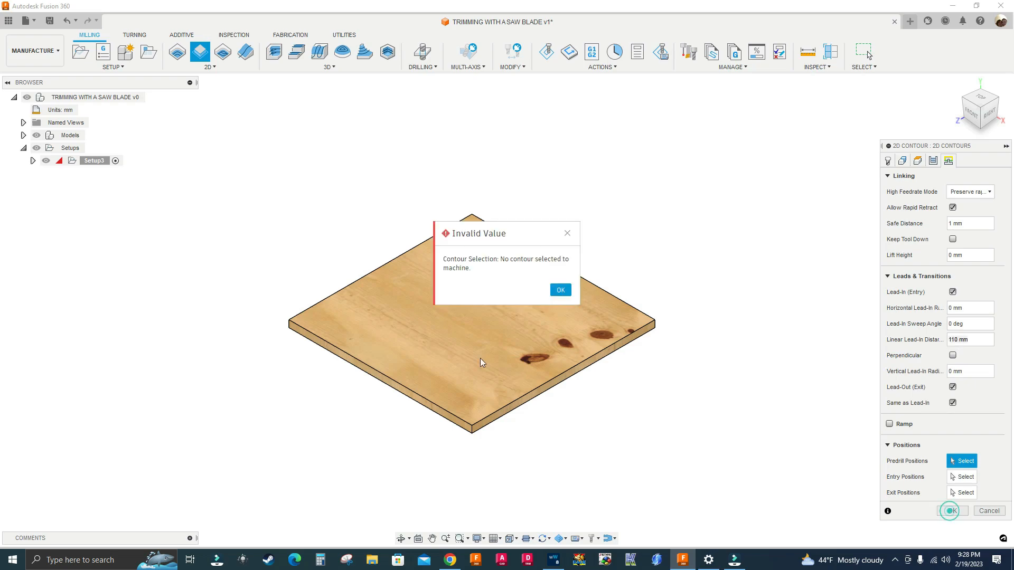
left_click(561, 292)
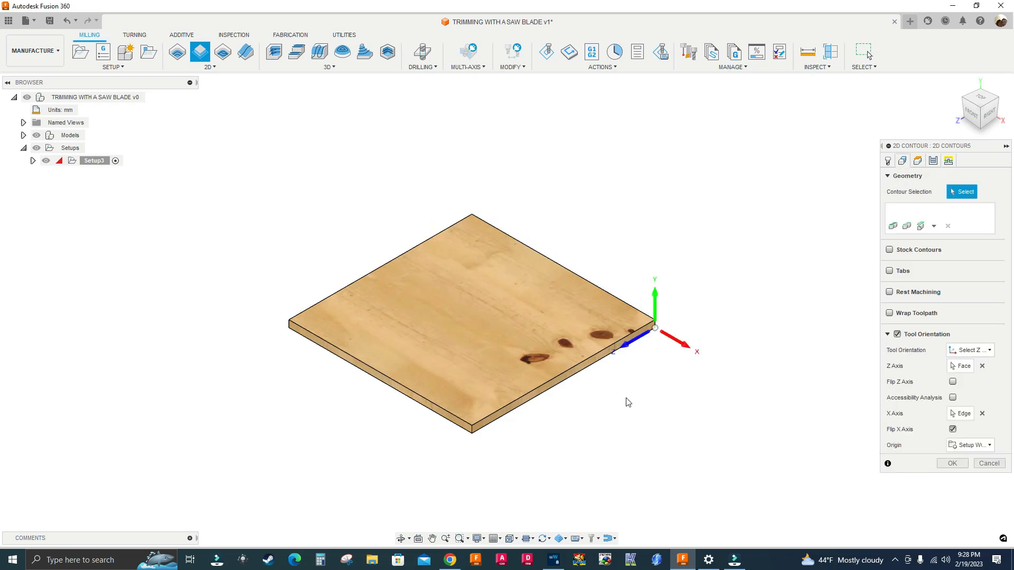
- Add the bottom edge of the board's front face to the contour geometry as an open chain
left_click(934, 227)
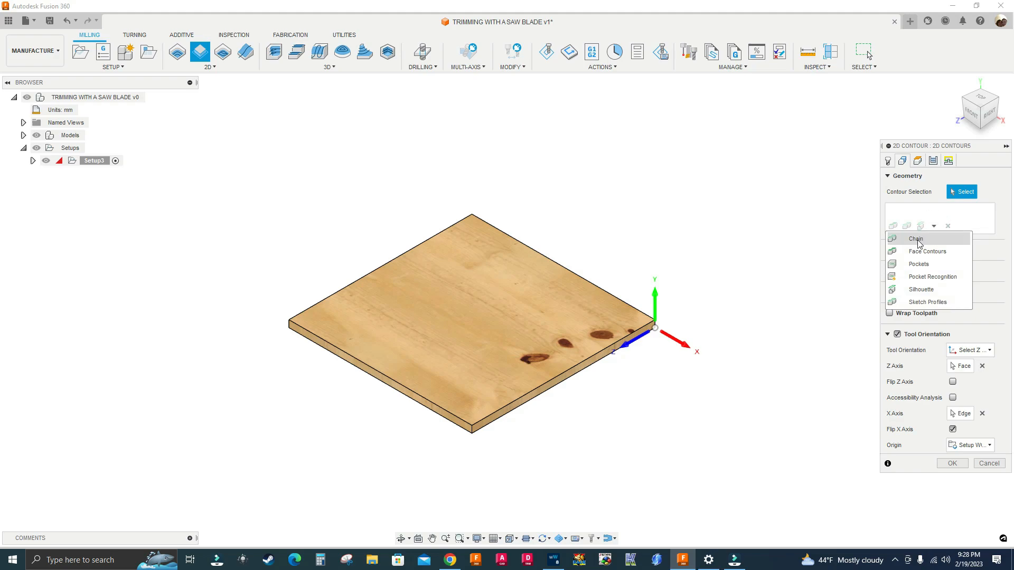
left_click(917, 240)
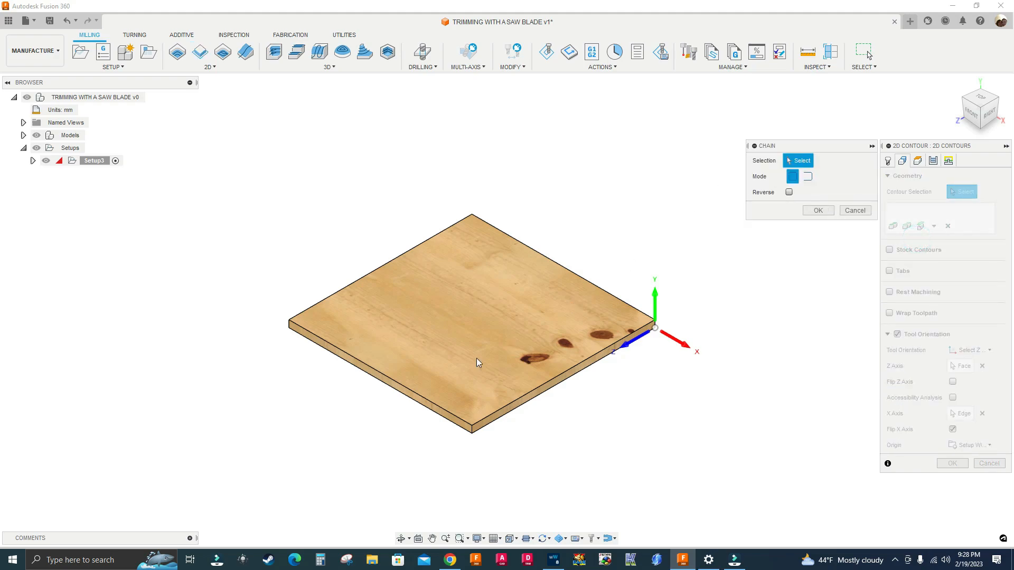
scroll(406, 401, "up", 3)
scroll(408, 403, "up", 1)
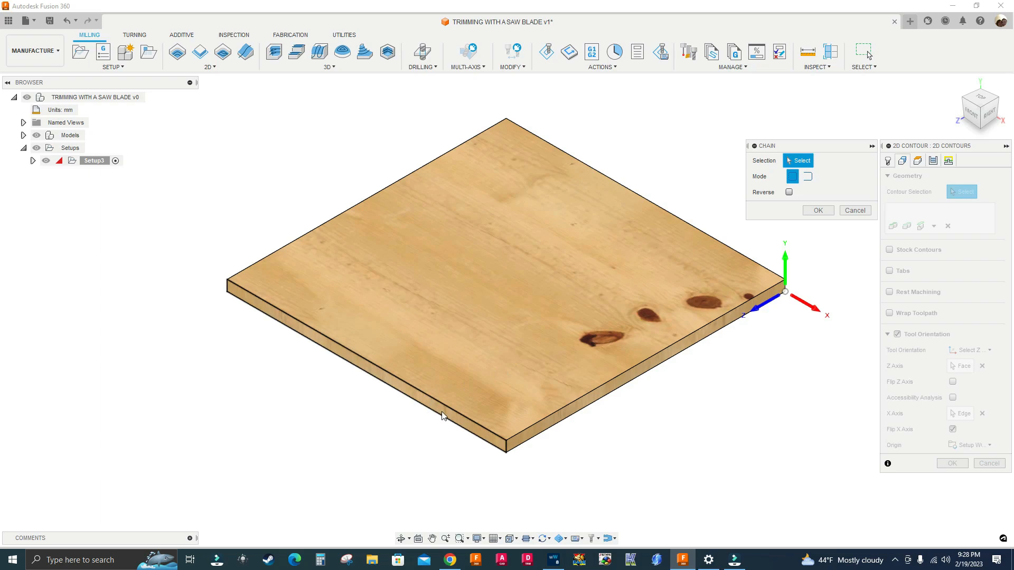
scroll(397, 413, "up", 5)
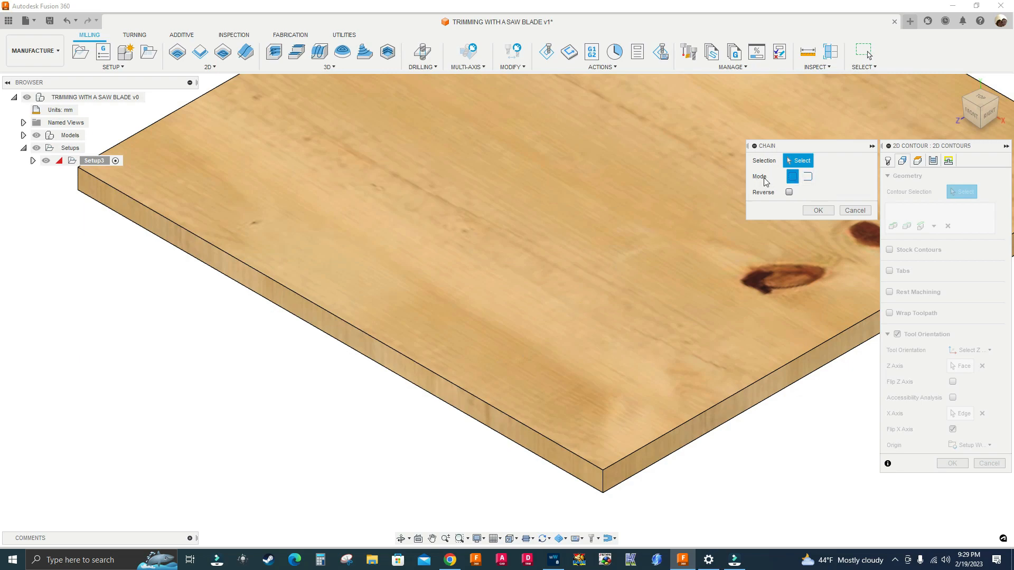
left_click(809, 177)
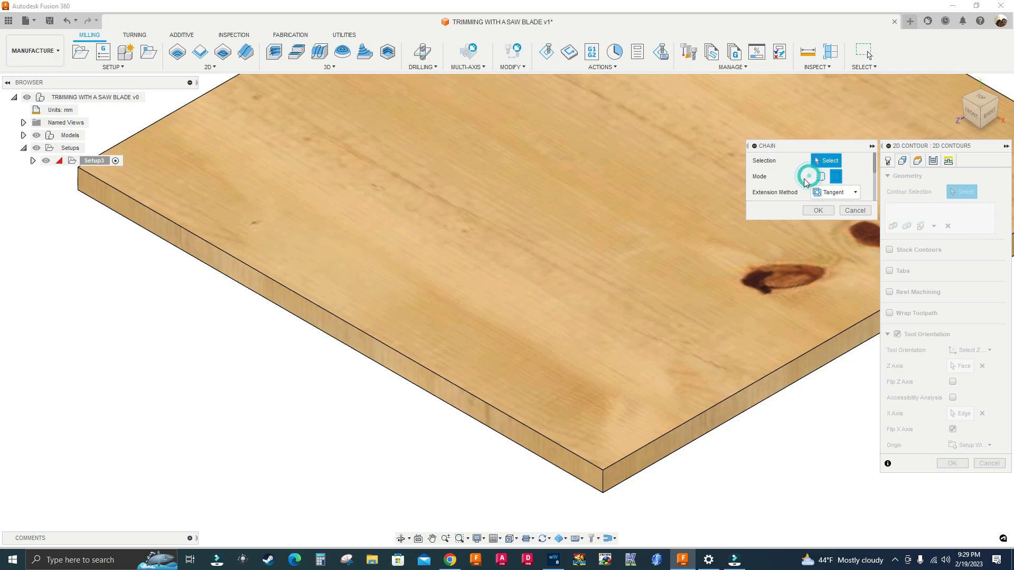
left_click(352, 349)
scroll(527, 314, "down", 4)
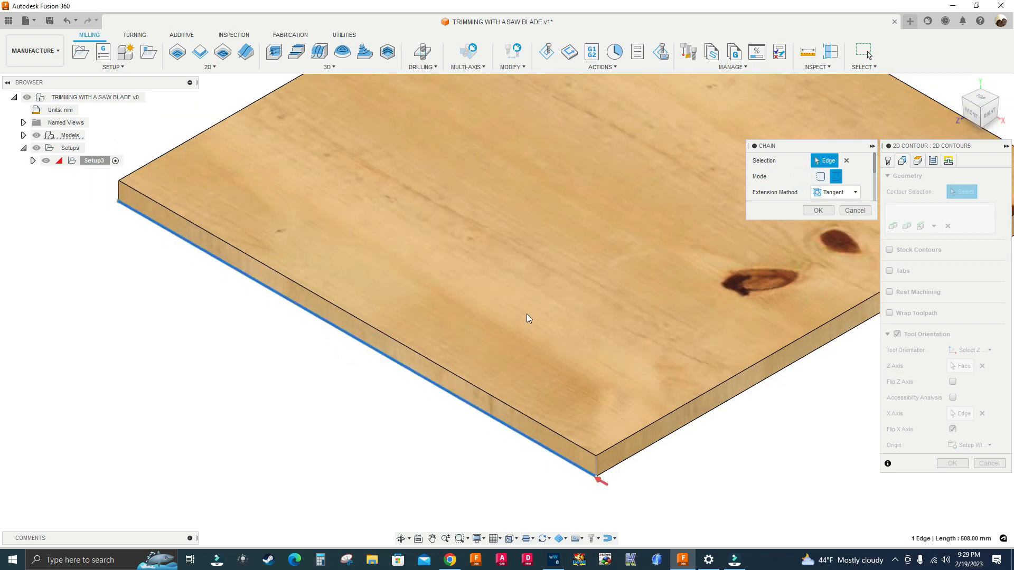
left_click(820, 211)
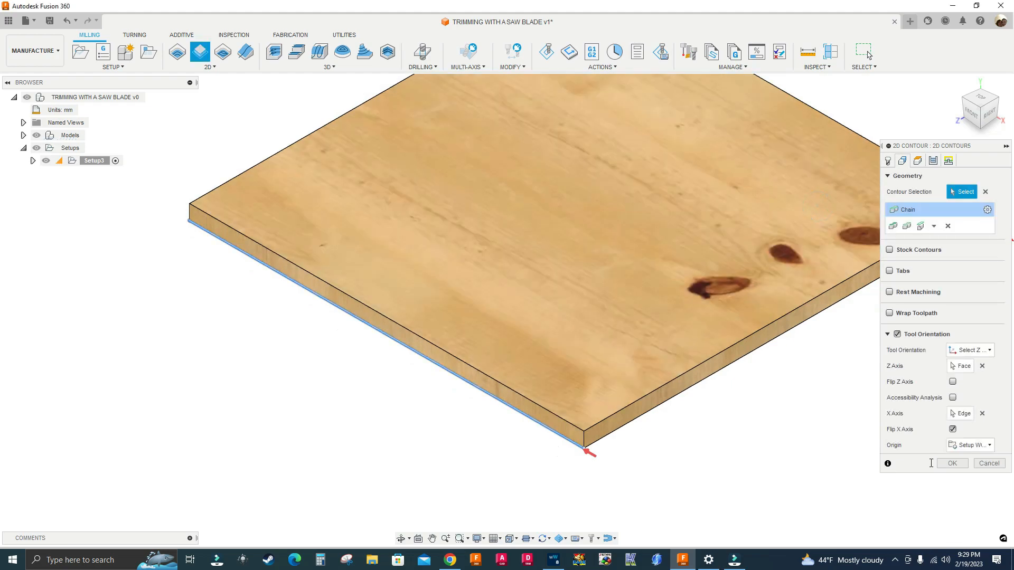
- Finish the 2D Contour operation and check the generated saw blade toolpath along the board's front edge
left_click(952, 464)
scroll(744, 332, "down", 4)
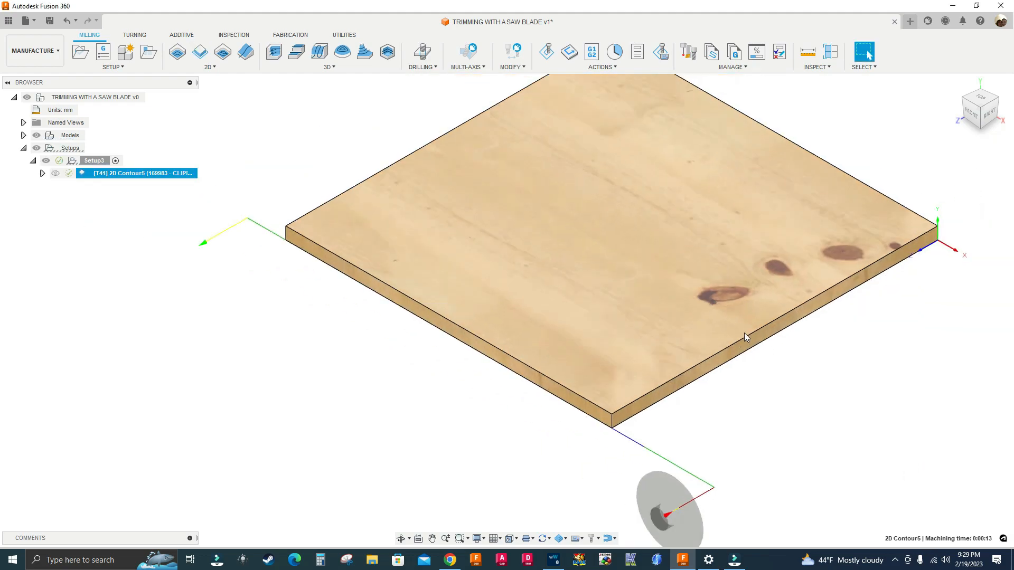
middle_click_drag(680, 394, 644, 378)
scroll(649, 414, "up", 3)
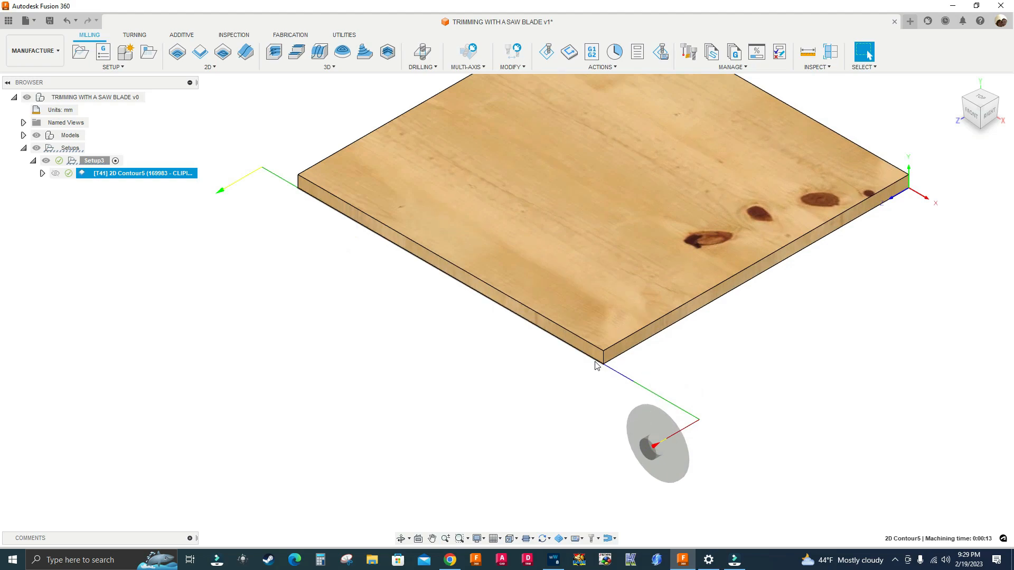
scroll(593, 369, "up", 3)
scroll(591, 370, "down", 2)
scroll(575, 374, "down", 1)
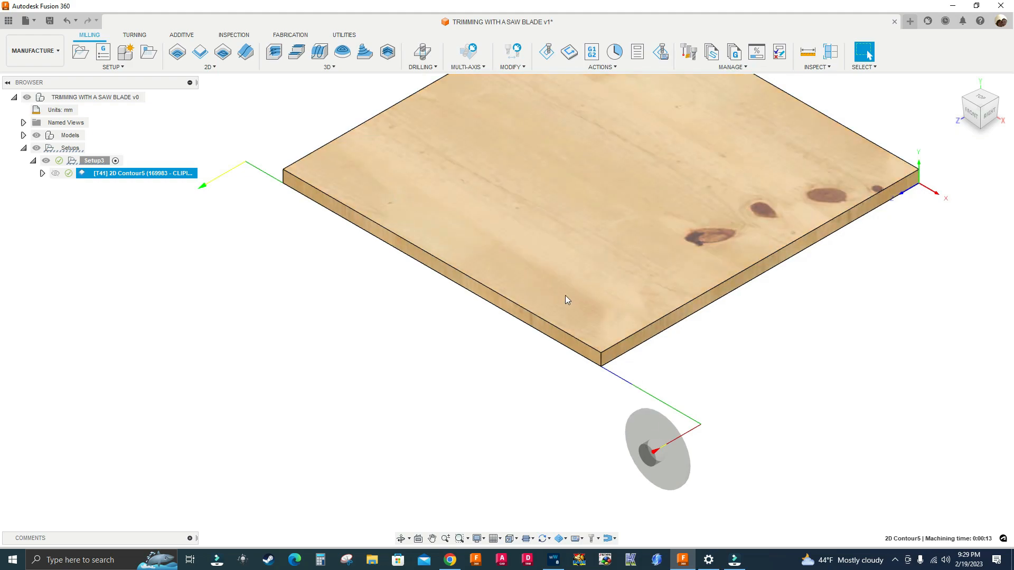
scroll(301, 268, "down", 3)
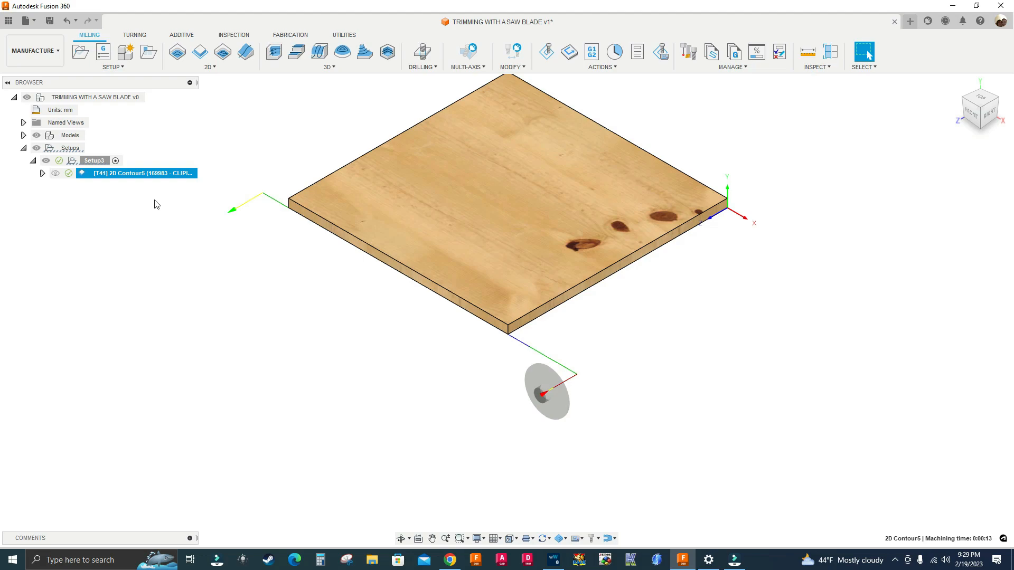
- Reverse the direction of the front-edge chain in the 2D Contour operation and regenerate the toolpath
right_click(152, 173)
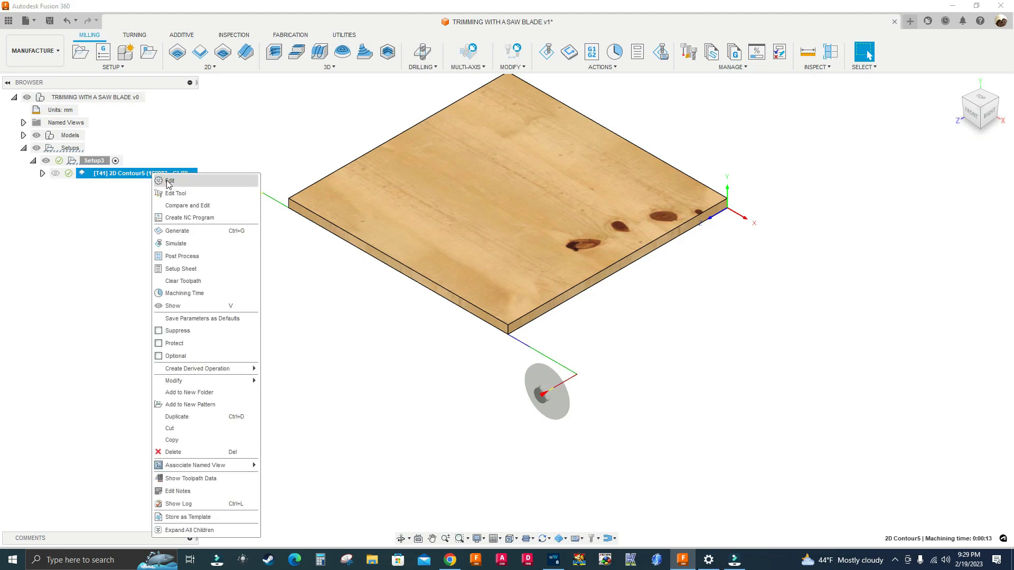
left_click(168, 181)
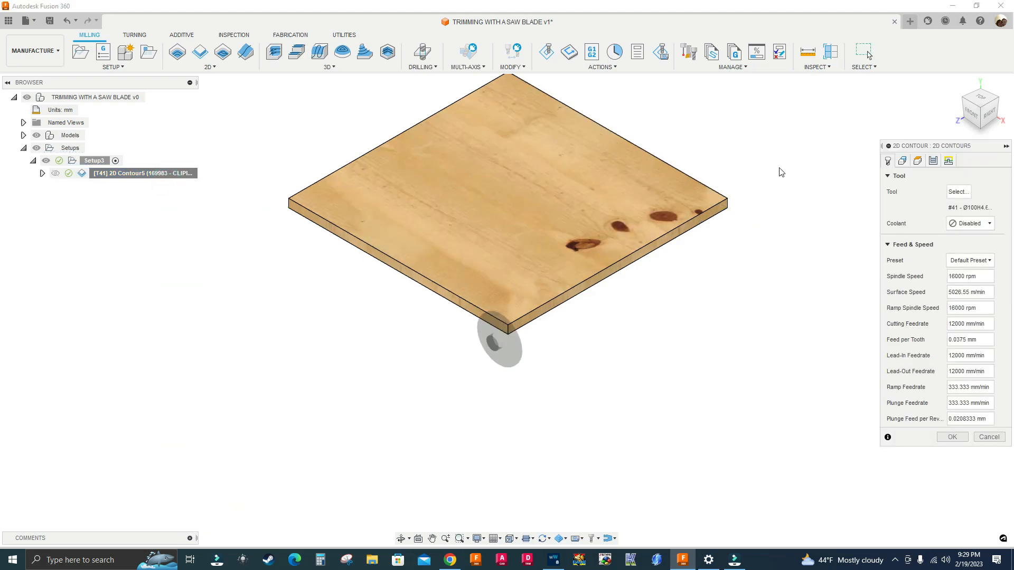
left_click(902, 161)
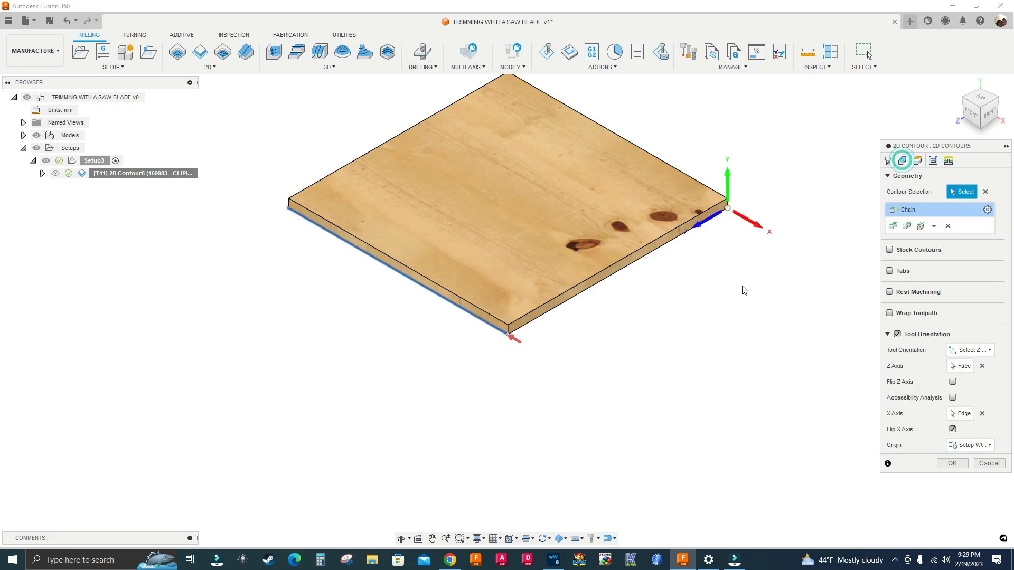
scroll(497, 357, "up", 5)
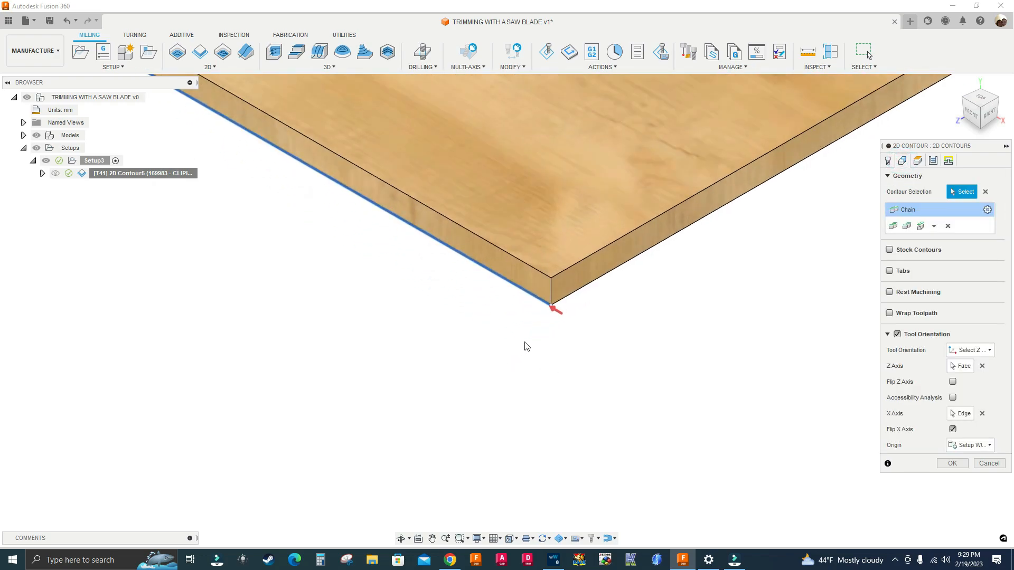
left_click(556, 313)
scroll(554, 348, "down", 1)
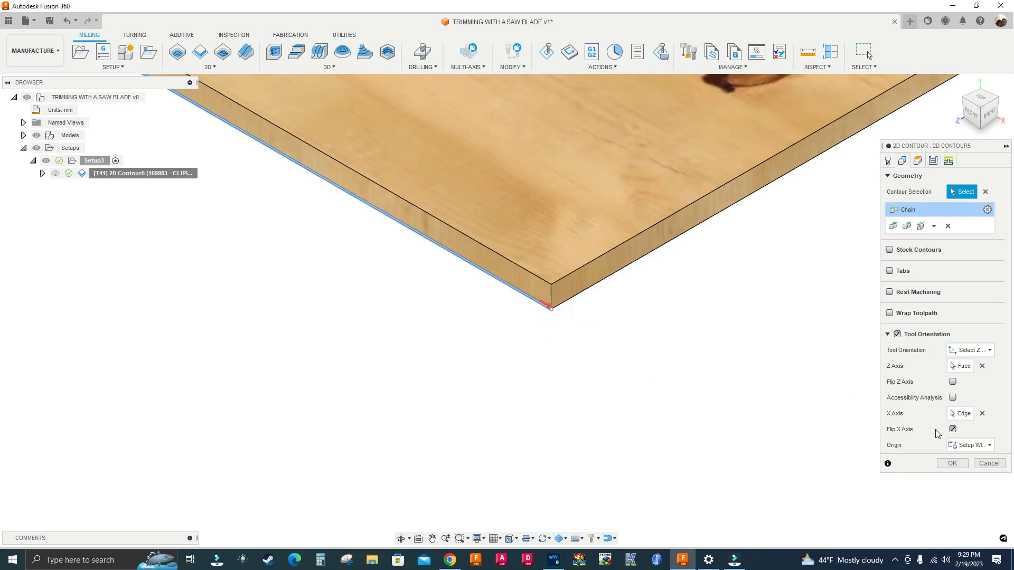
left_click(952, 464)
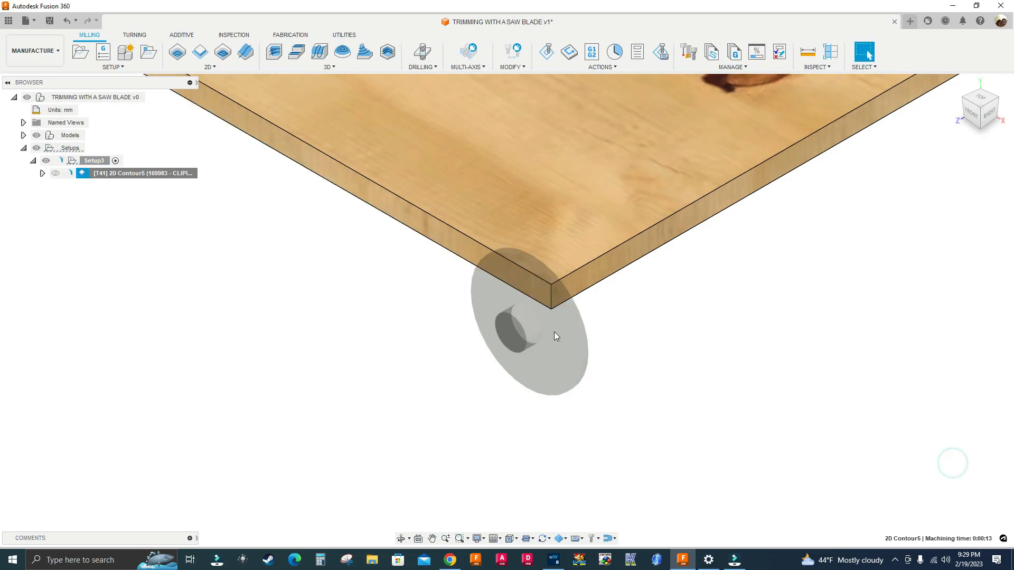
scroll(555, 337, "down", 3)
scroll(562, 330, "down", 3)
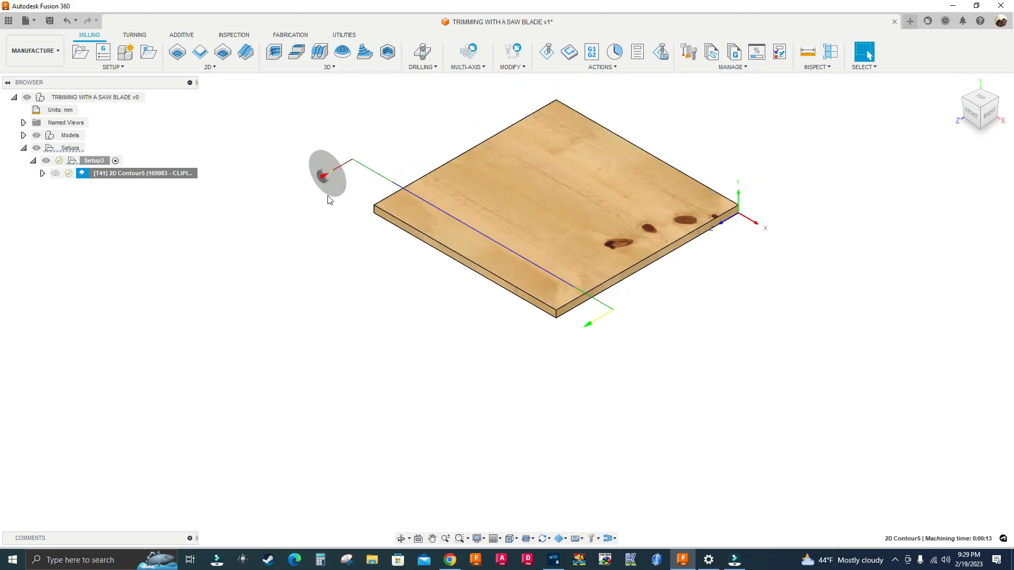
- Simulate the 2D Contour operation with the models hidden and inspect the saw cut through the stock
right_click(174, 175)
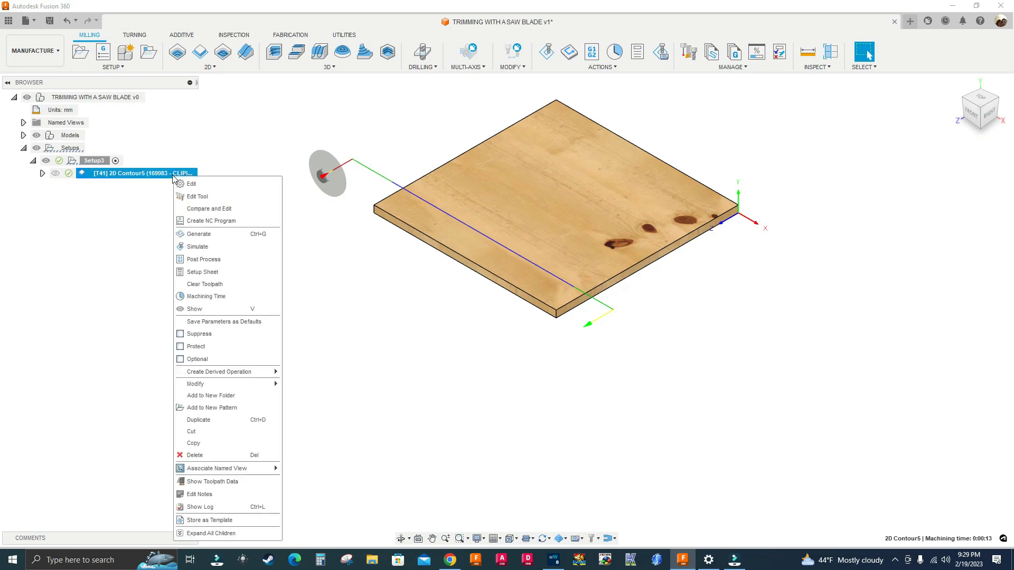
left_click(208, 248)
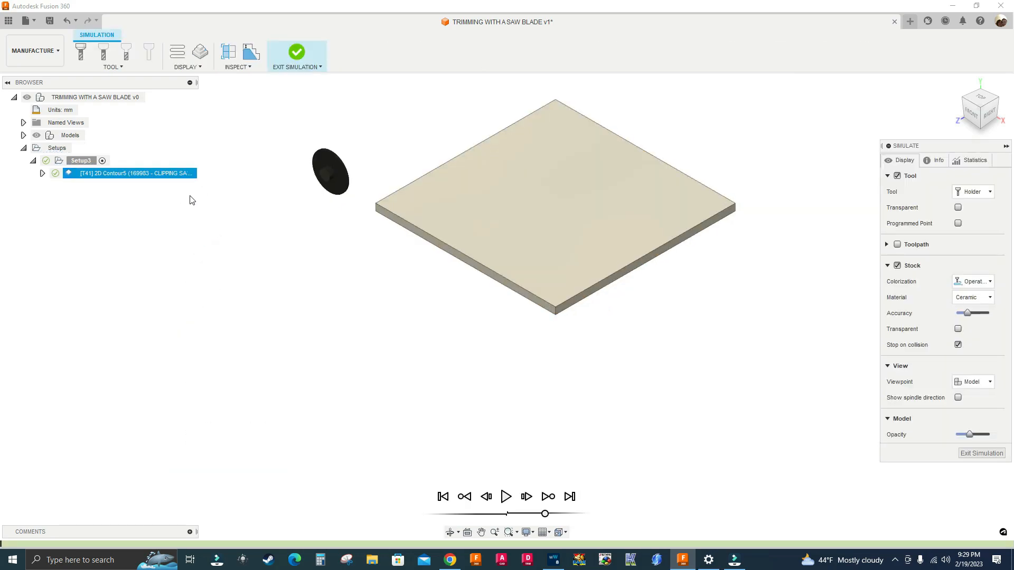
left_click(37, 136)
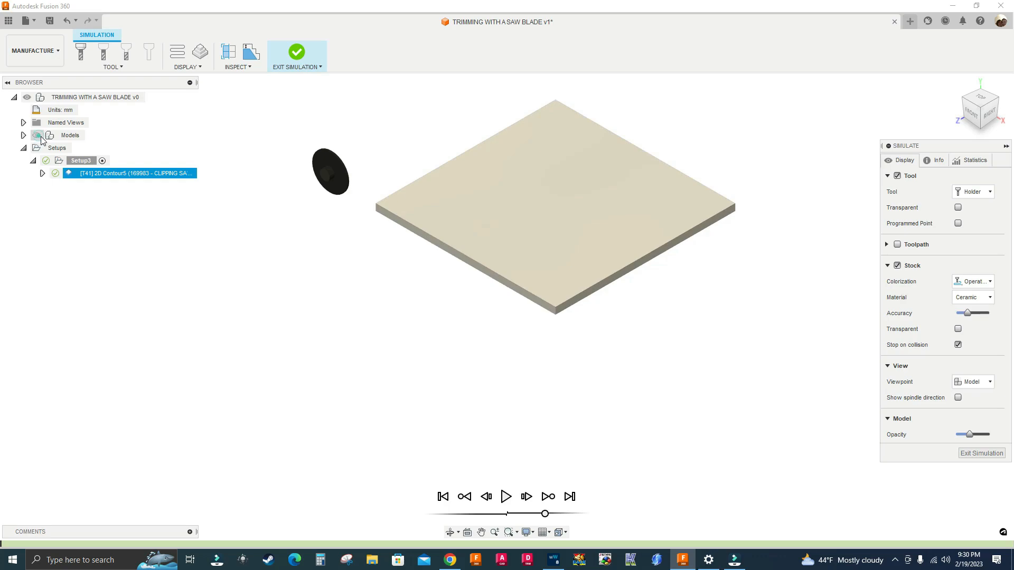
left_click(506, 497)
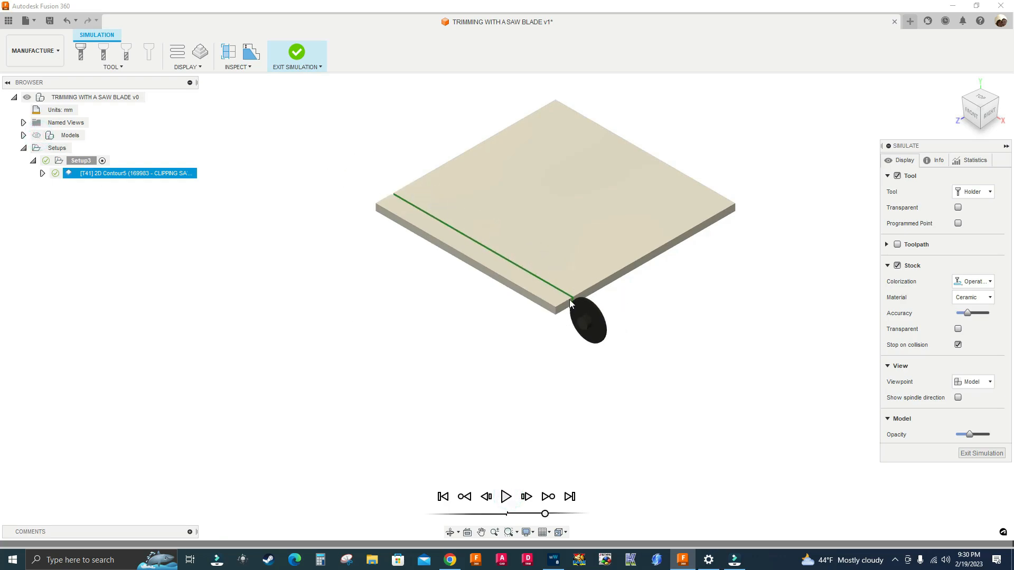
scroll(570, 300, "up", 5)
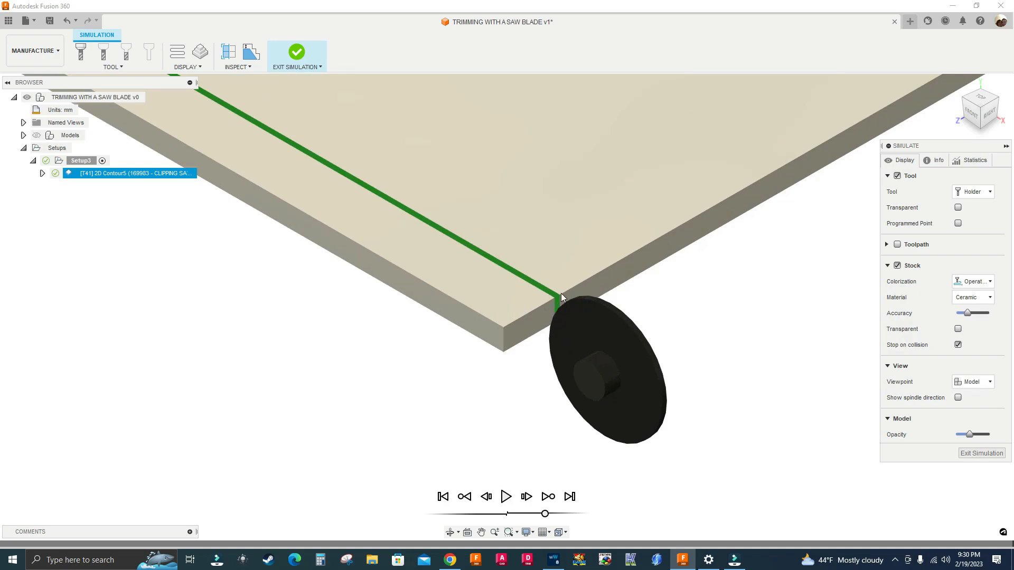
scroll(543, 294, "down", 4)
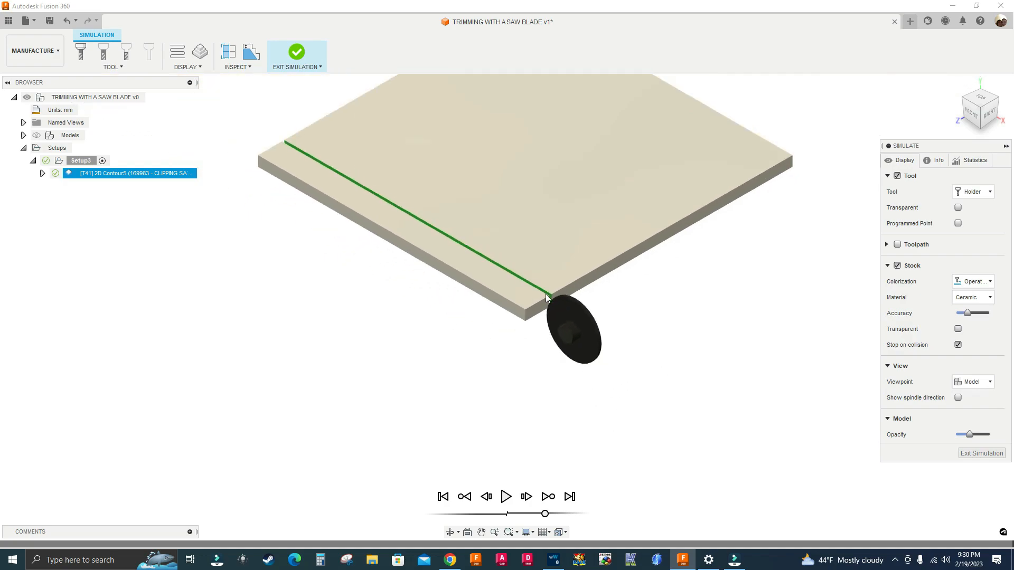
scroll(544, 293, "up", 5)
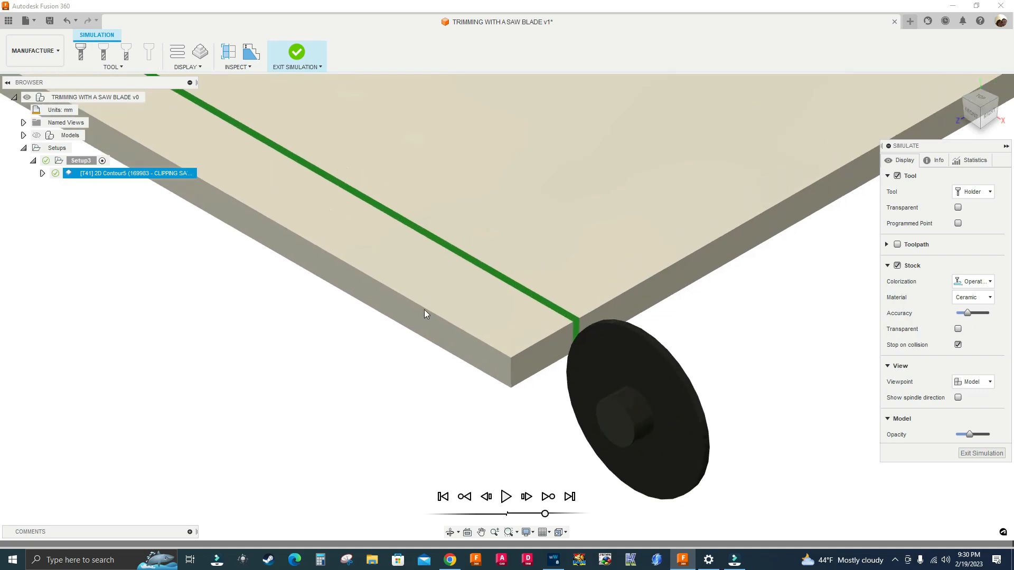
scroll(480, 294, "down", 4)
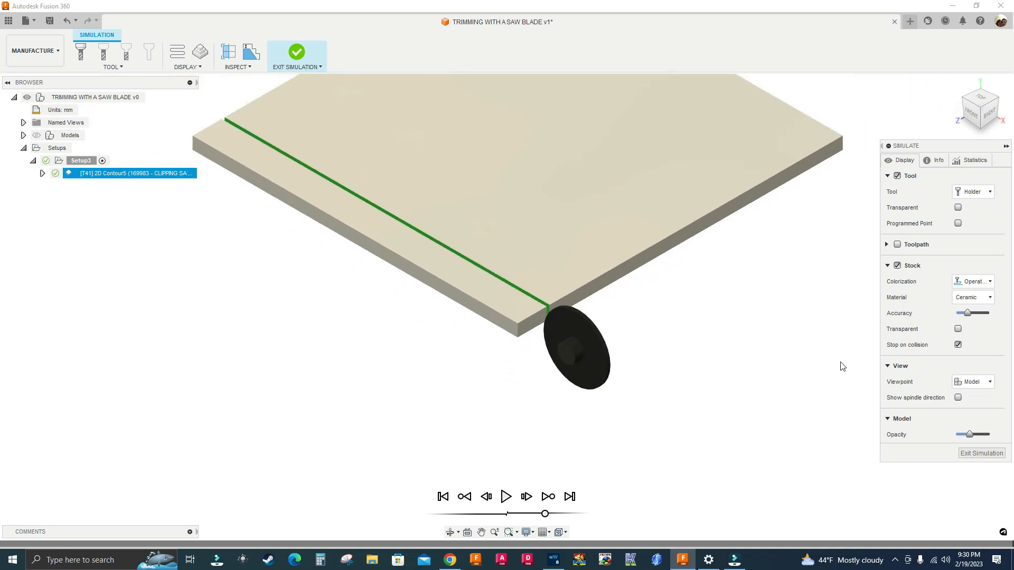
- Replay the simulation, pause it with the blade partway through the stock's right edge, and examine the blade depth from the front and top views
left_click(506, 496)
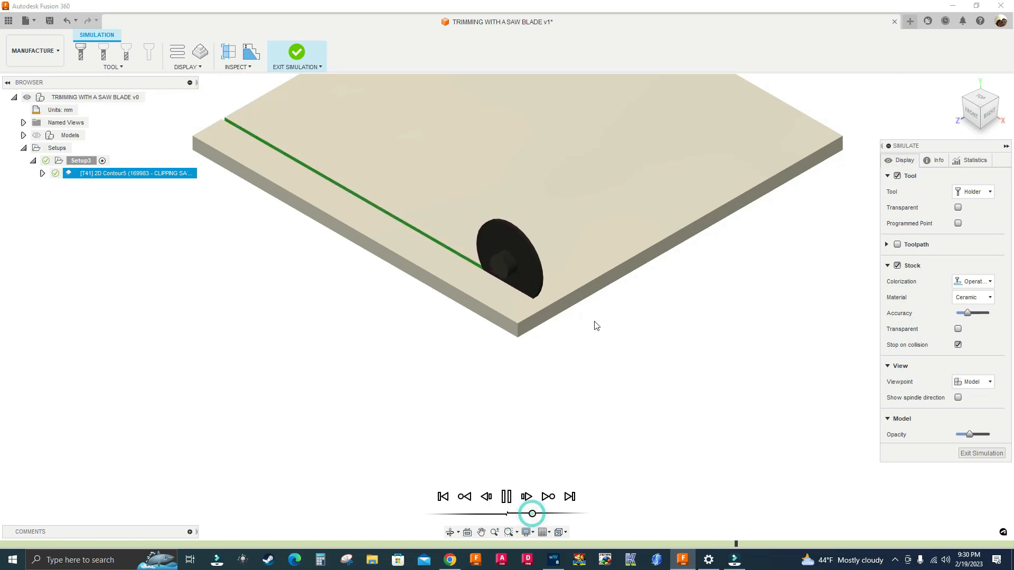
left_click(506, 497)
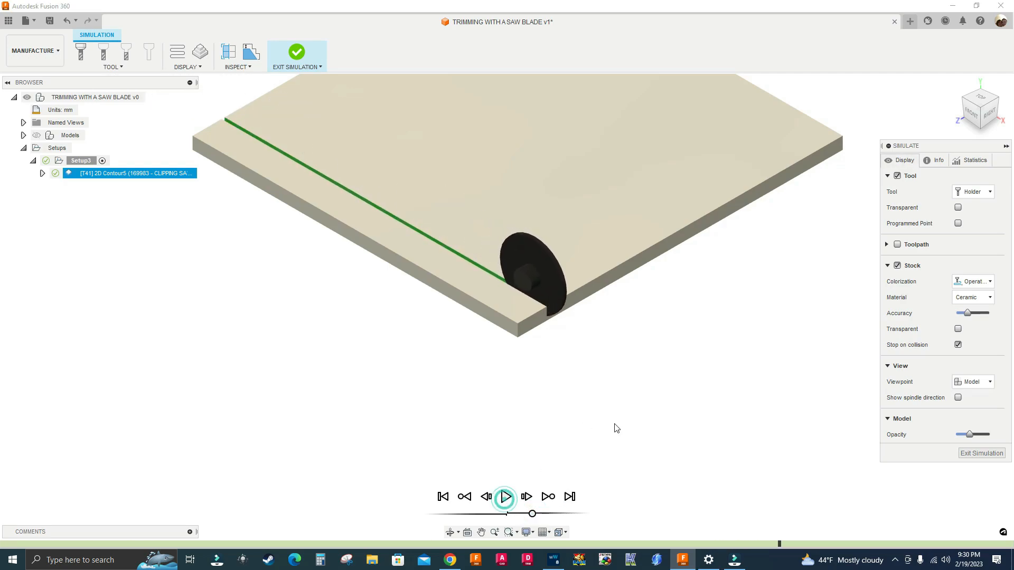
left_click(971, 112)
scroll(718, 163, "up", 10)
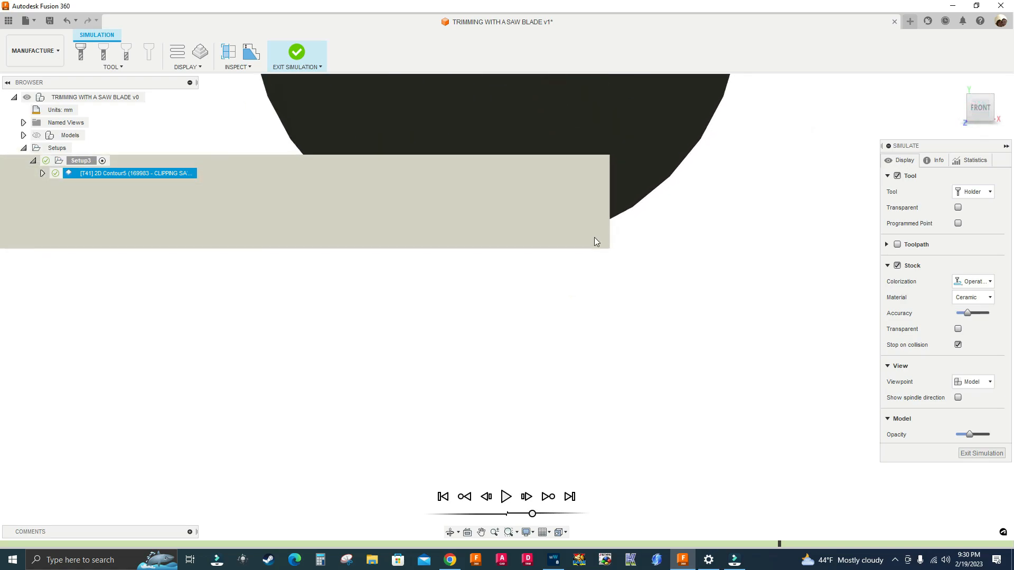
scroll(586, 242, "down", 3)
middle_click_drag(536, 254, 510, 326)
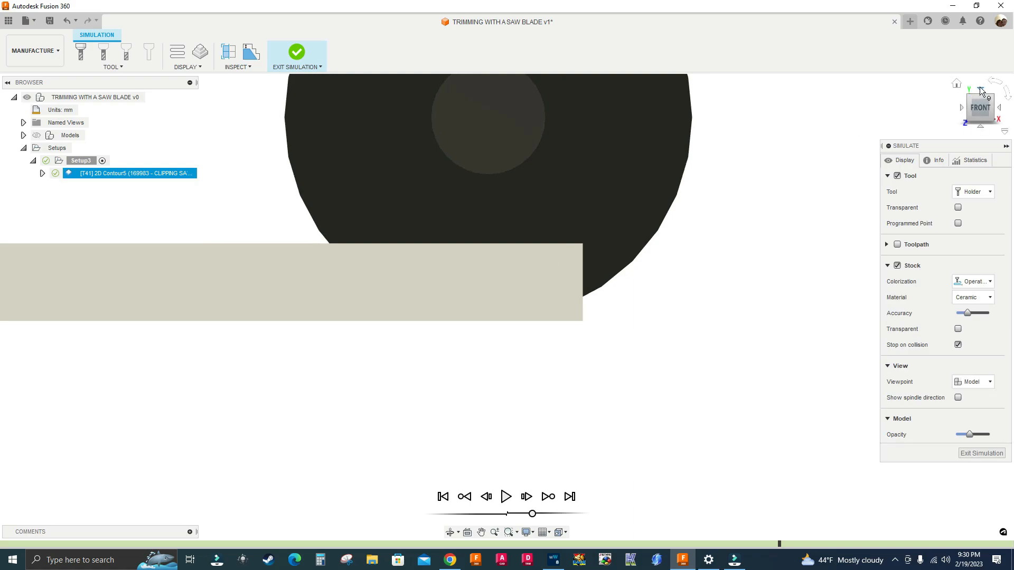
left_click(962, 100)
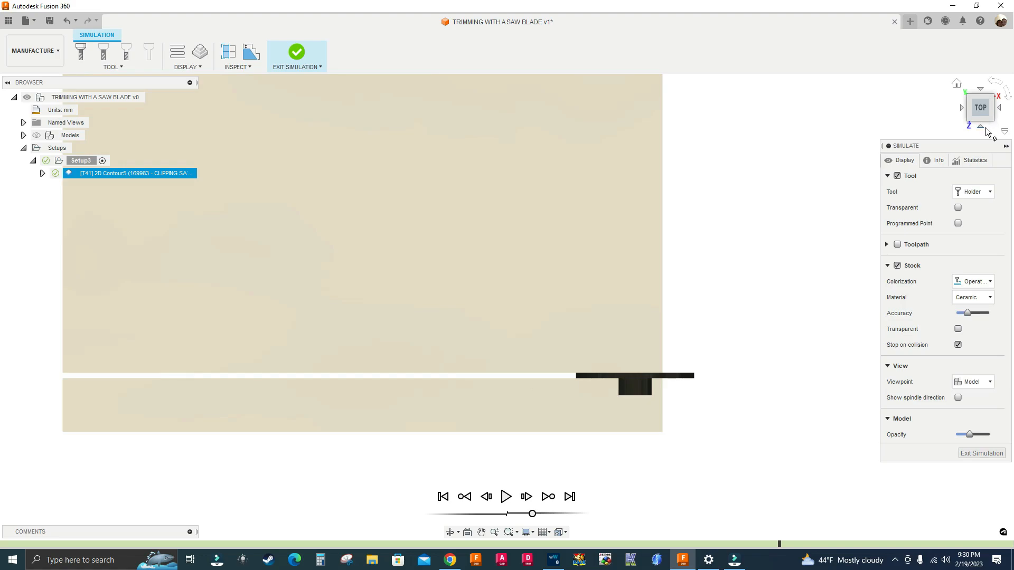
left_click(981, 127)
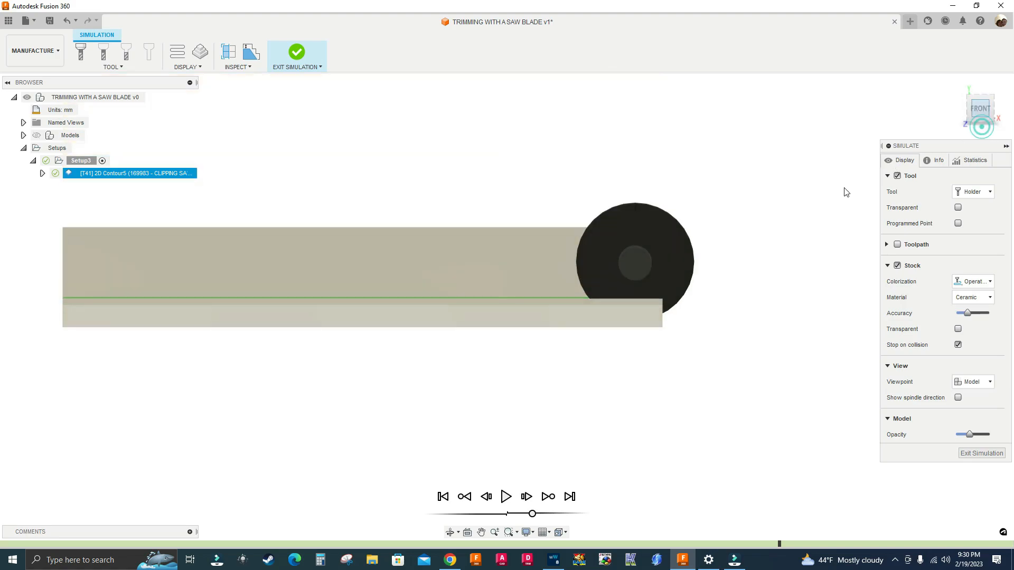
scroll(806, 243, "up", 2)
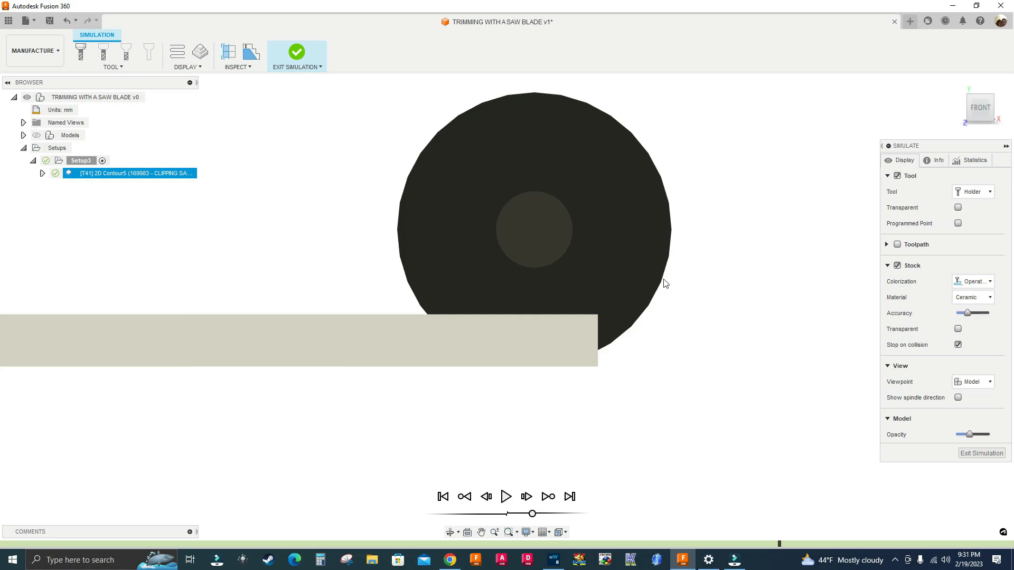
scroll(563, 354, "up", 1)
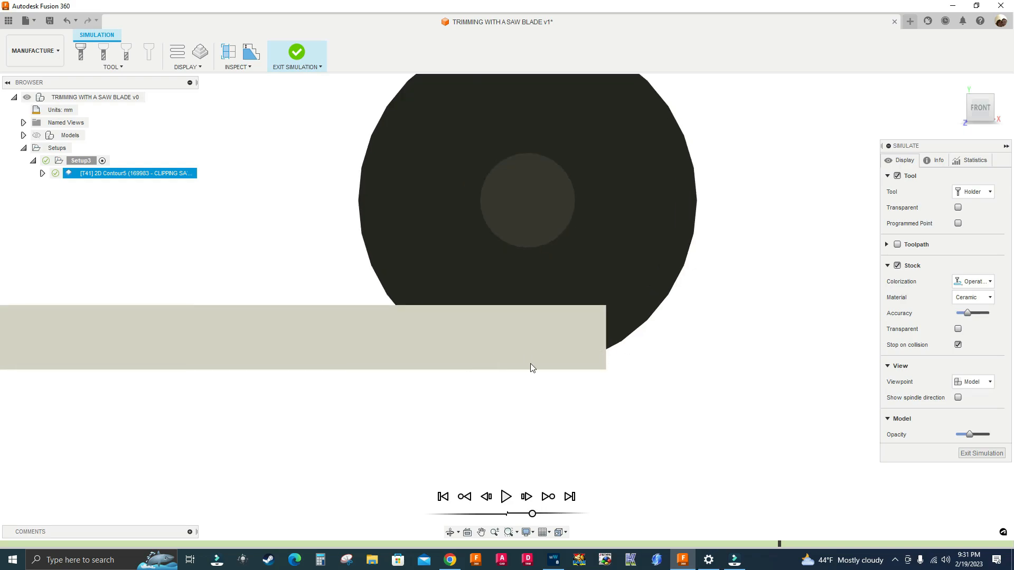
middle_click_drag(650, 369, 636, 369, "shift")
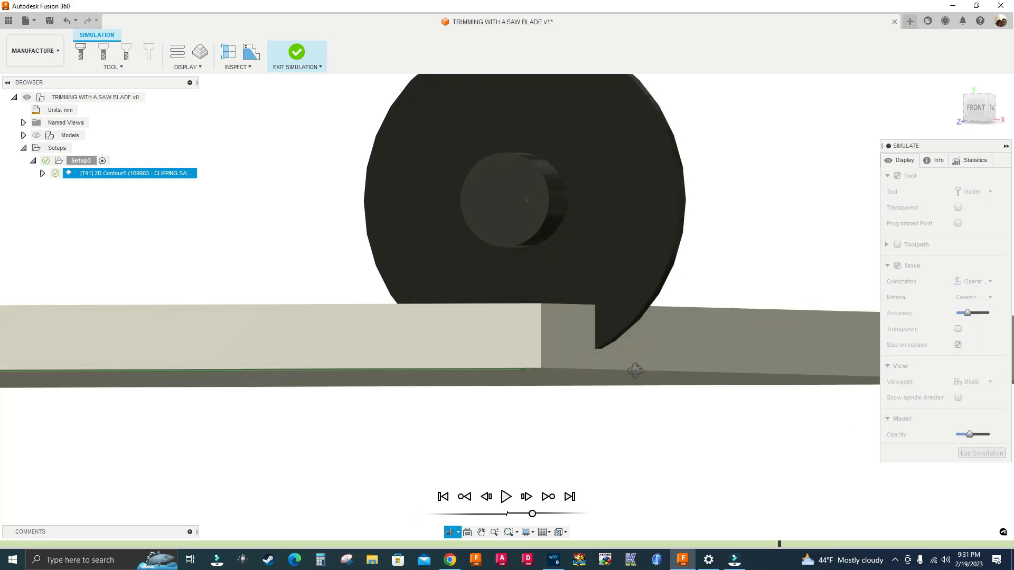
- Check the saw blade's depth against the stock's underside from the front view, and exit the simulation
scroll(613, 369, "up", 2)
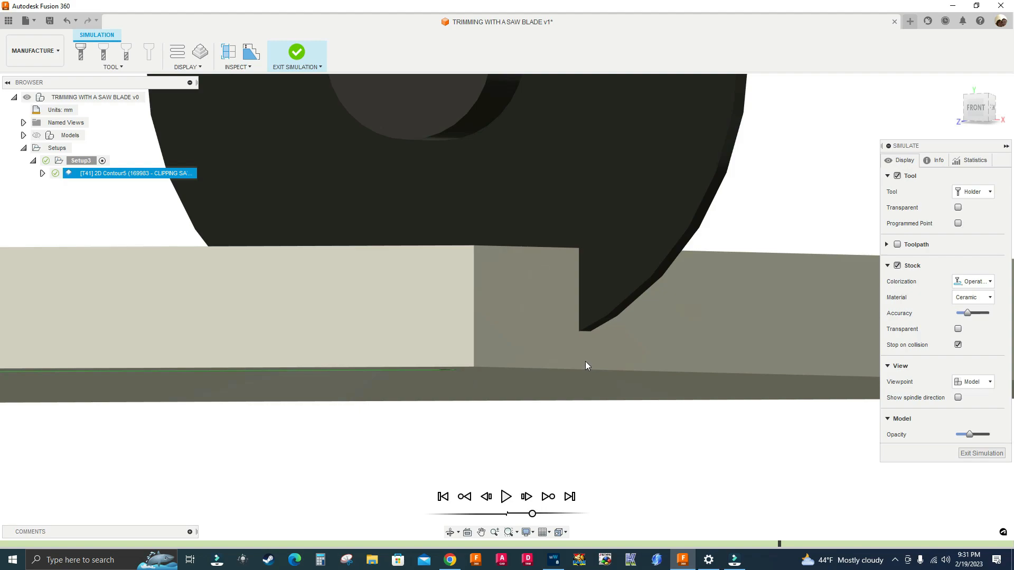
scroll(585, 361, "down", 2)
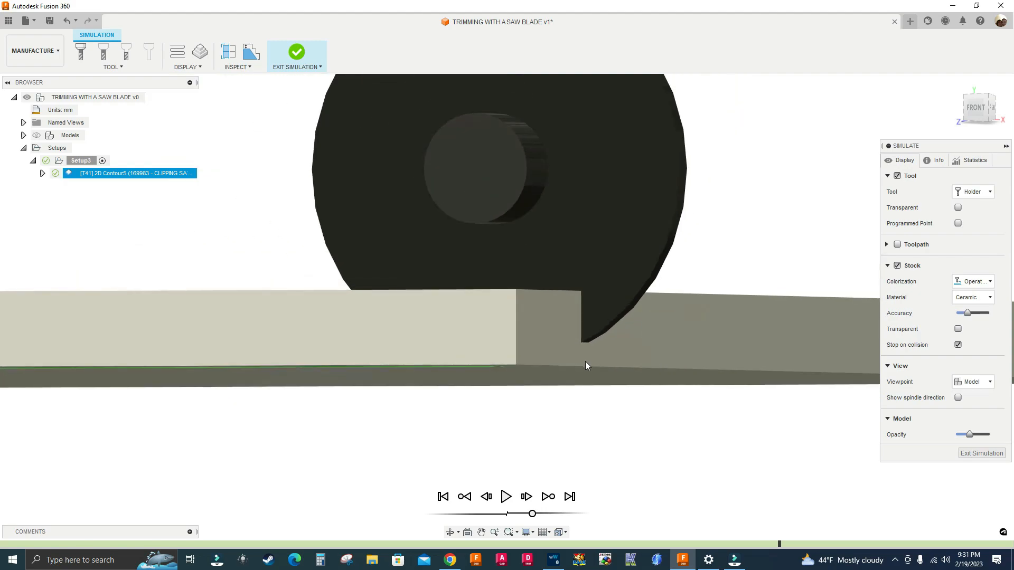
scroll(632, 292, "down", 3)
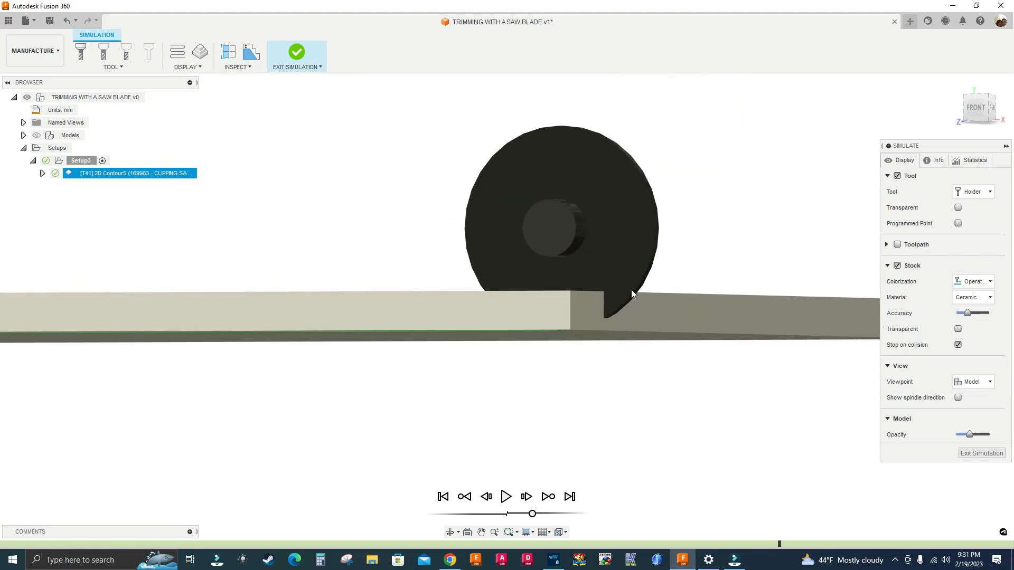
left_click(977, 111)
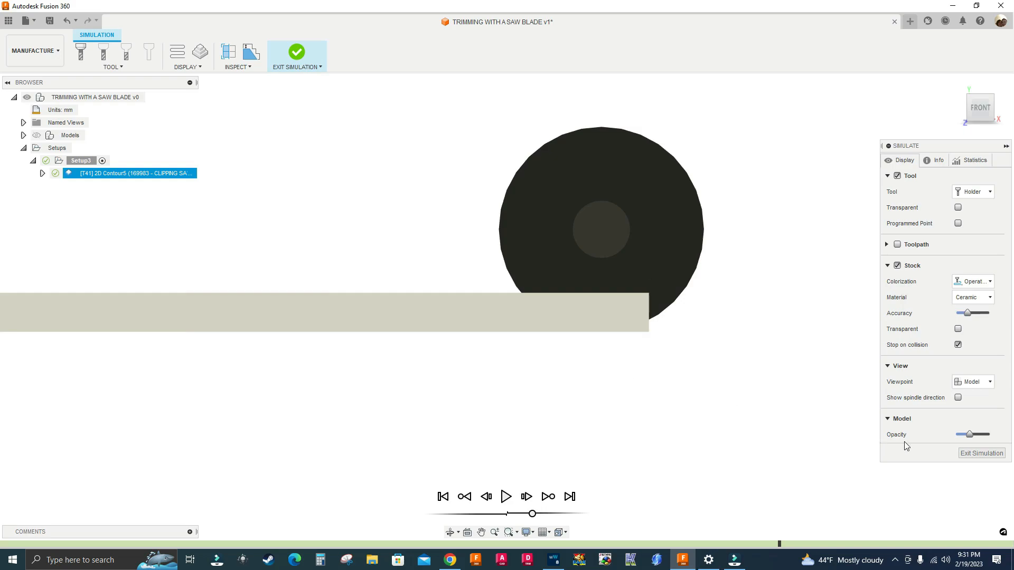
left_click(981, 454)
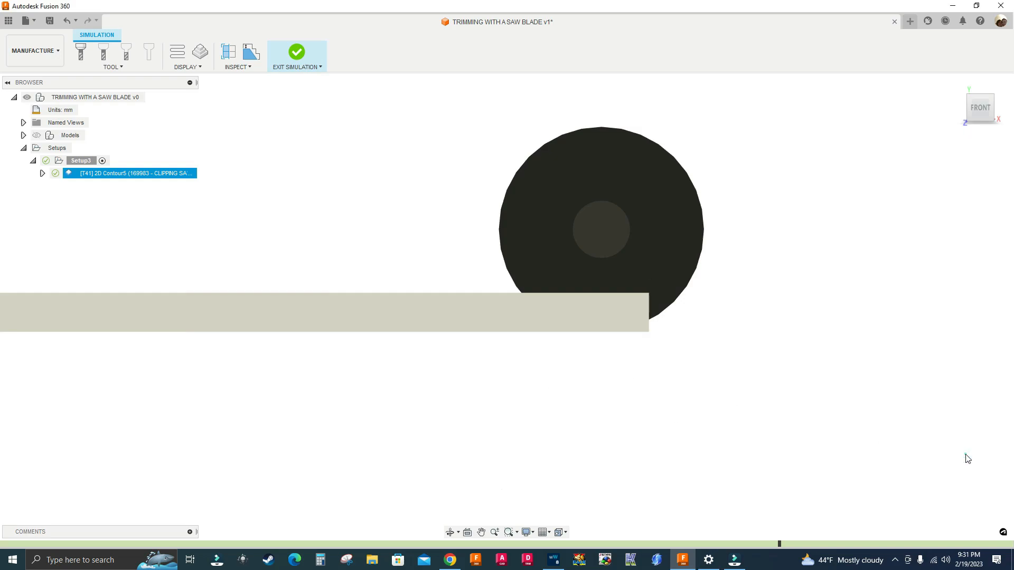
- Enable Stock to Leave in the 2D Contour operation with a radial value of -2 mm and regenerate the toolpath
scroll(404, 282, "down", 5)
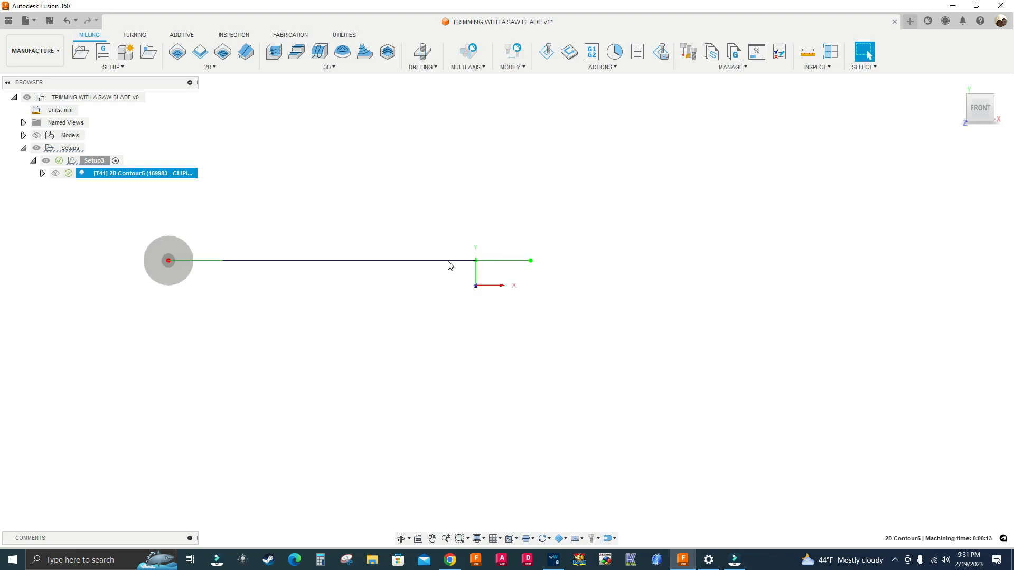
middle_click_drag(257, 211, 281, 225)
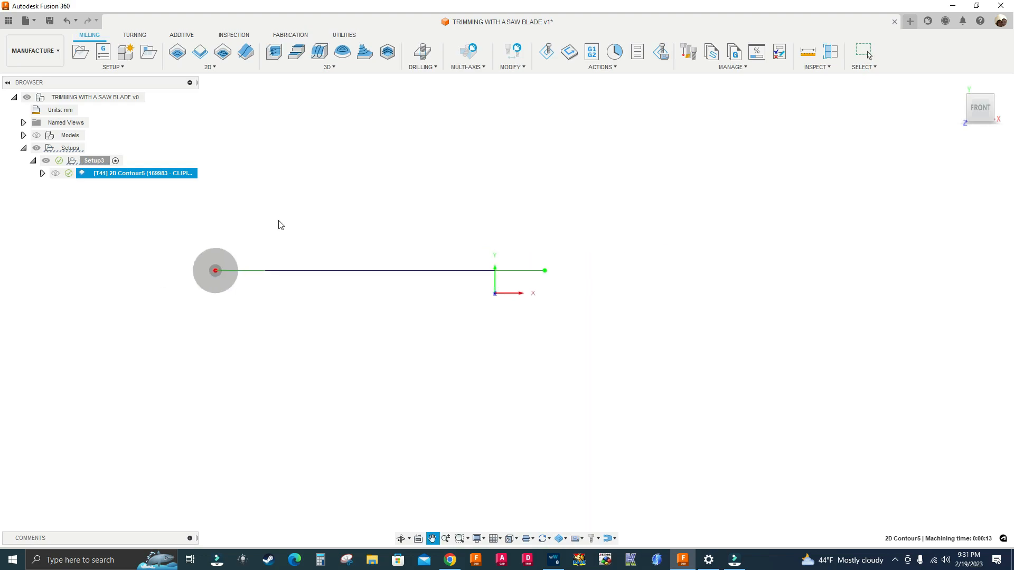
right_click(119, 173)
left_click(138, 180)
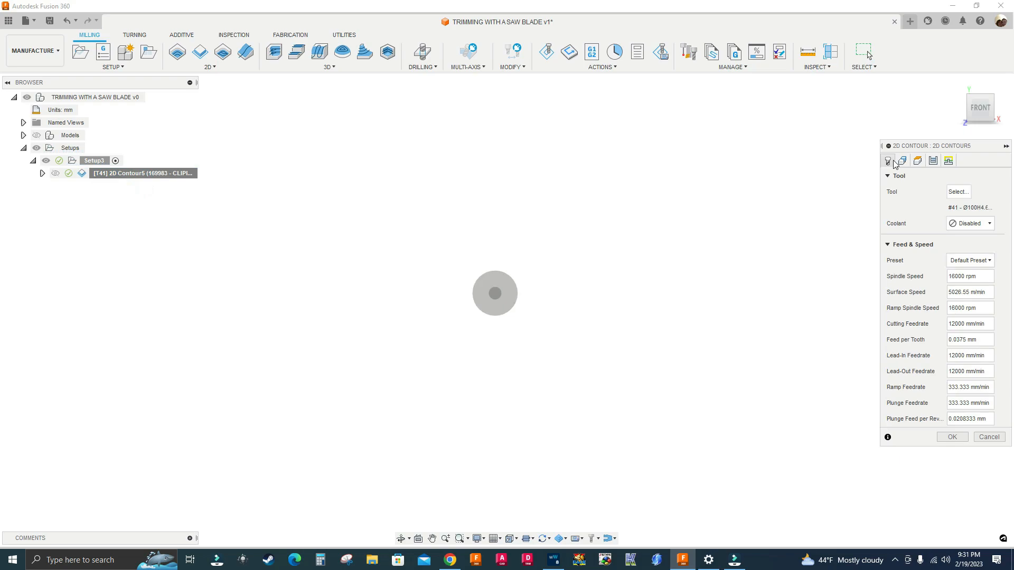
left_click(933, 161)
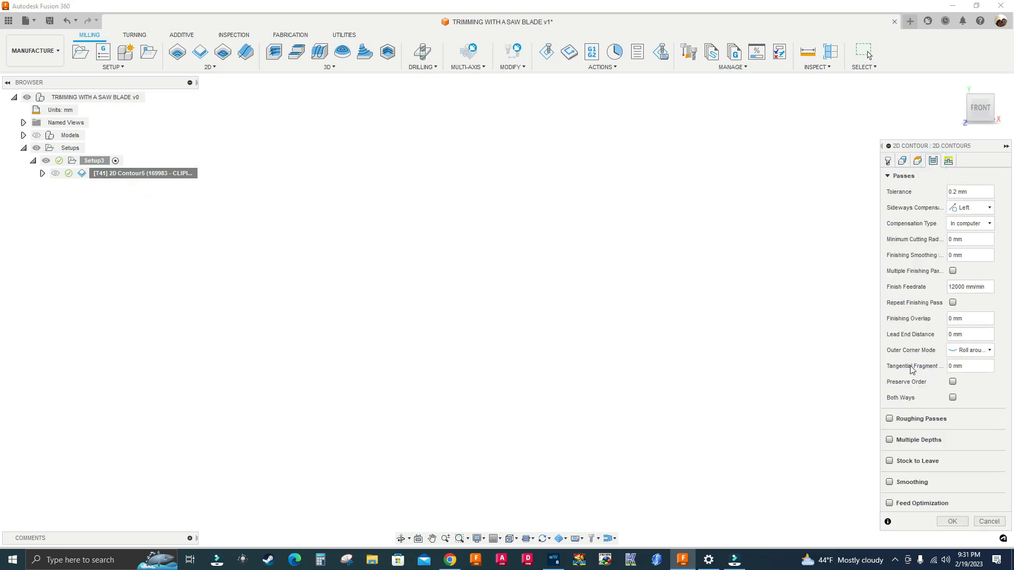
left_click(889, 461)
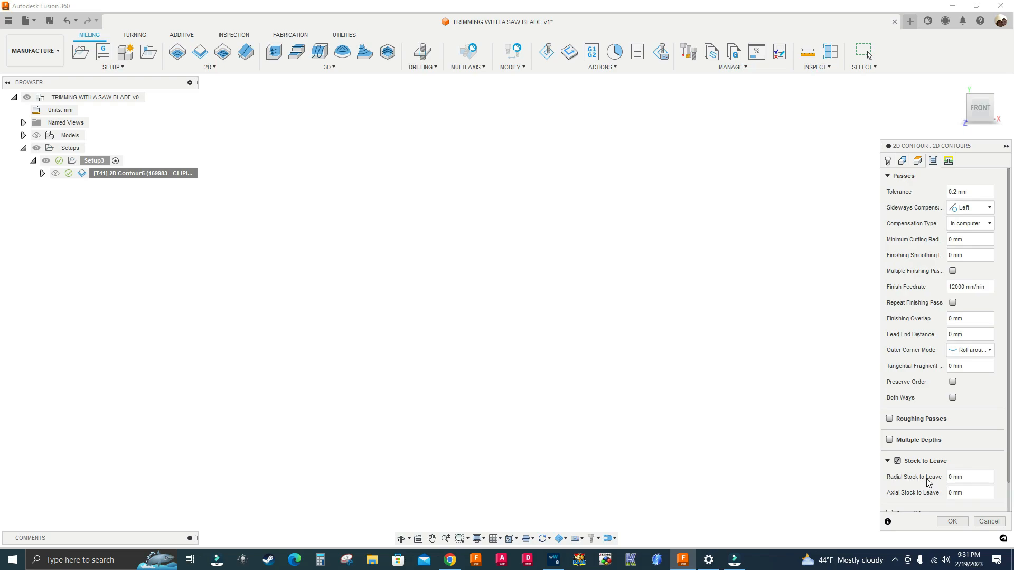
double_click(952, 477)
type("-2")
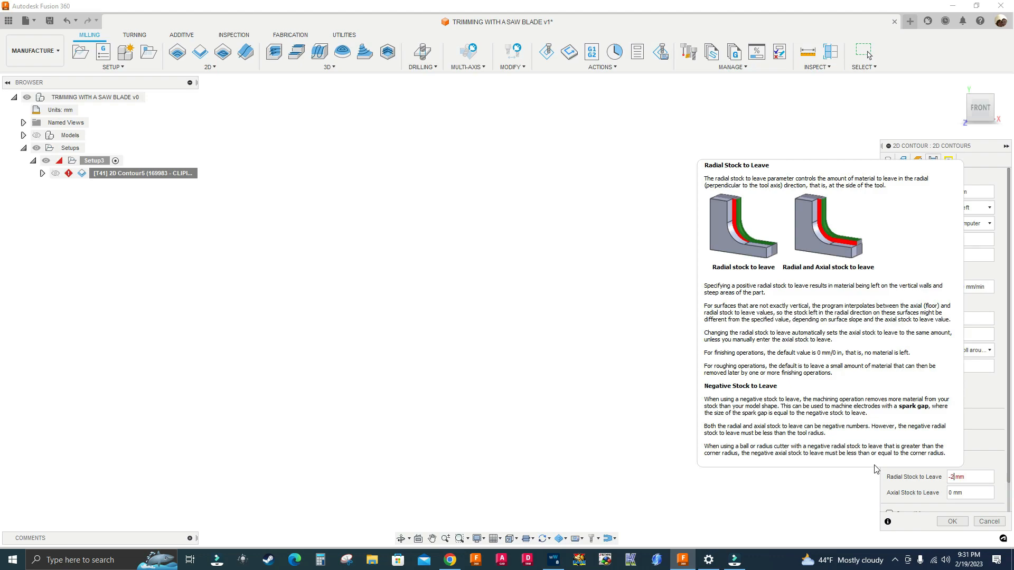
left_click(948, 525)
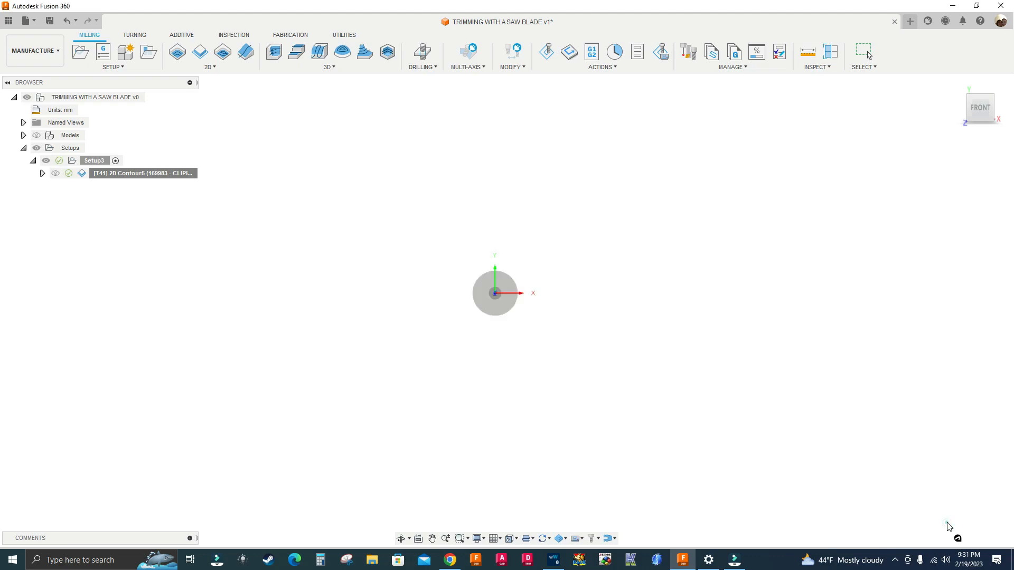
- Simulate the 2D Contour operation and check the blade's depth as it enters the stock
right_click(154, 175)
left_click(183, 248)
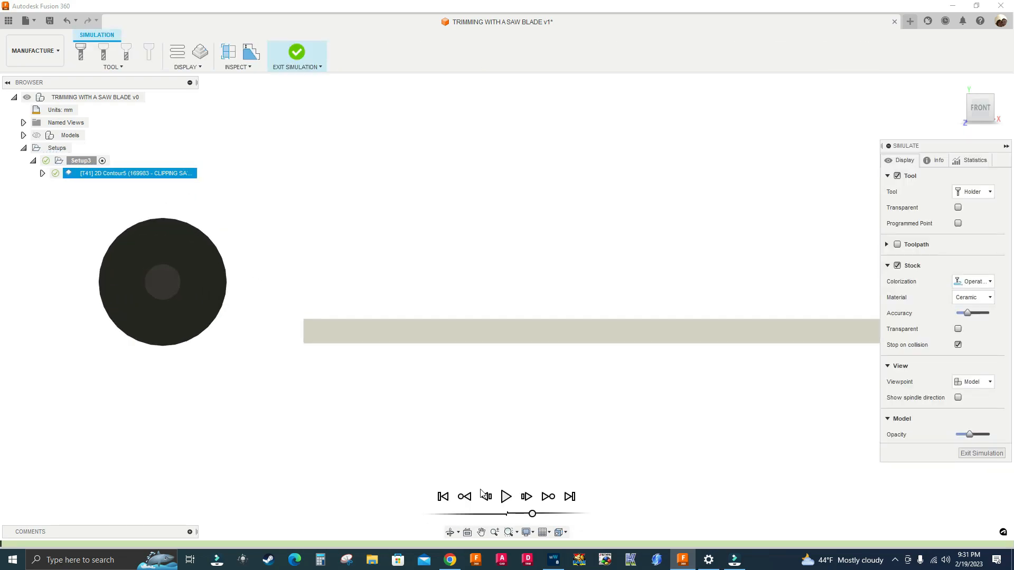
left_click(506, 496)
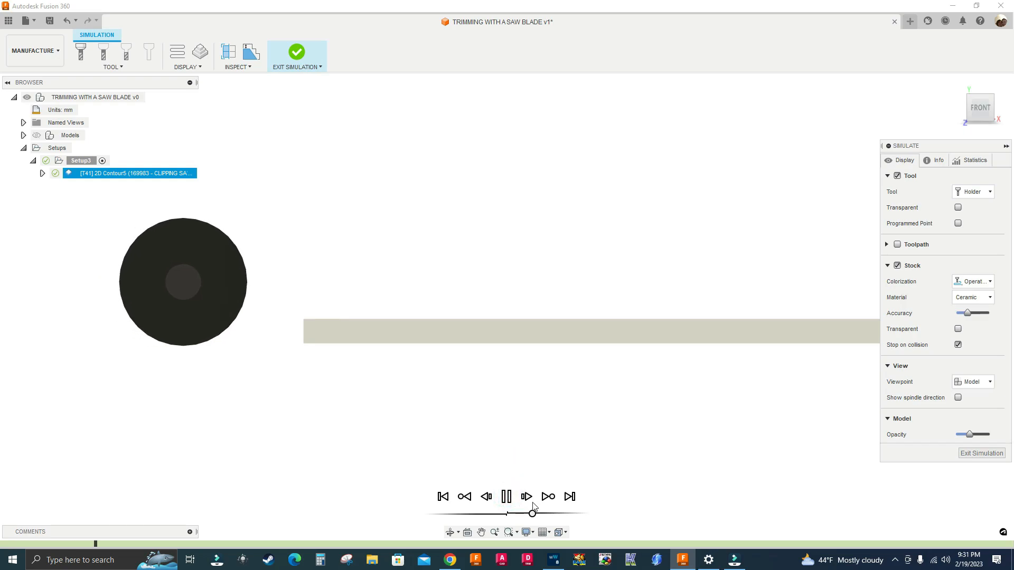
scroll(347, 356, "up", 2)
scroll(348, 357, "up", 2)
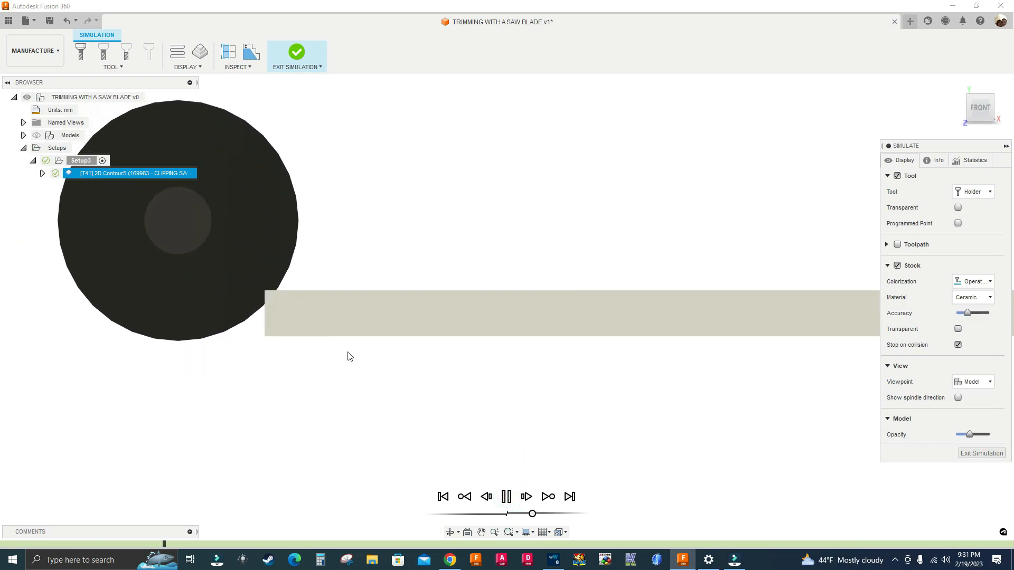
scroll(347, 356, "up", 2)
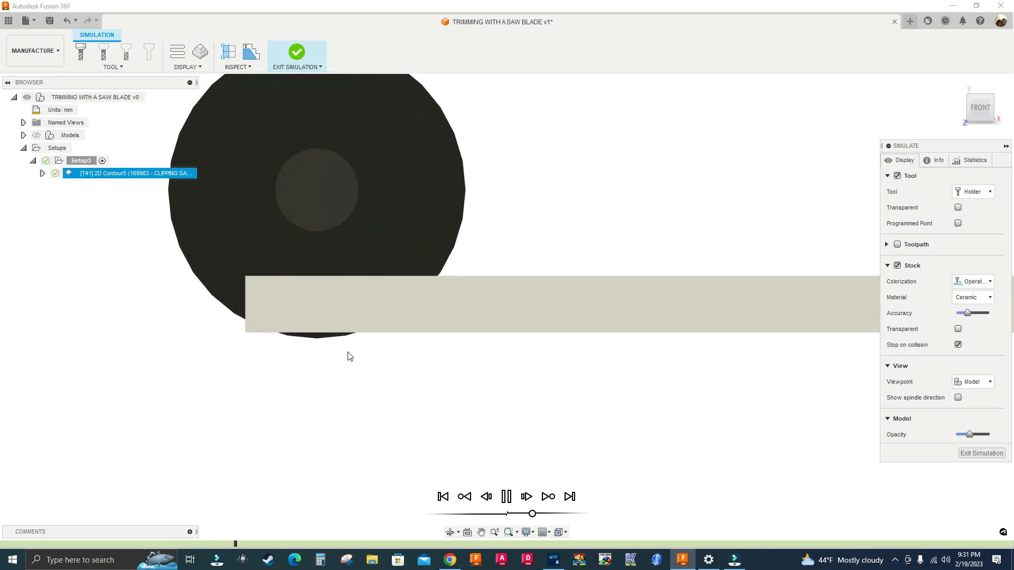
scroll(349, 356, "down", 2)
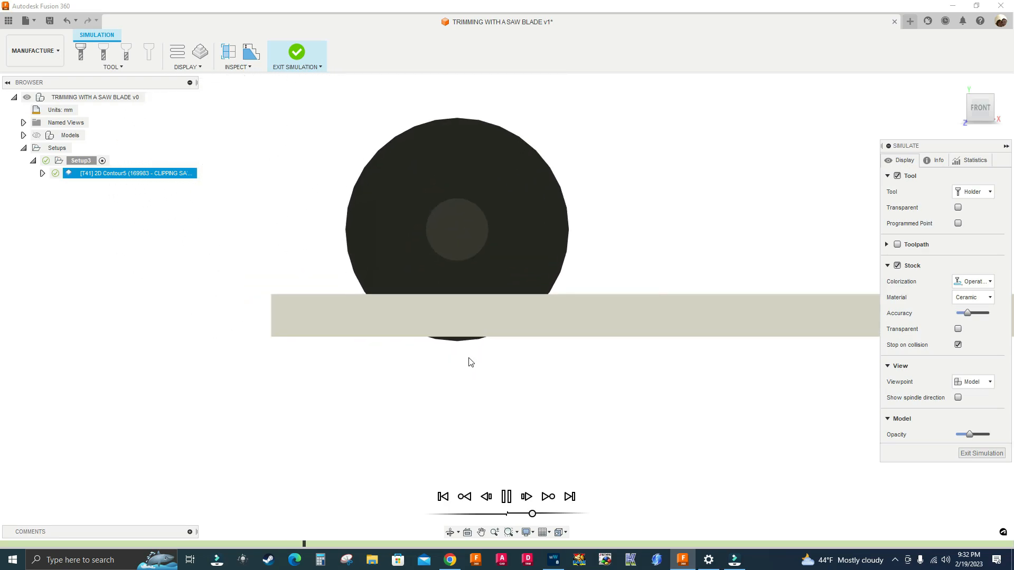
- Follow the blade along the stock to check how far it extends below the underside, and exit the simulation
middle_click_drag(532, 382, 312, 371)
scroll(312, 346, "up", 2)
middle_click_drag(558, 160, 455, 224)
scroll(469, 268, "down", 1)
scroll(476, 275, "up", 1)
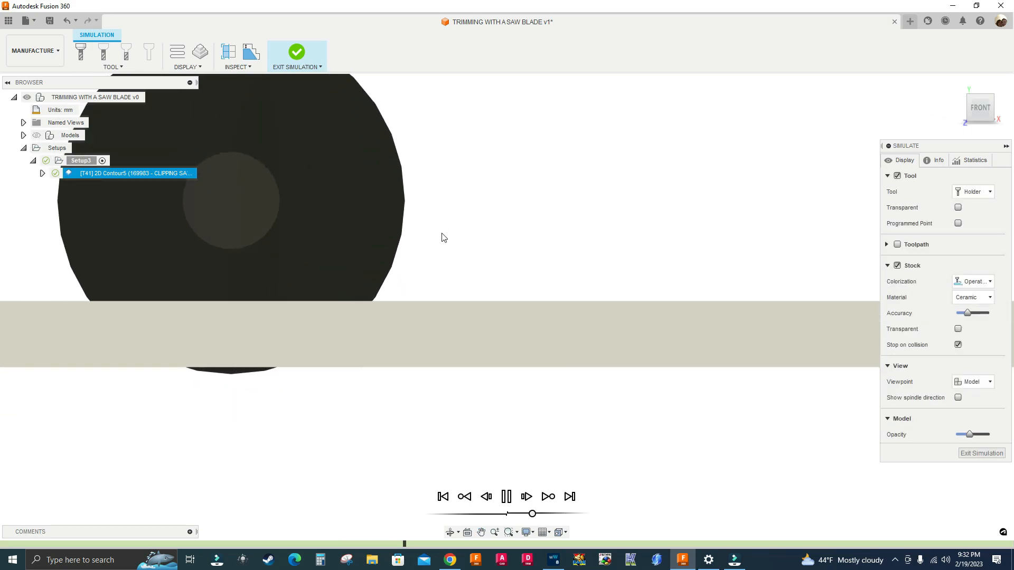
middle_click_drag(519, 230, 480, 231)
middle_click_drag(465, 378, 351, 344)
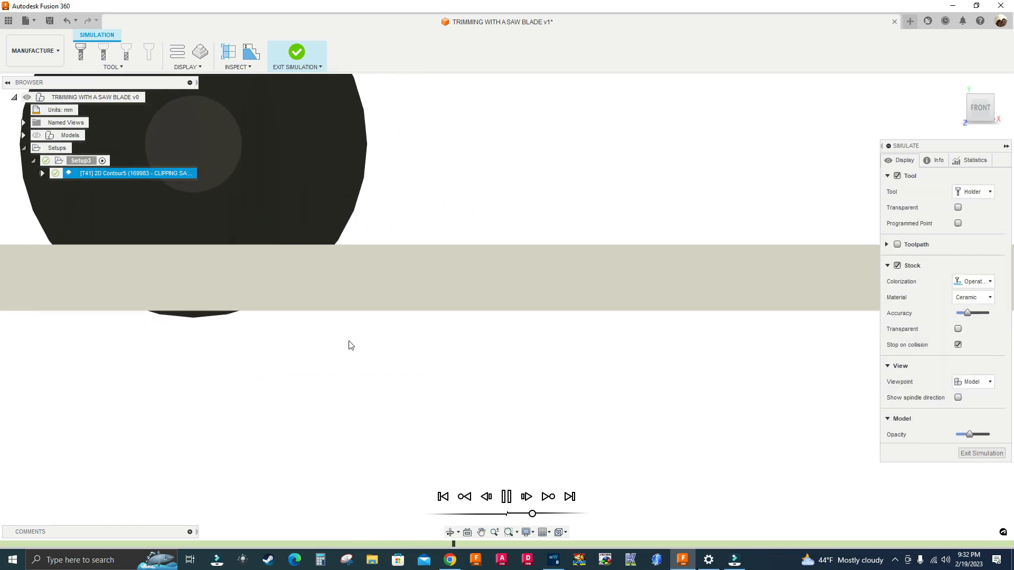
scroll(439, 351, "down", 1)
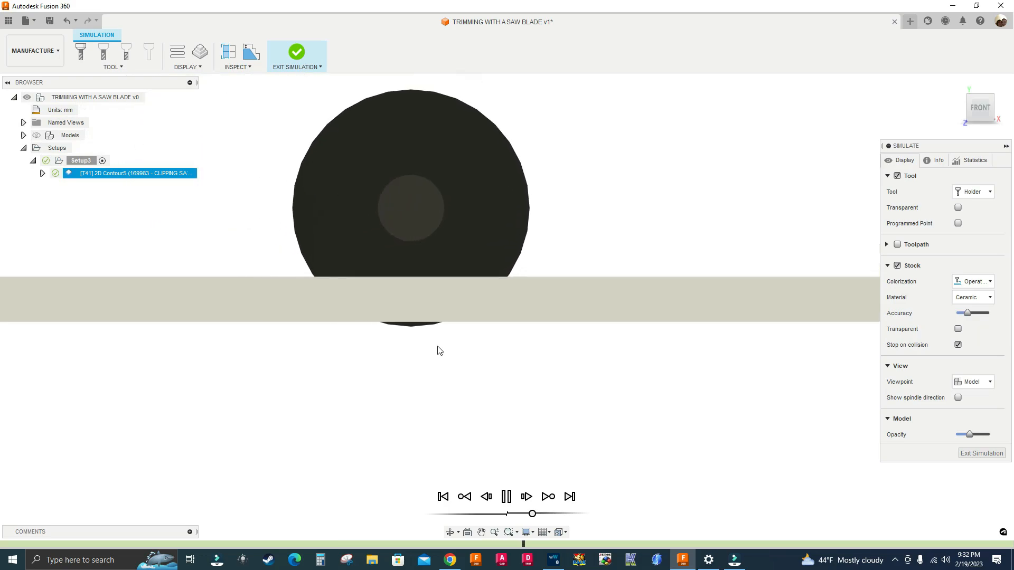
scroll(438, 351, "down", 1)
scroll(438, 350, "down", 1)
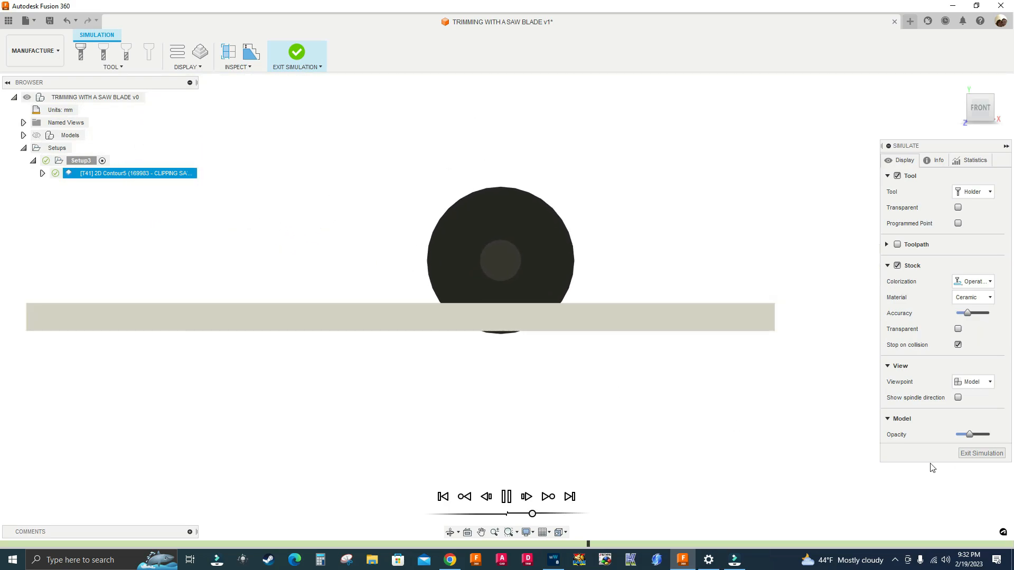
left_click(982, 453)
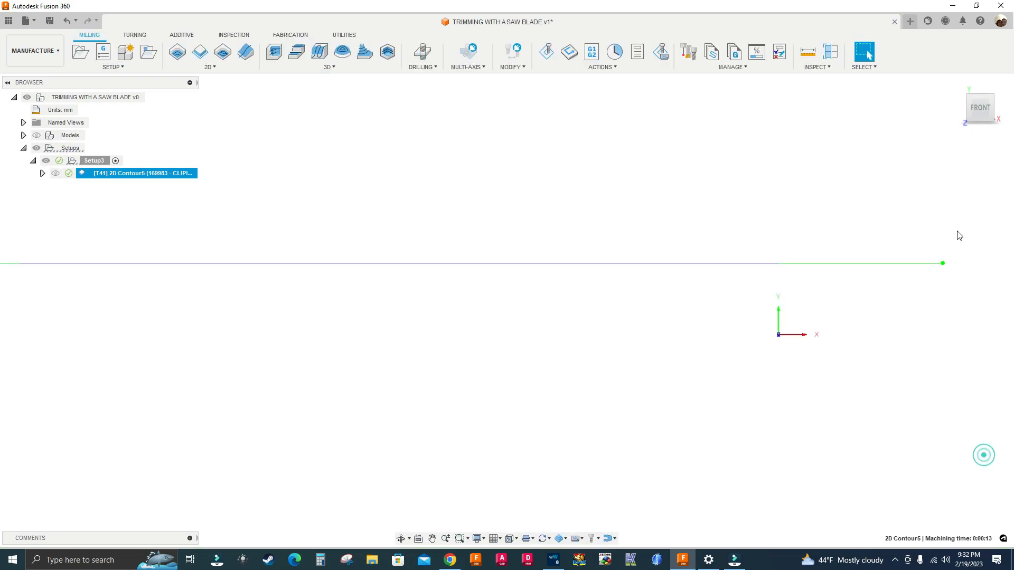
- Show the models again and inspect the board's front corner beside the toolpath in an isometric view
left_click(37, 135)
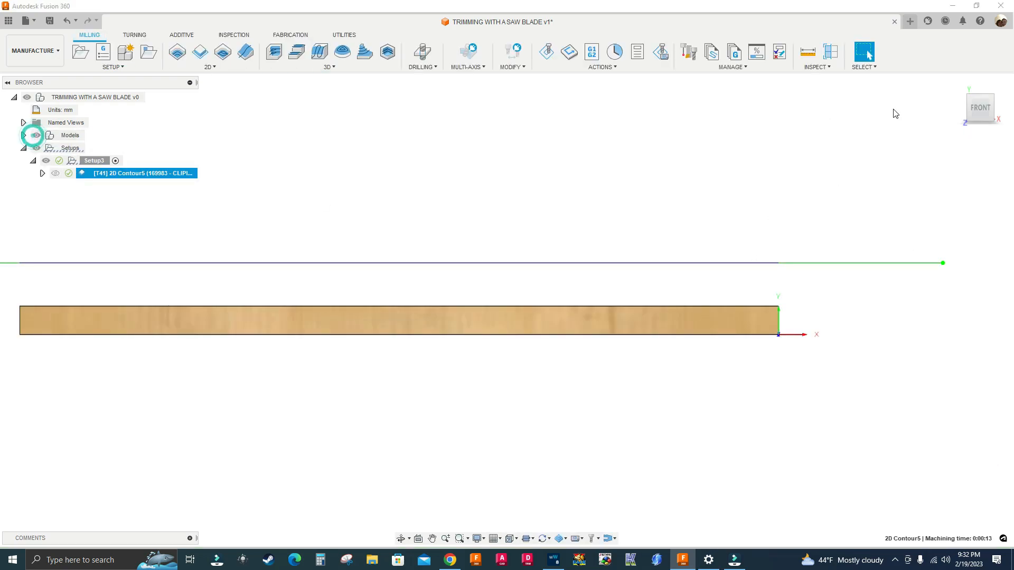
left_click(957, 84)
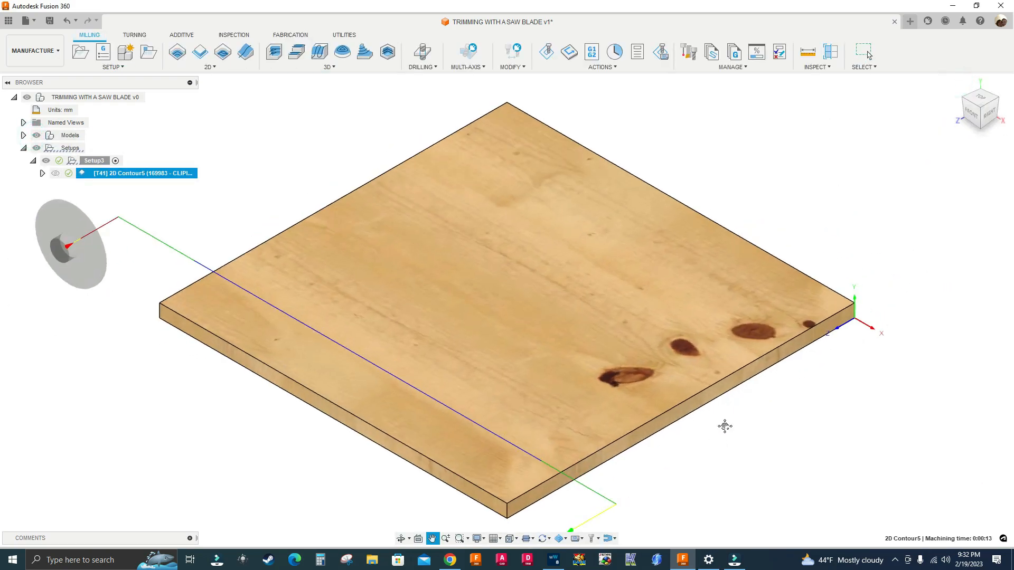
scroll(687, 425, "up", 3)
scroll(587, 429, "up", 2)
scroll(539, 401, "up", 2)
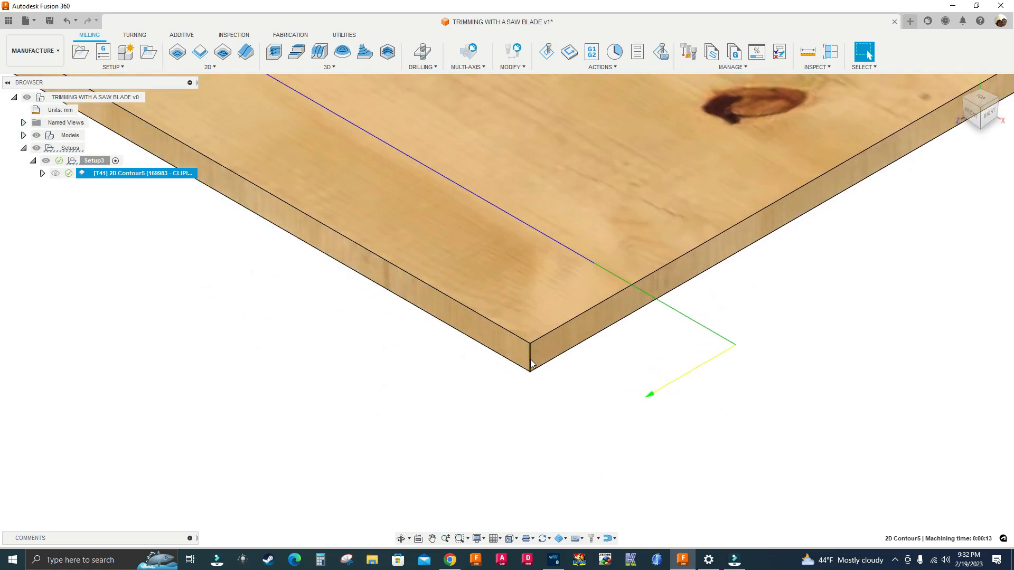
left_click(532, 363)
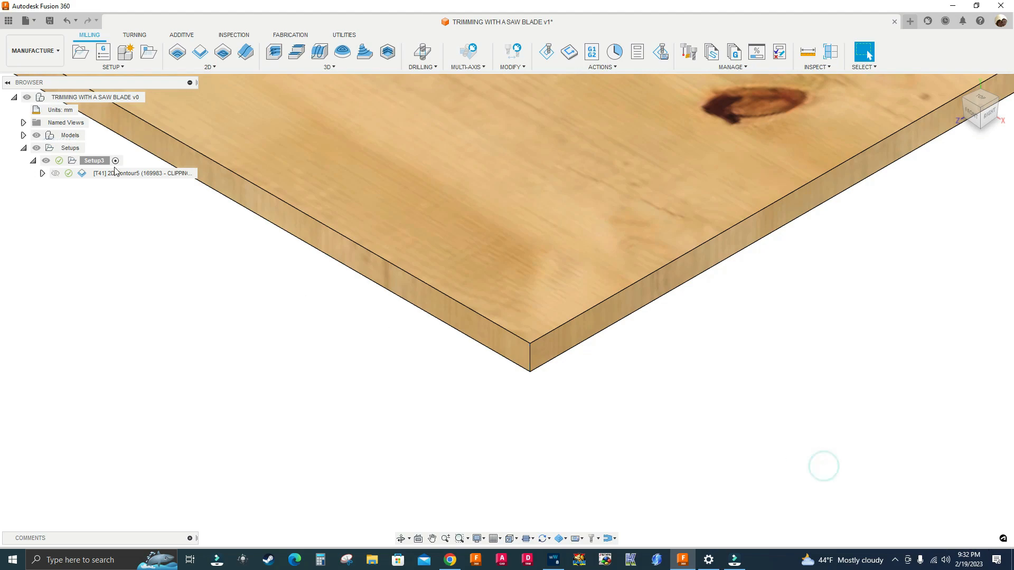
- Review the stock offsets and dimensions in Setup3 and close the settings without changing them
right_click(95, 161)
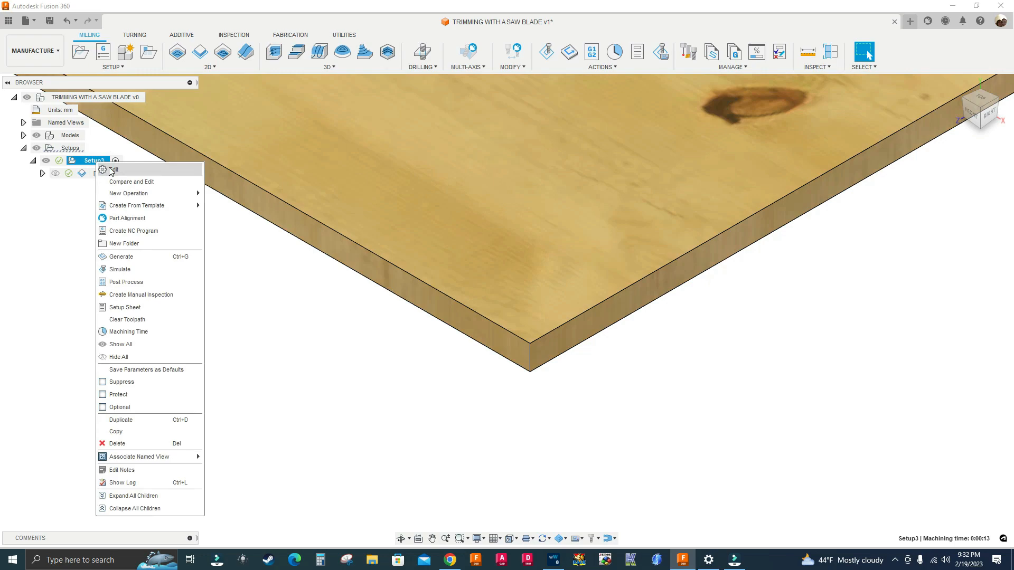
left_click(111, 170)
left_click(932, 160)
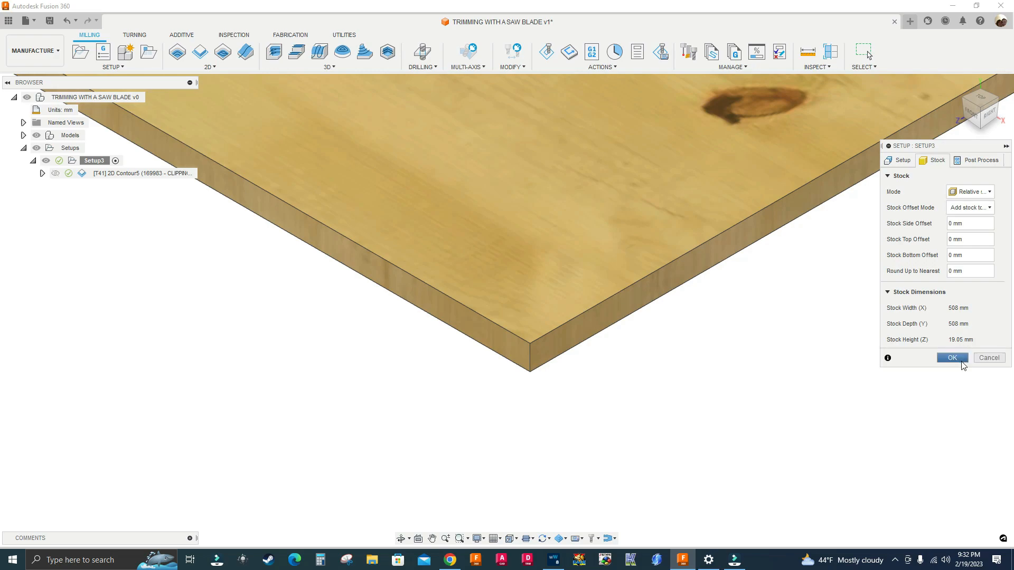
left_click(988, 358)
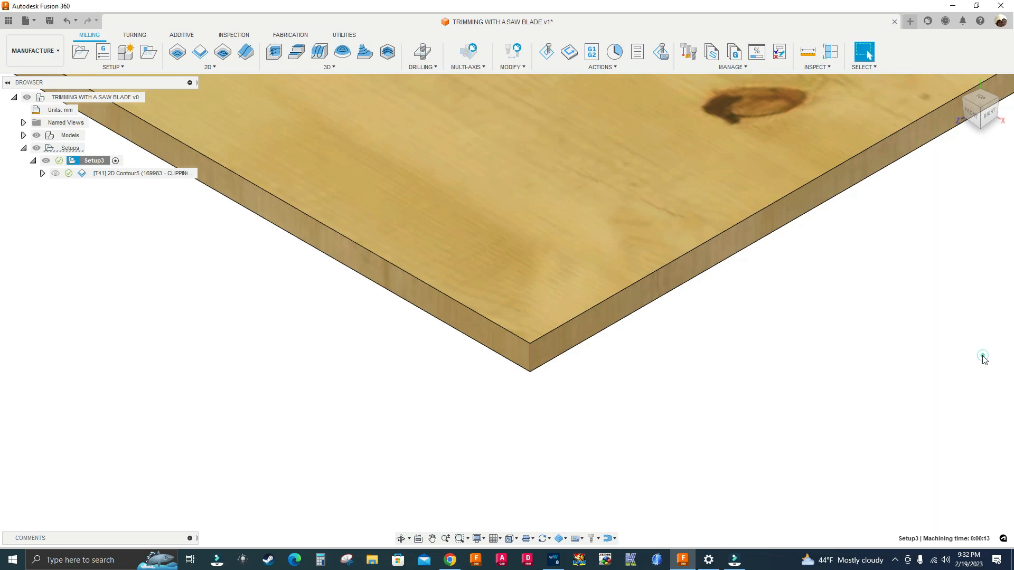
- Review the saw blade toolpath over the whole board and duplicate the 2D Contour operation in Setup3
scroll(317, 346, "up", 3)
middle_click_drag(614, 364, 716, 403)
scroll(716, 403, "up", 2)
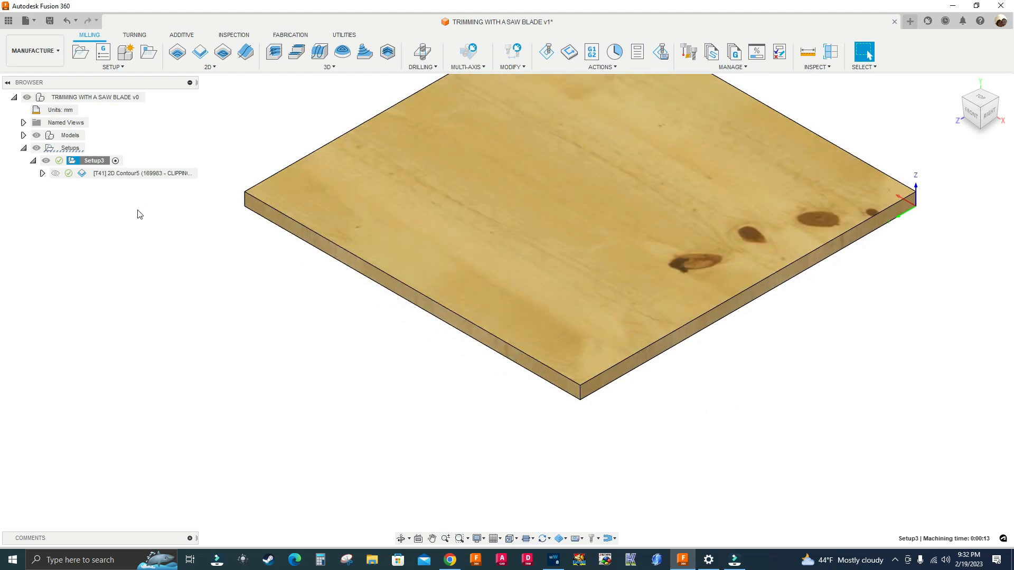
scroll(158, 220, "up", 2)
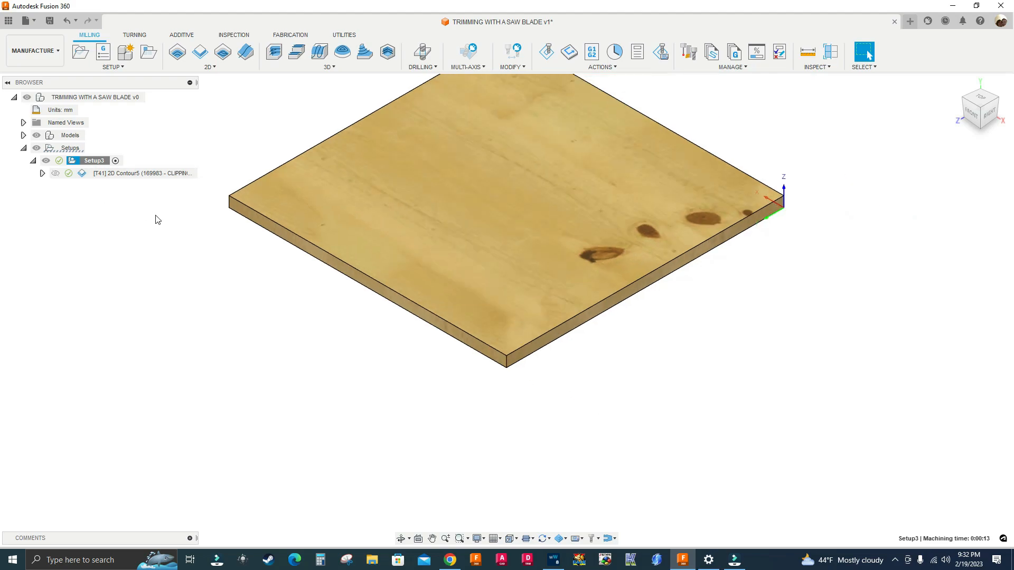
left_click(154, 174)
scroll(200, 199, "up", 1)
middle_click_drag(200, 199, 290, 248)
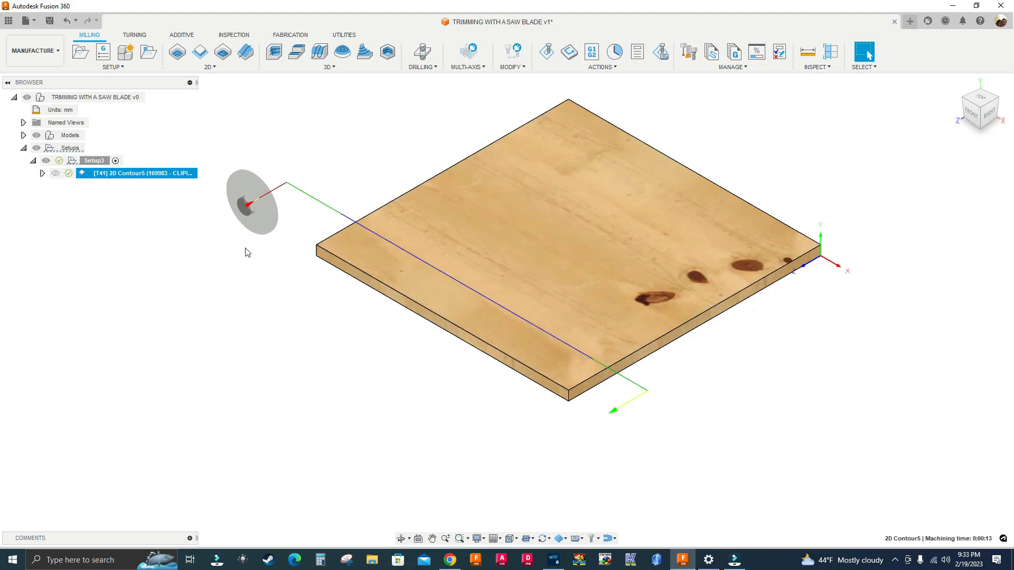
middle_click_drag(232, 254, 236, 268)
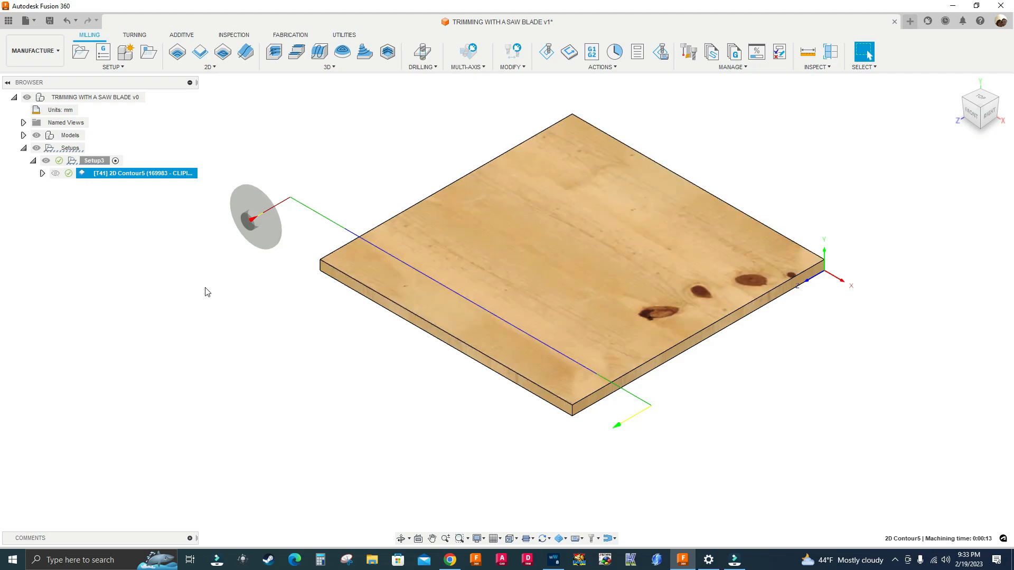
right_click(145, 174)
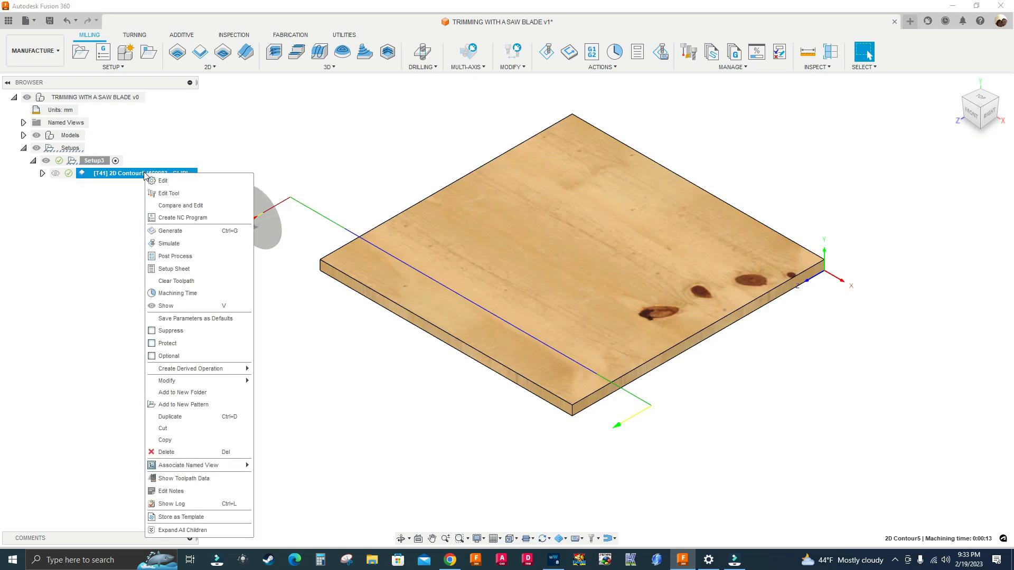
left_click(170, 418)
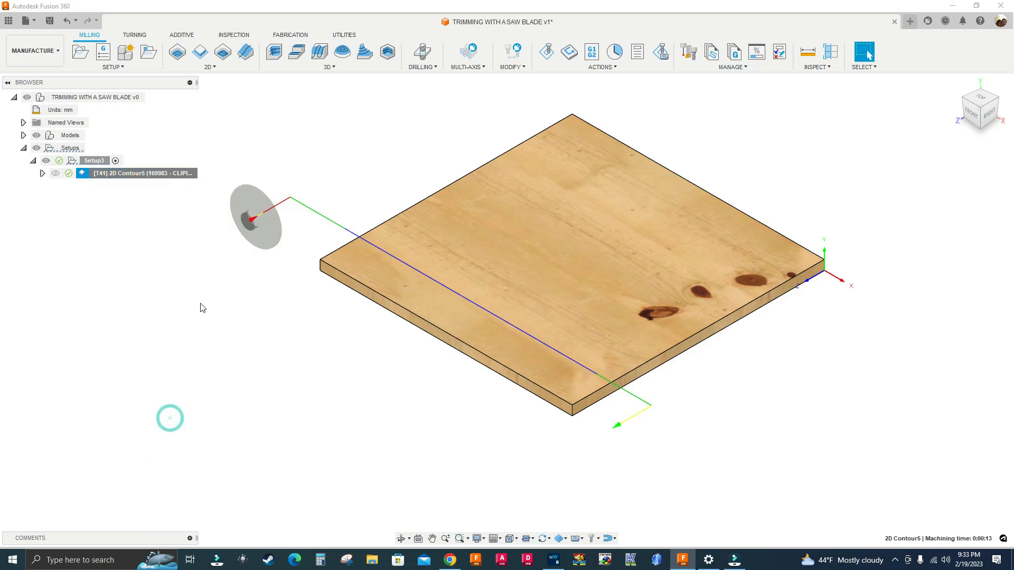
- Open the duplicated 2D Contour operation for editing and clear the contour chain carried over from the original
left_click(136, 188)
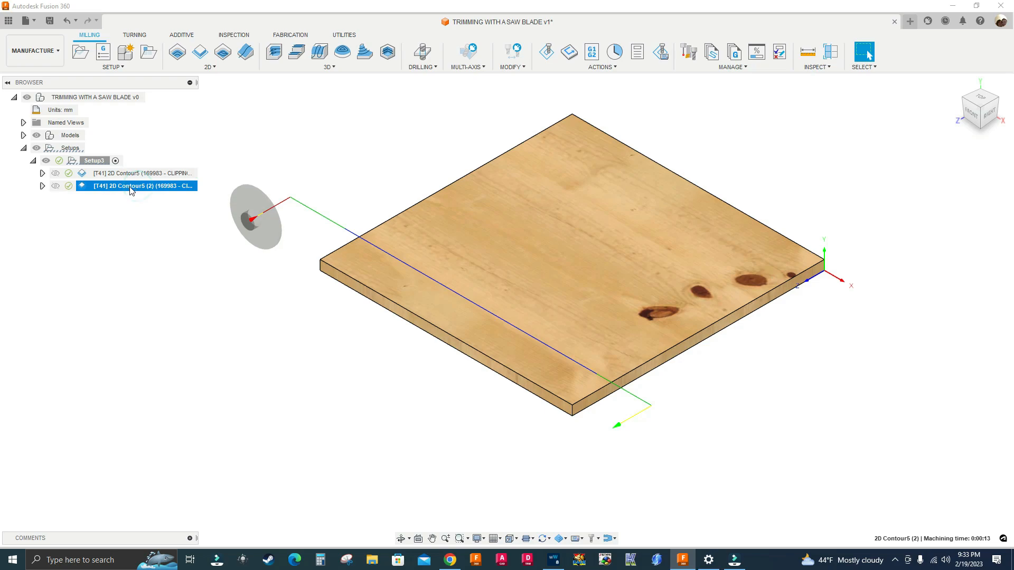
right_click(131, 191)
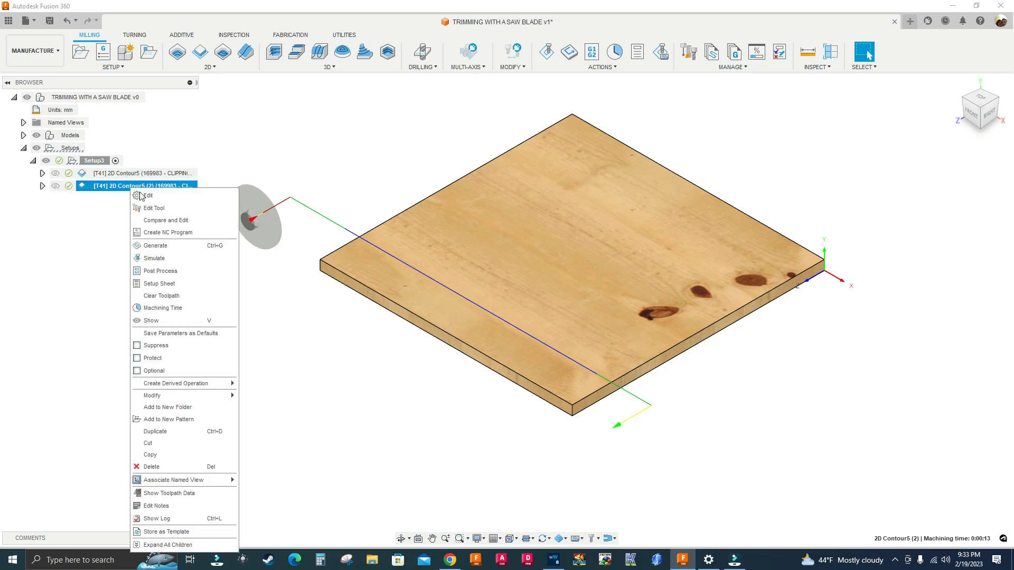
left_click(143, 198)
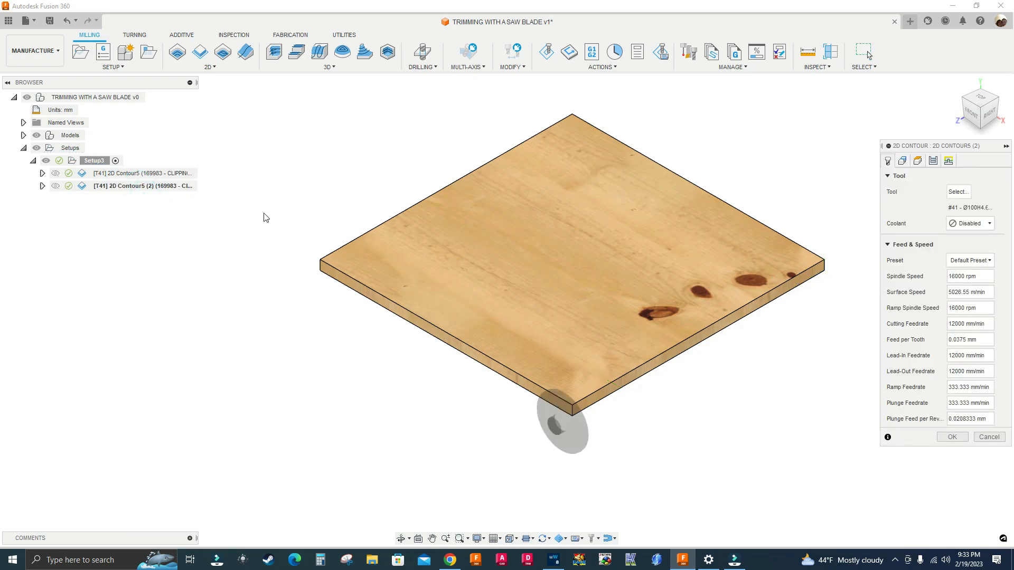
middle_click_drag(258, 200, 800, 171, "shift")
left_click(902, 160)
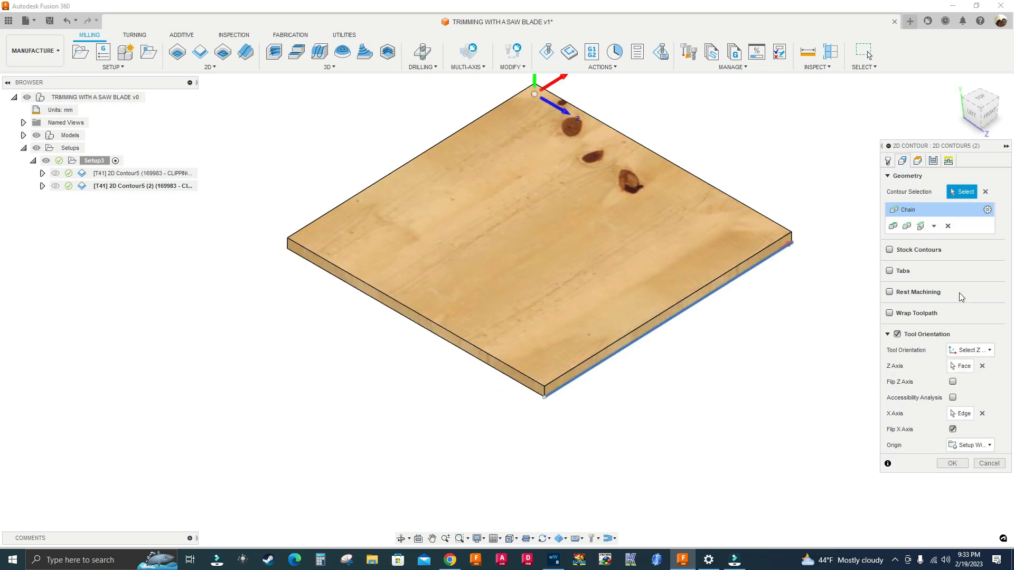
left_click(985, 192)
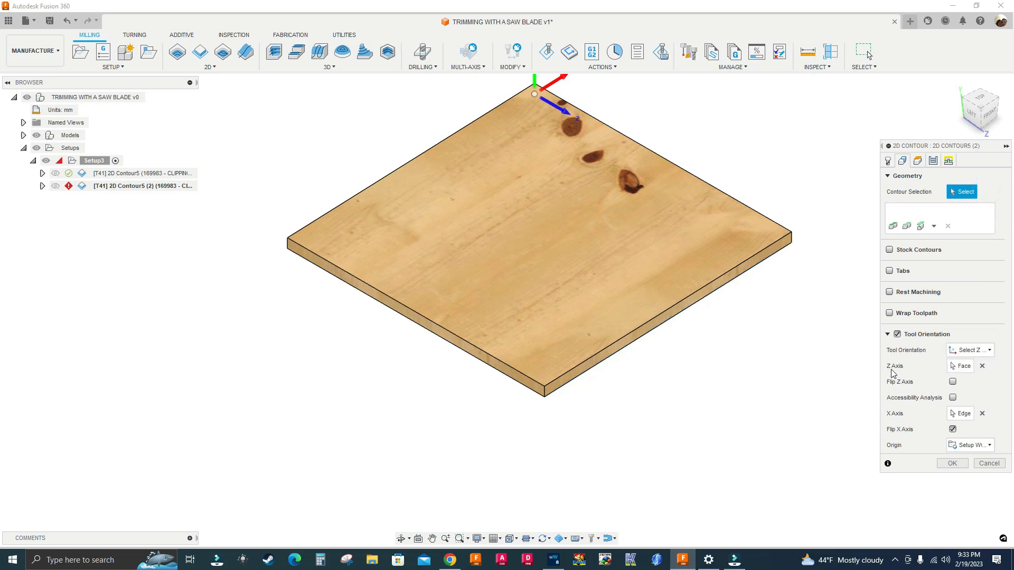
- Redefine the tool orientation with the board's left side face as Z axis and the opposite parallel top edge as X axis
left_click(983, 366)
scroll(504, 391, "up", 5)
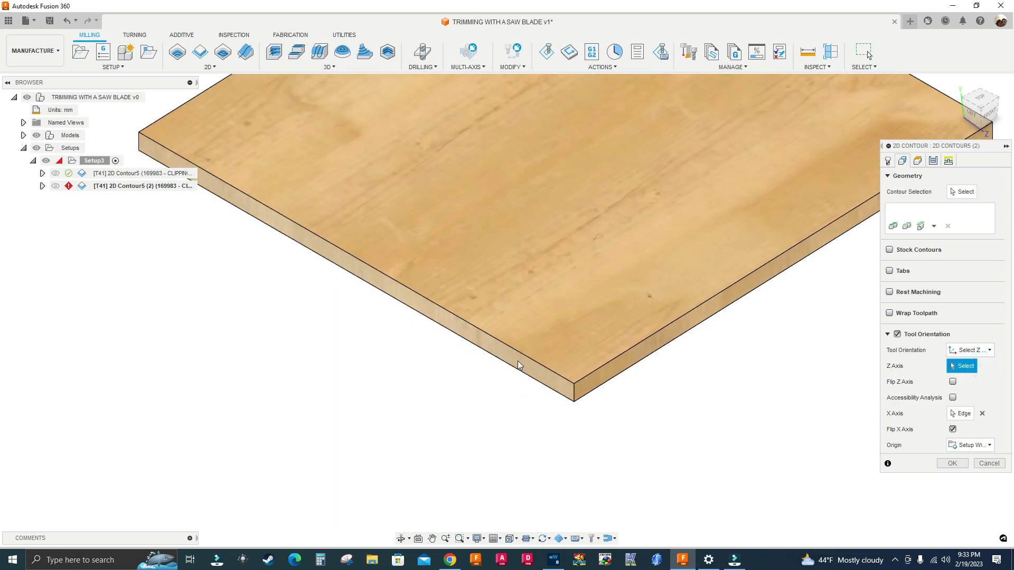
left_click(517, 365)
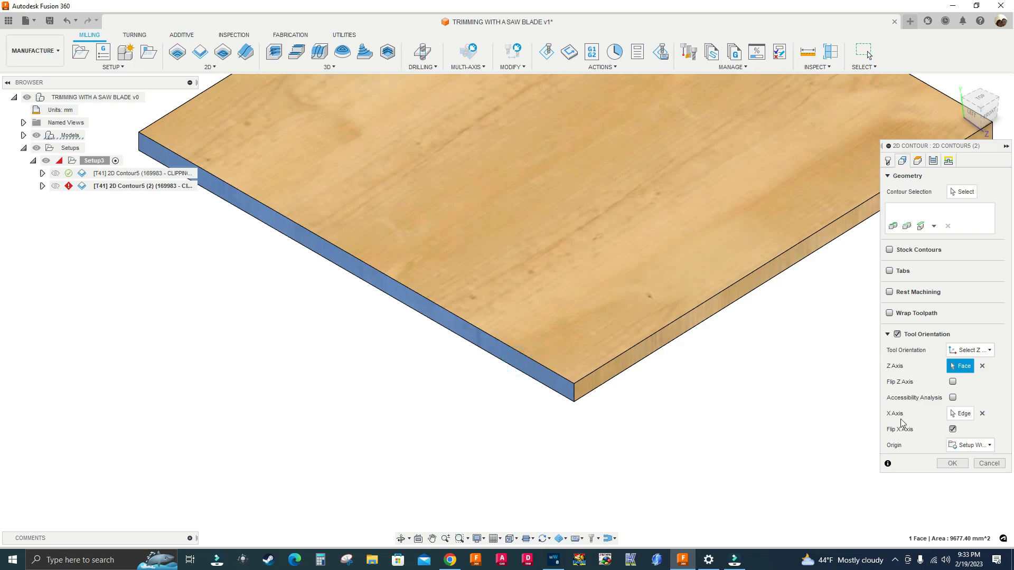
left_click(982, 414)
scroll(724, 408, "down", 5)
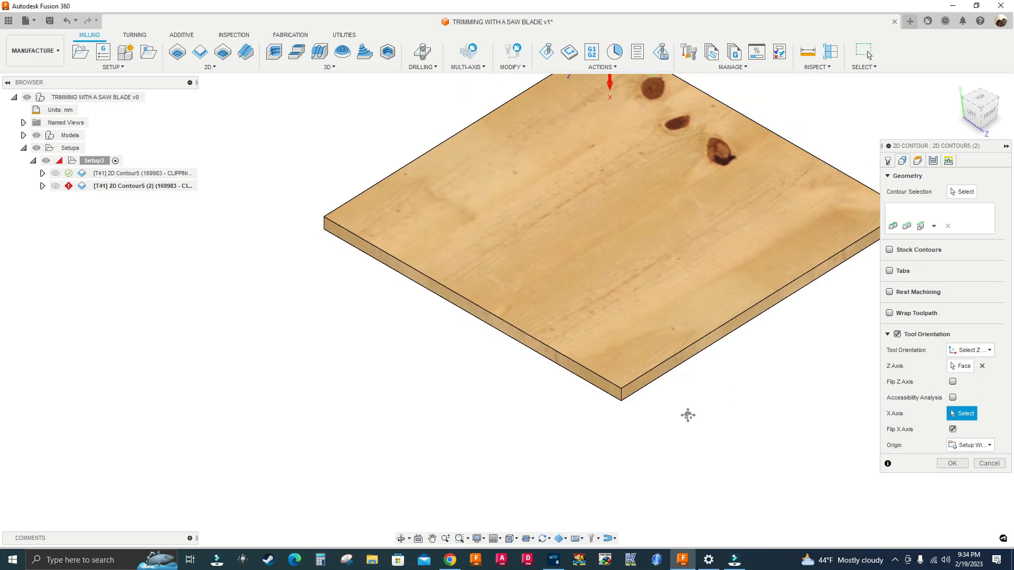
scroll(696, 309, "up", 4)
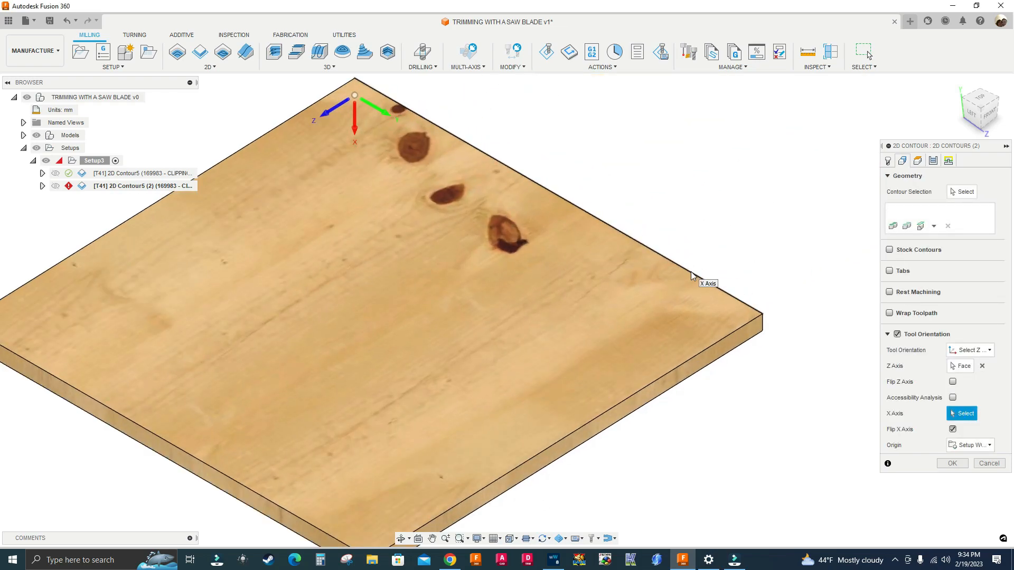
left_click(691, 271)
scroll(763, 236, "down", 1)
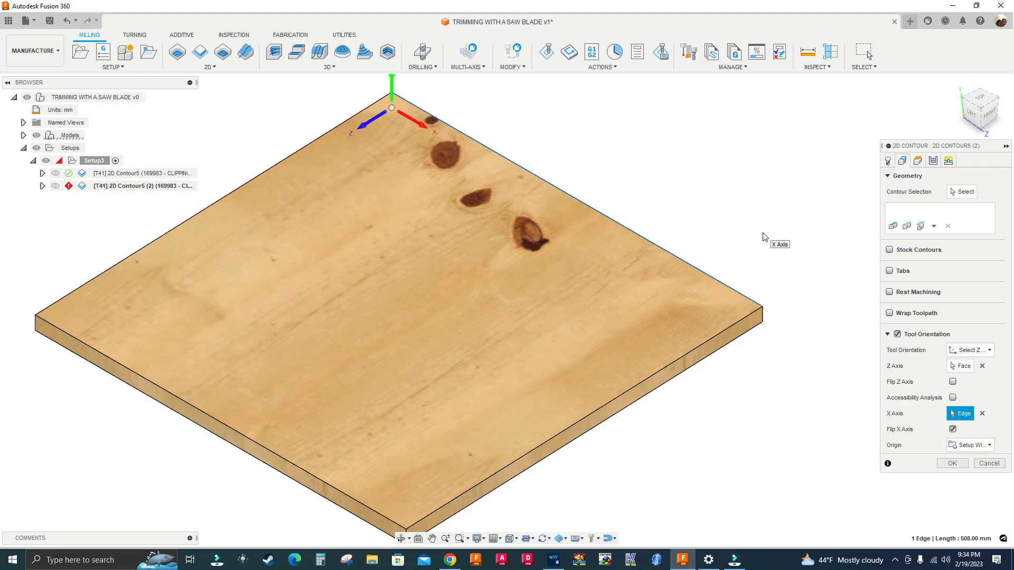
scroll(763, 236, "down", 2)
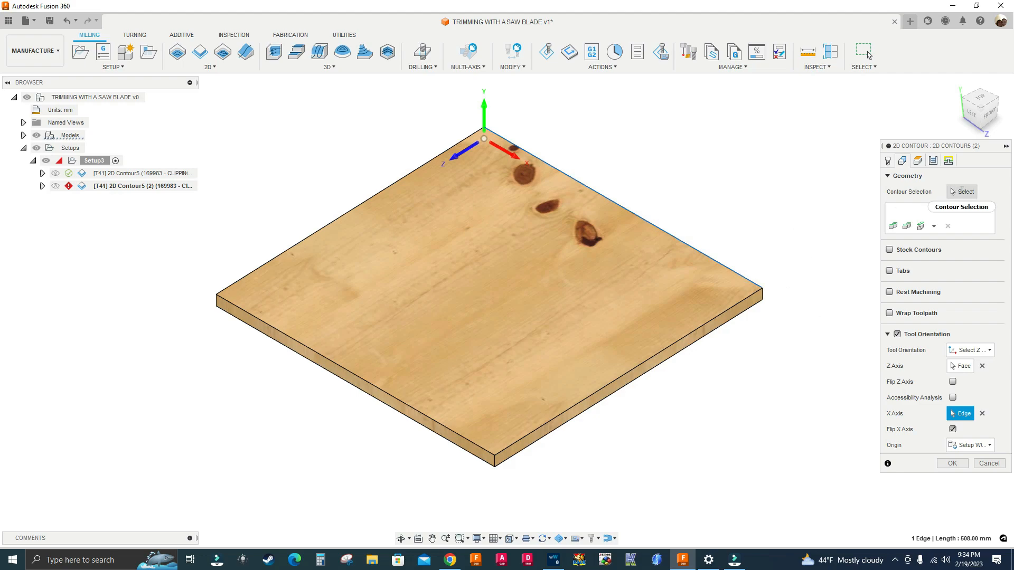
- Select the lower edge of the board's left side as an open chain contour, flip its direction, and apply the edited operation
left_click(933, 226)
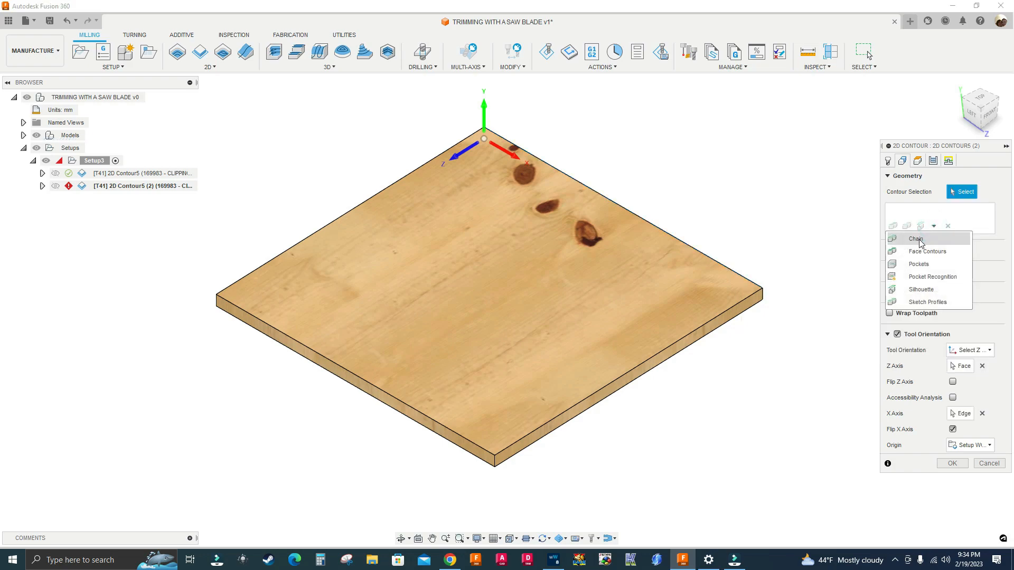
left_click(918, 240)
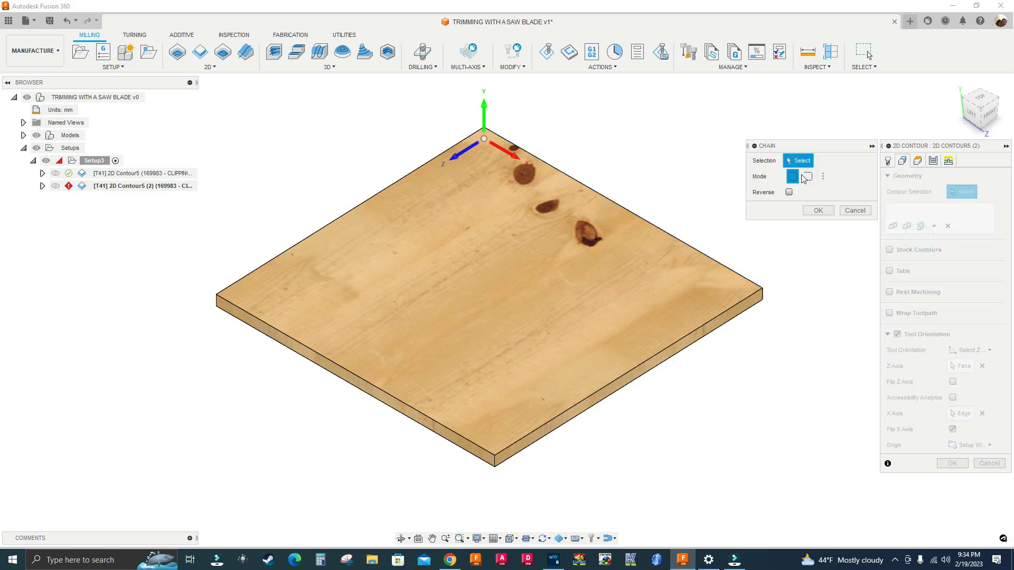
left_click(804, 178)
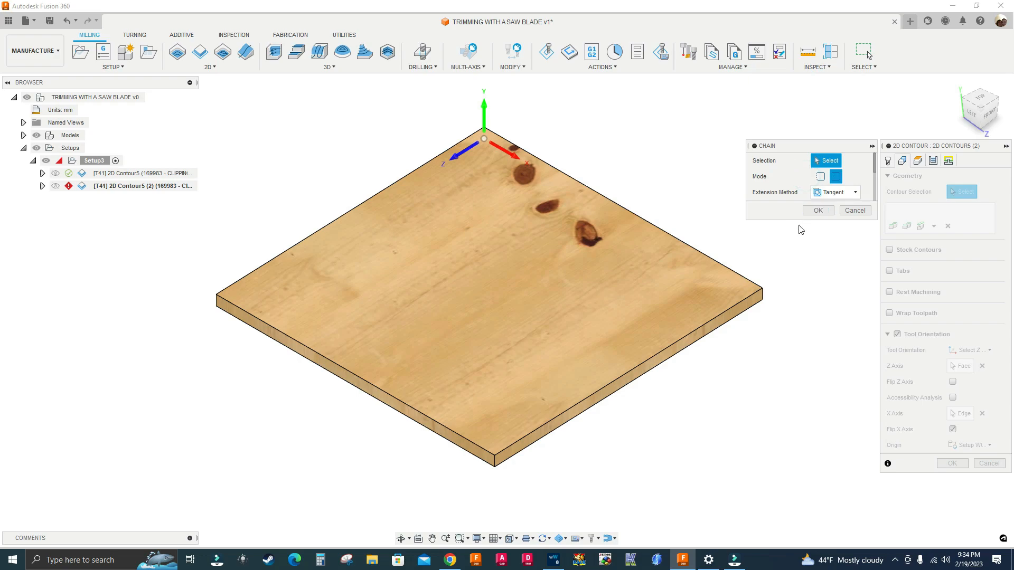
scroll(432, 411, "up", 4)
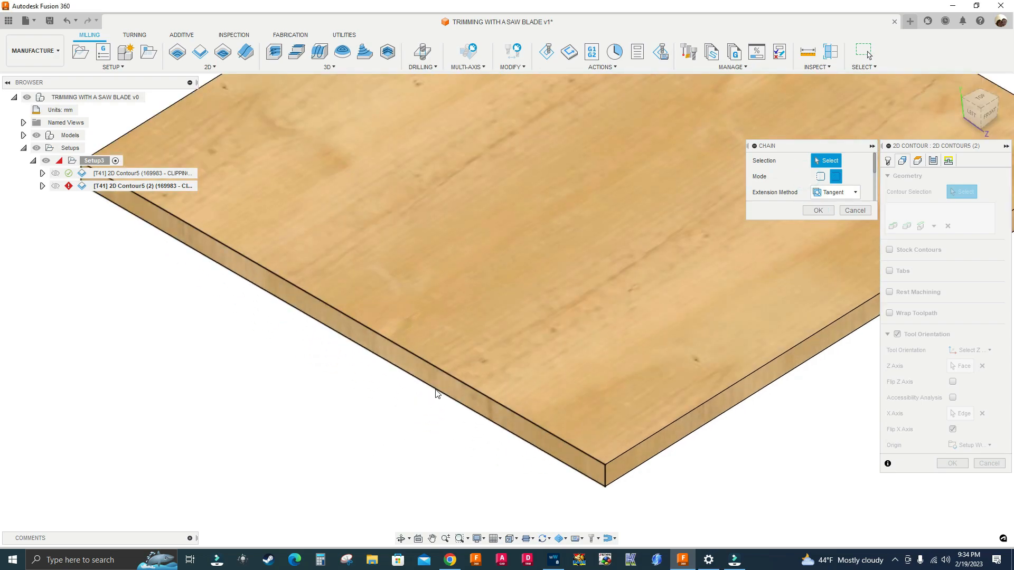
left_click(436, 392)
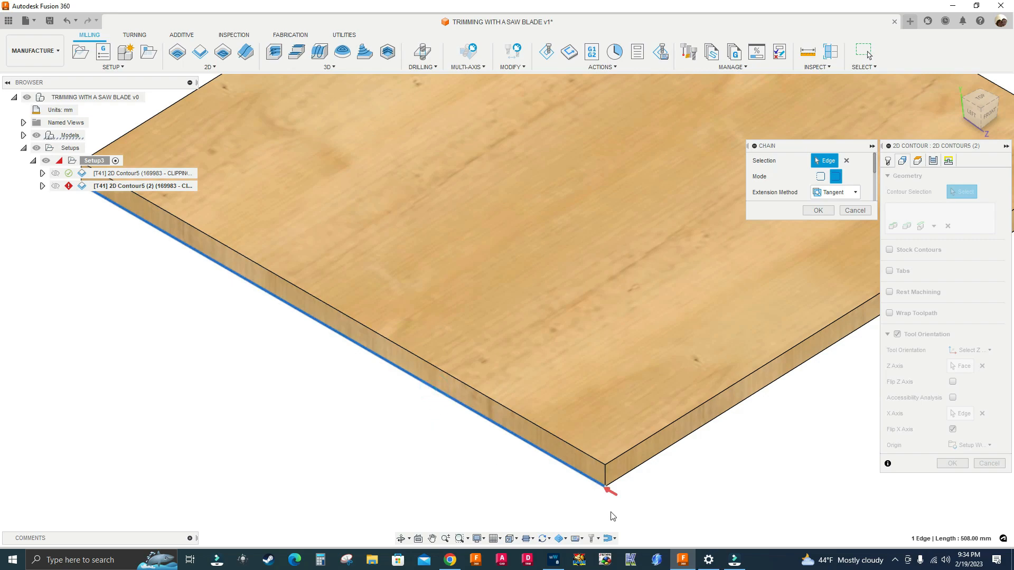
left_click(612, 493)
scroll(584, 478, "down", 3)
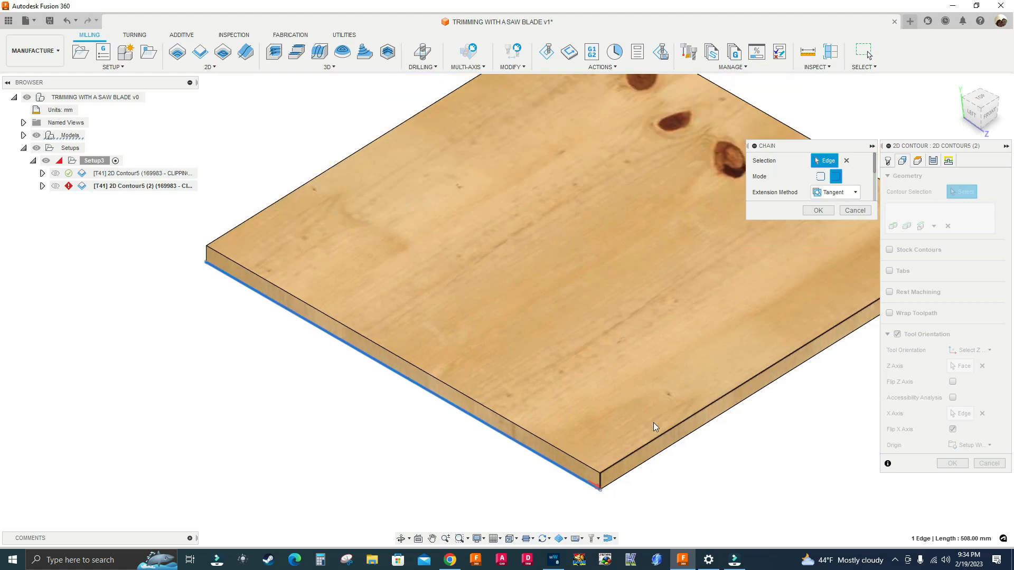
left_click(816, 211)
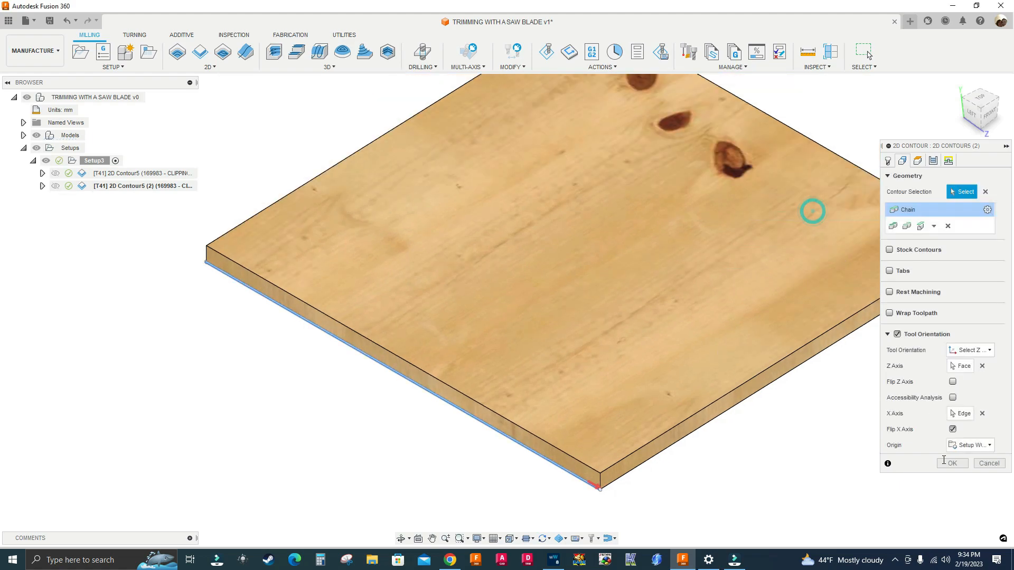
left_click(953, 463)
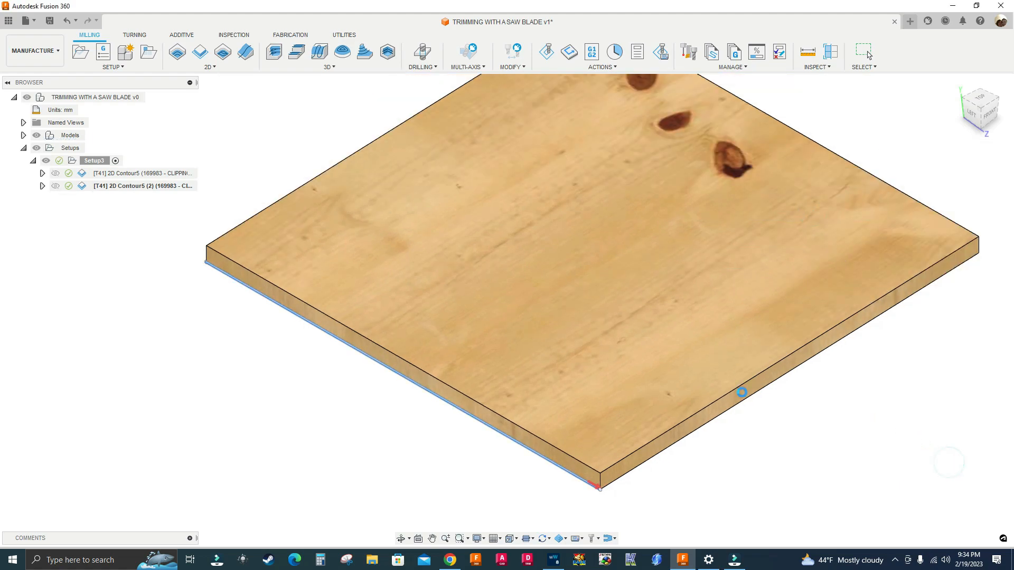
- Simulate both saw cuts of Setup3 with the models hidden, exit the simulation and show the models again
scroll(428, 340, "down", 5)
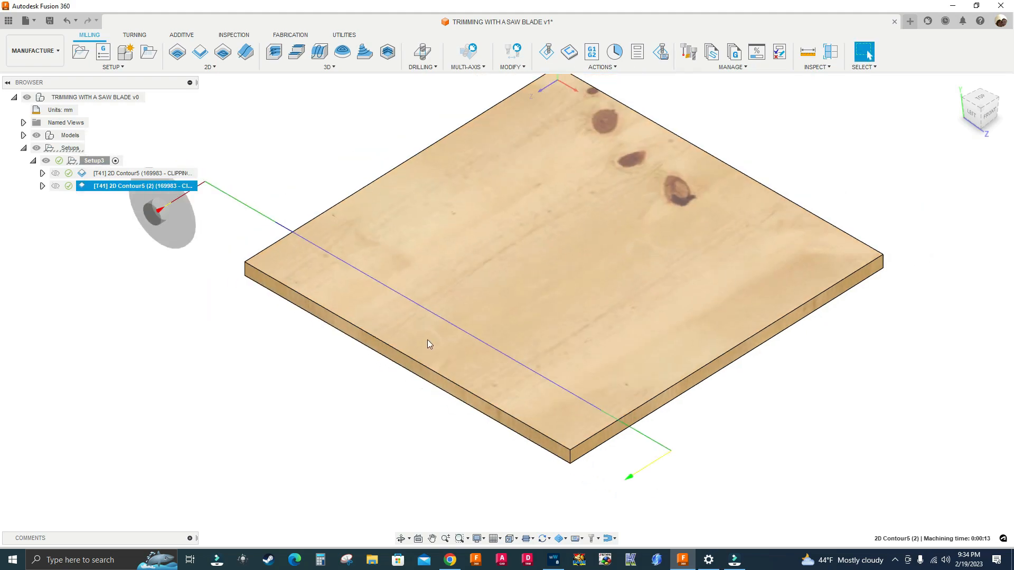
left_click(93, 161)
right_click(94, 165)
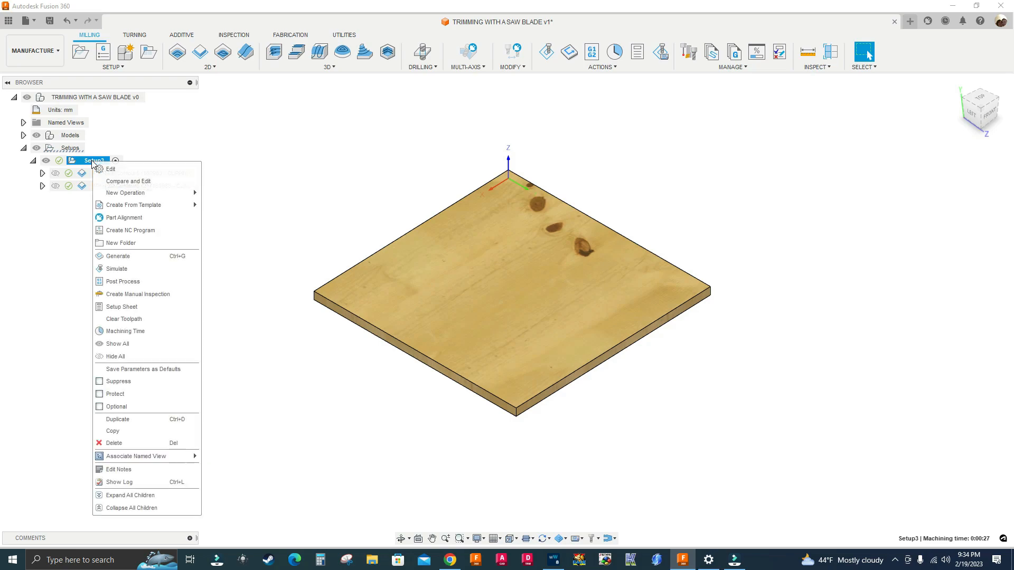
left_click(114, 270)
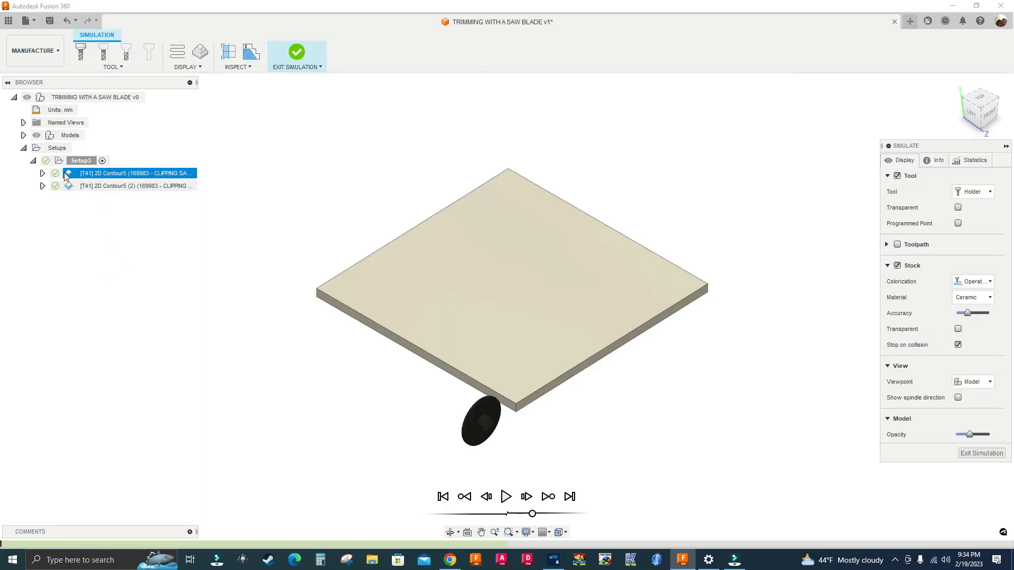
left_click(36, 136)
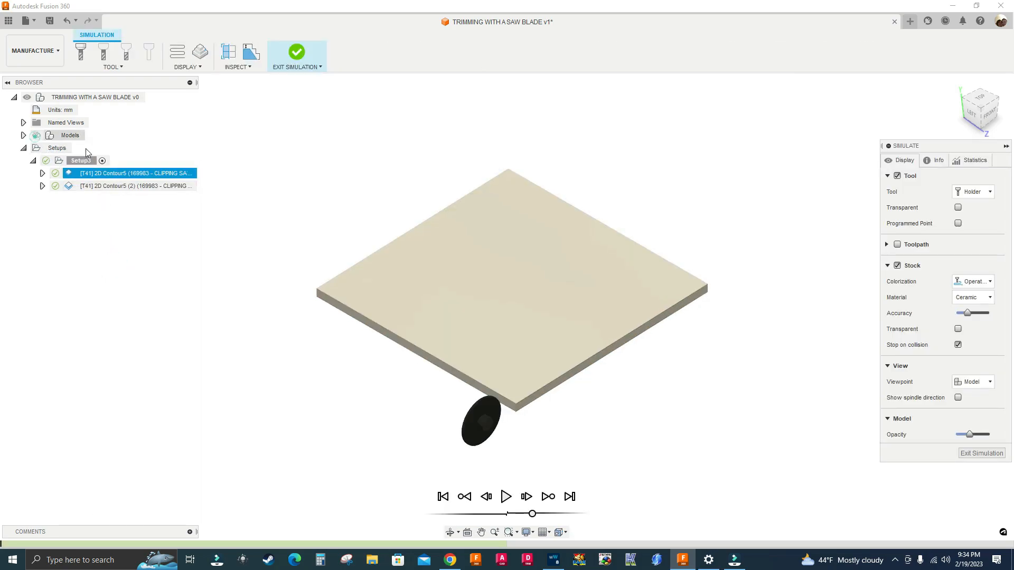
left_click(506, 497)
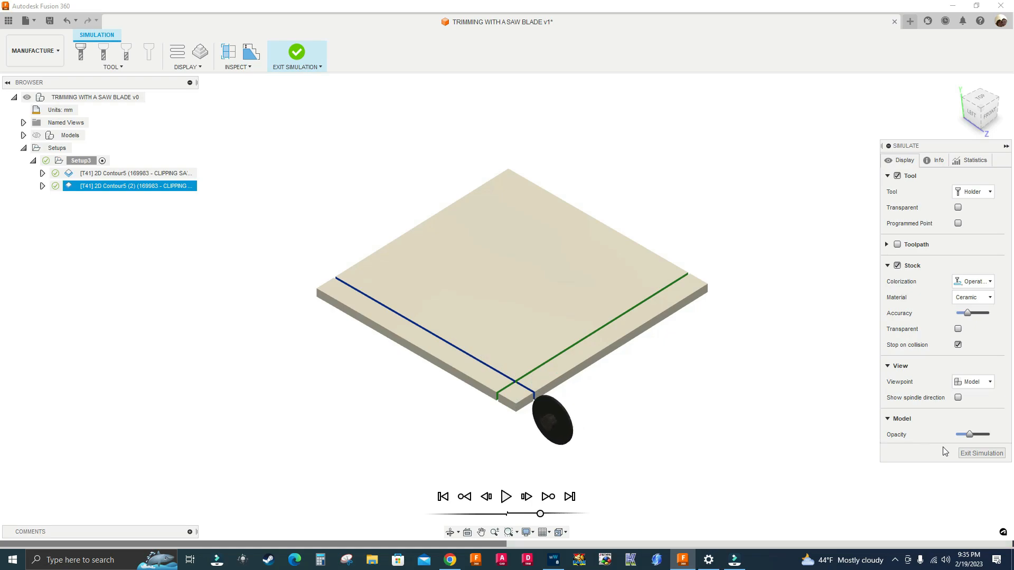
left_click(977, 458)
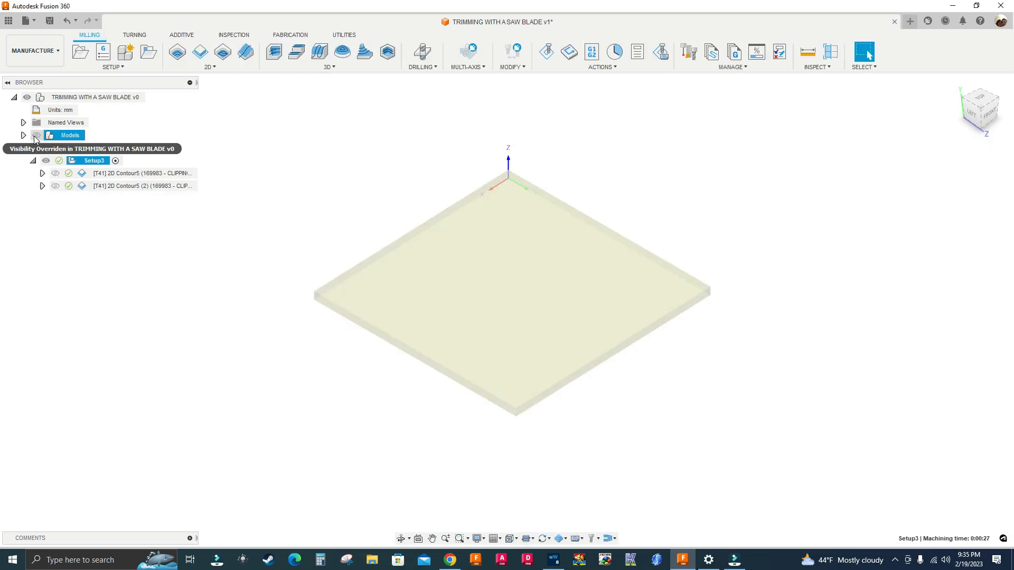
left_click(37, 135)
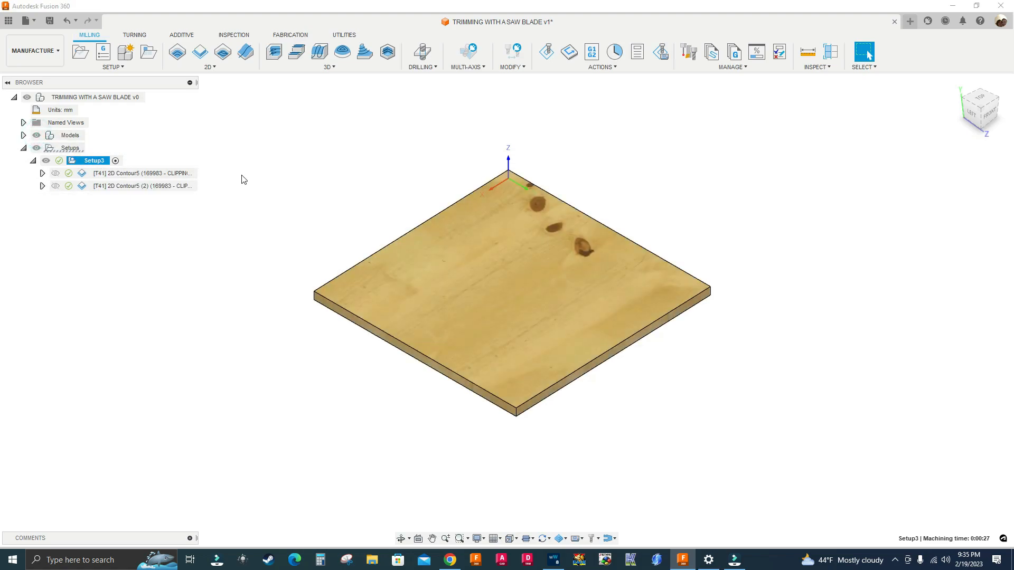
- Select both 2D Contour operations and review the option for storing them as a template
left_click(134, 175)
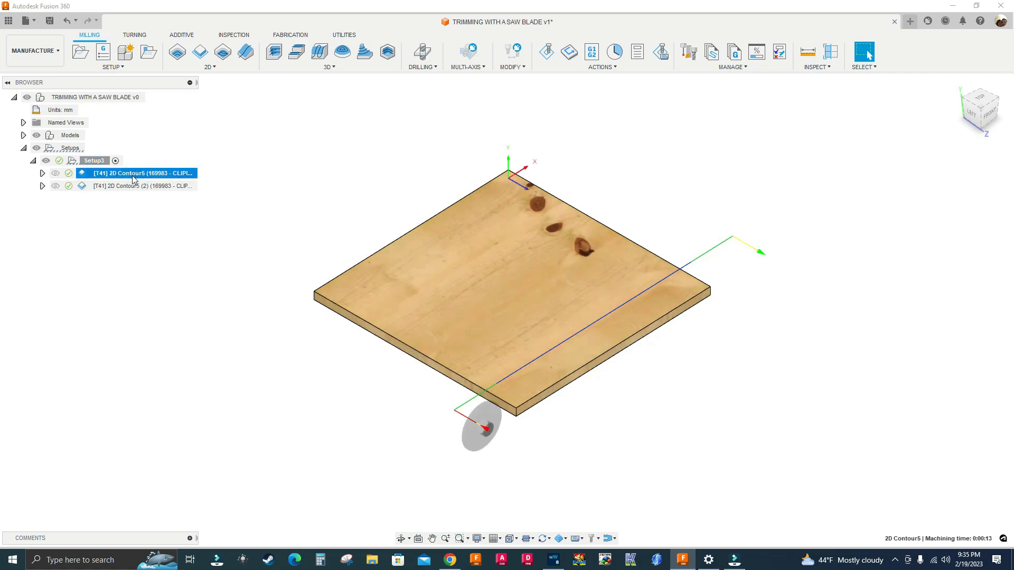
left_click(133, 188, "shift")
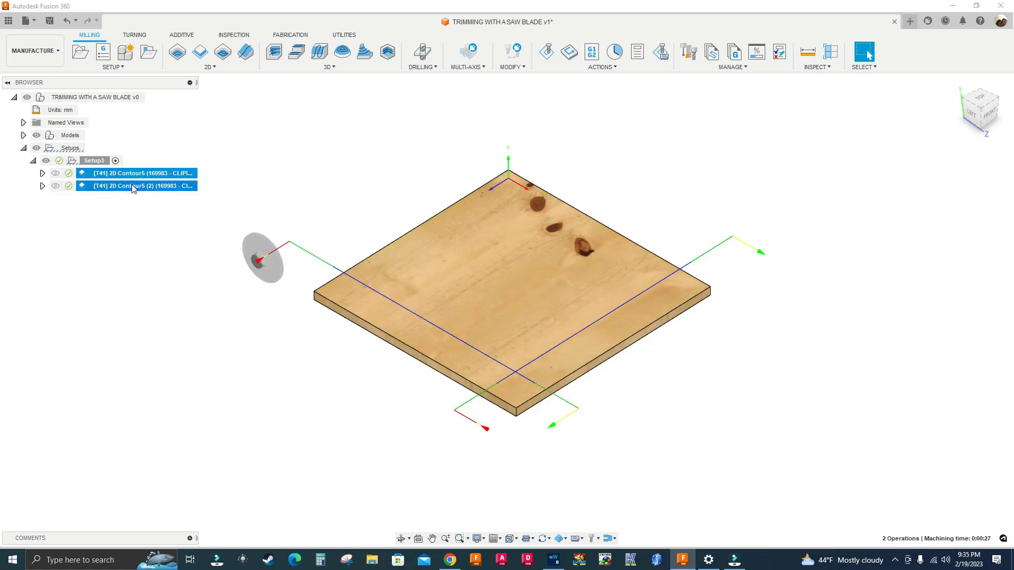
right_click(133, 189)
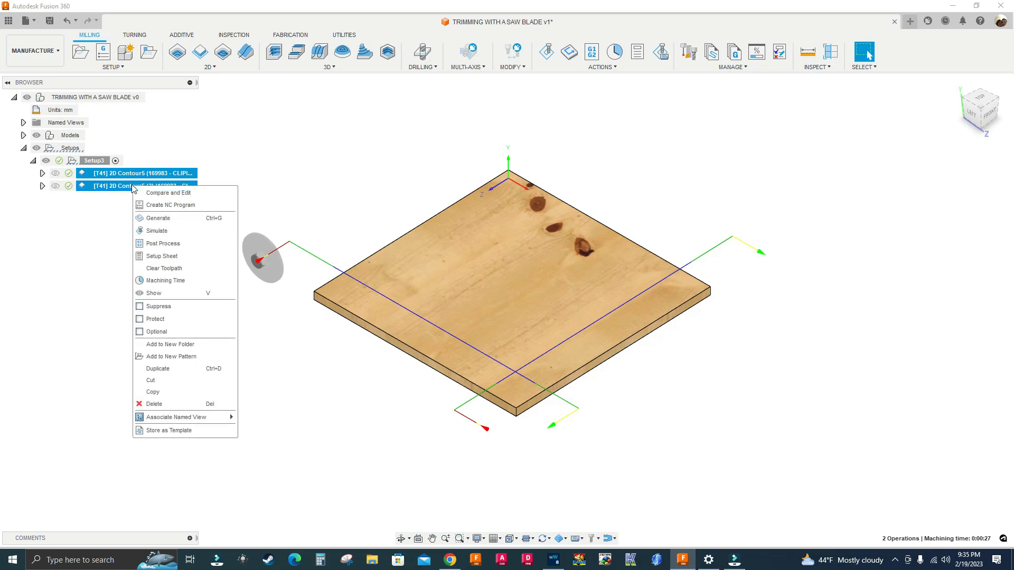
left_click(166, 430)
left_click(163, 175)
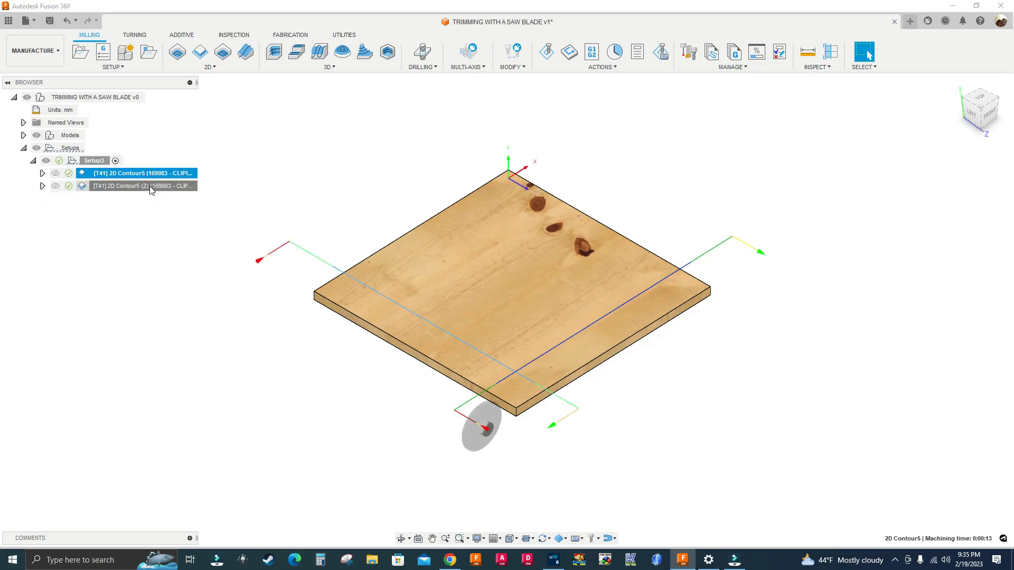
left_click(150, 189, "ctrl")
right_click(152, 190)
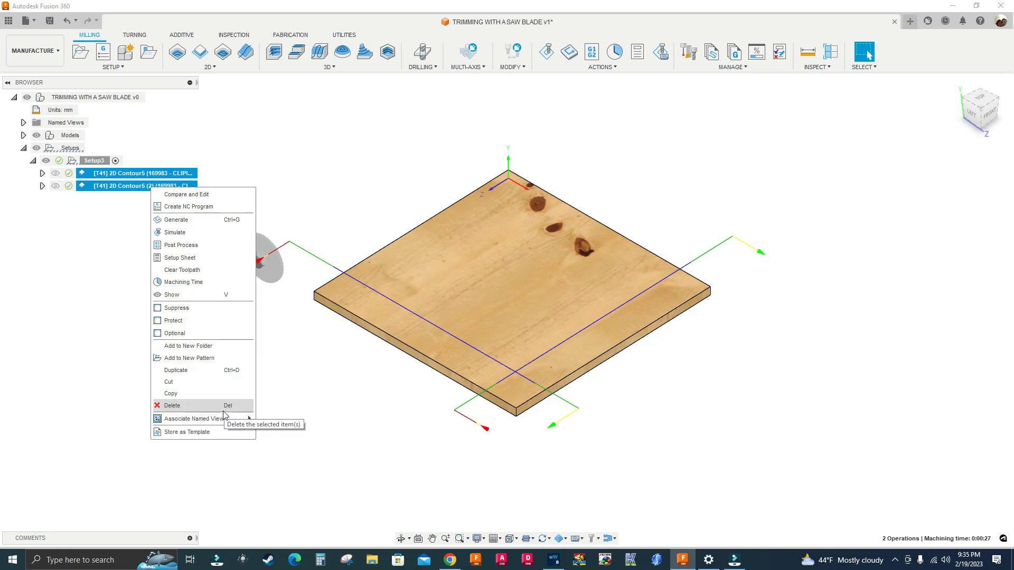
left_click(343, 196)
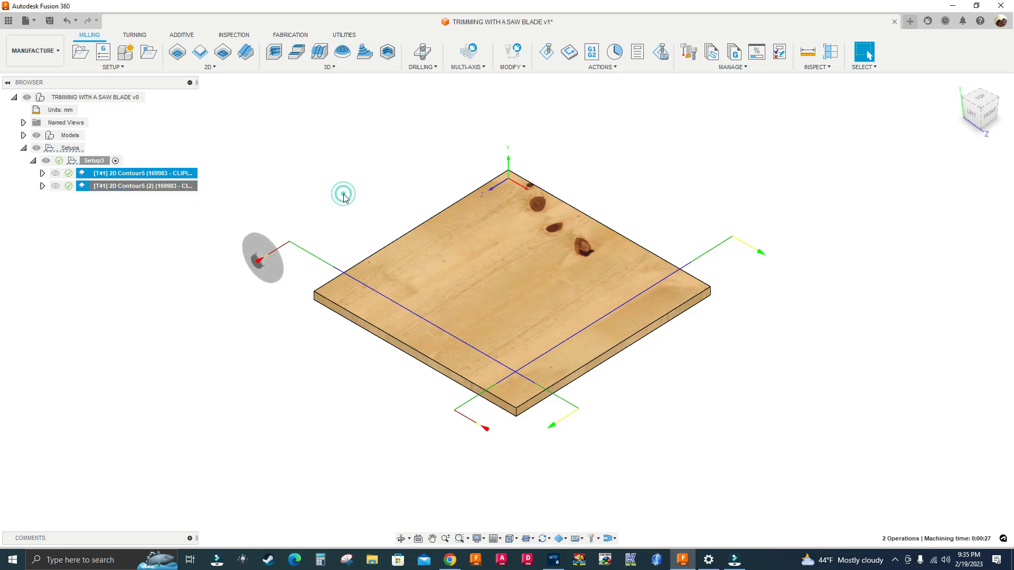
- Post process Setup3 with the woodWOP post as program SAW_TRIMMING with the comment TRIMMING IN X AND Y
left_click(85, 160)
right_click(97, 160)
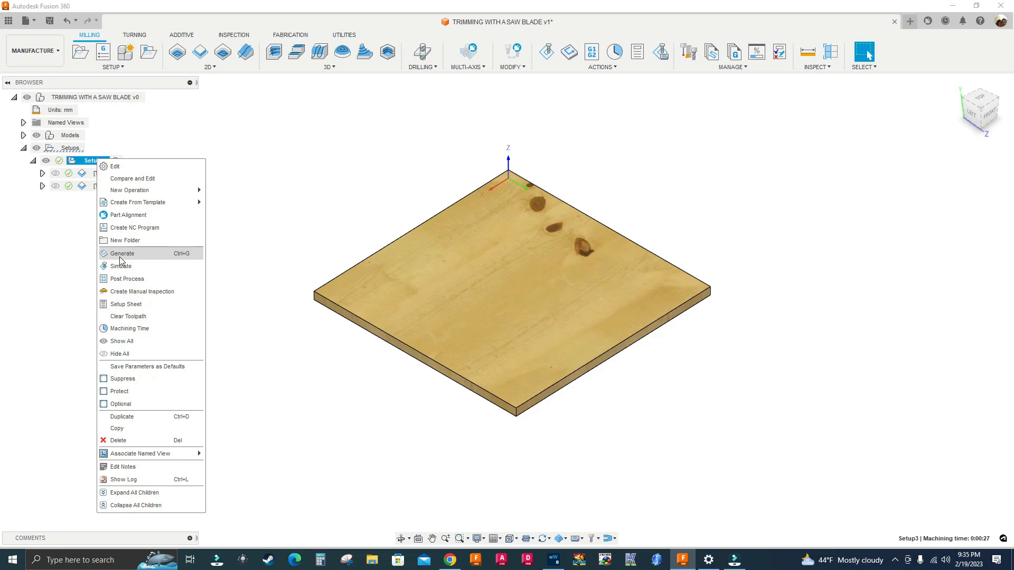
left_click(126, 279)
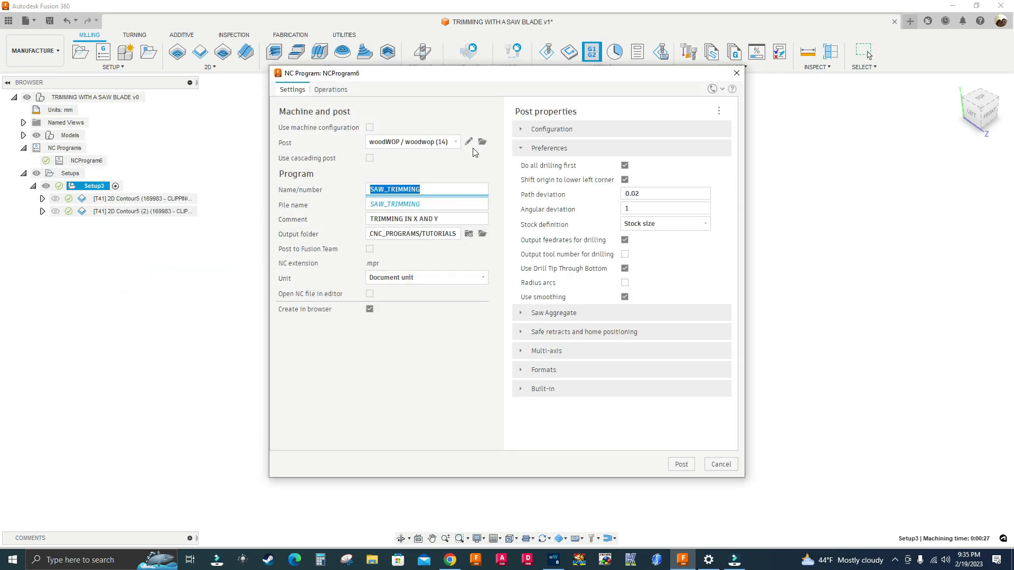
left_click(680, 464)
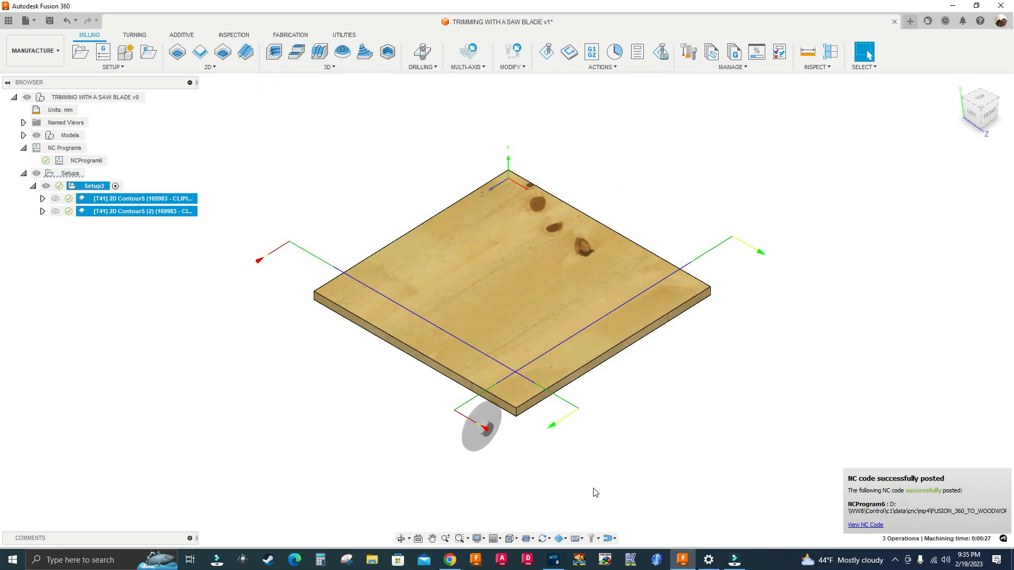
- Switch to woodWOP and open the posted program SAW_TRIMMING.mpr from the TUTORIALS folder
left_click(554, 559)
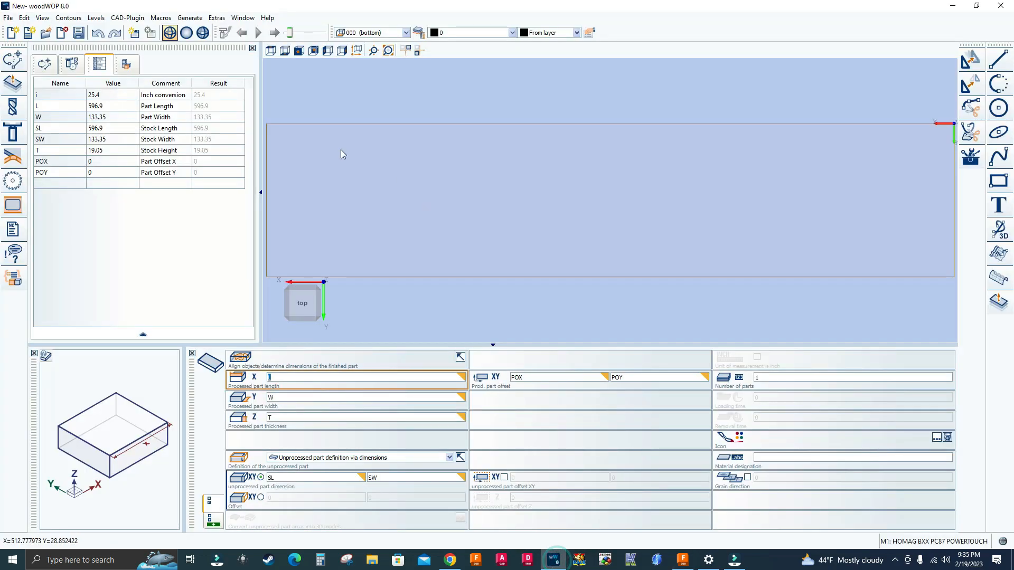
left_click(7, 17)
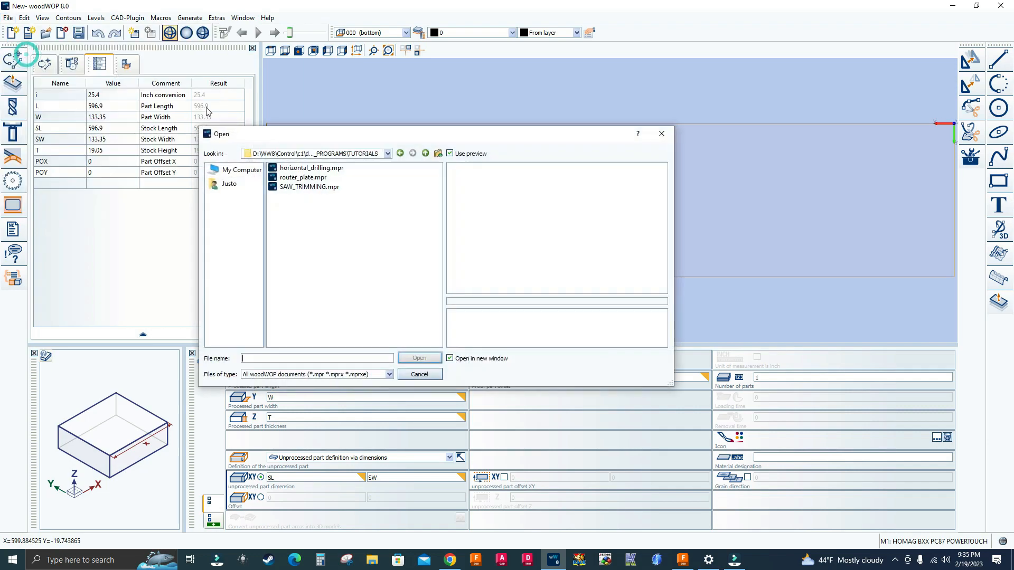
left_click(309, 187)
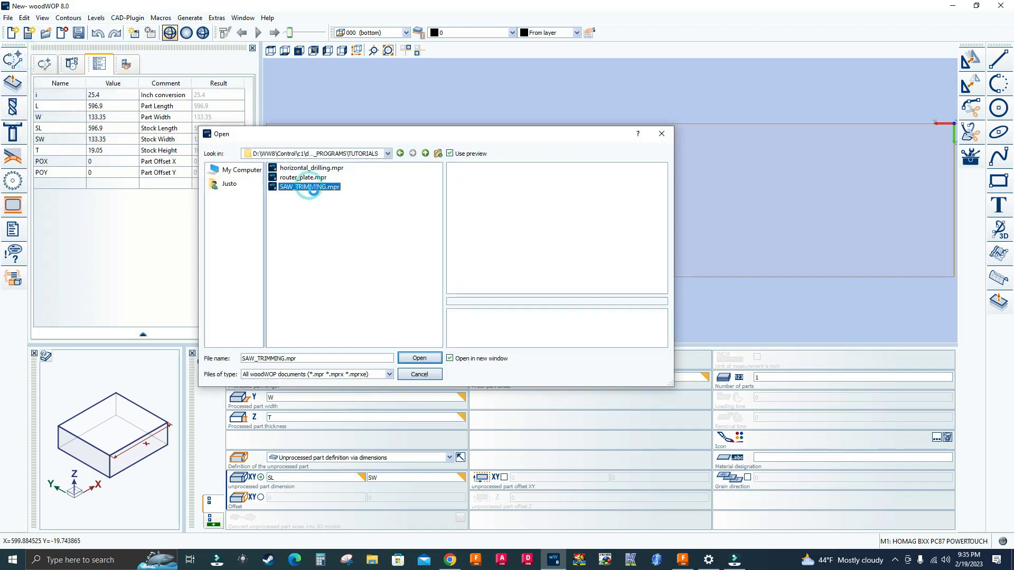
left_click(418, 361)
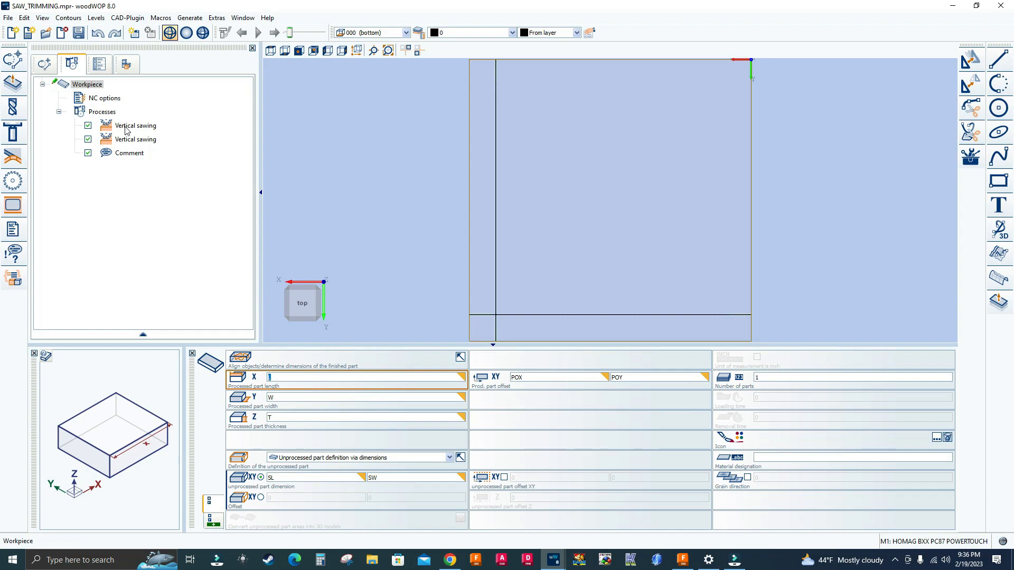
- Review the parameters of both Vertical sawing processes and the workpiece variables, and view the cuts in 3D
mouse_move(129, 130)
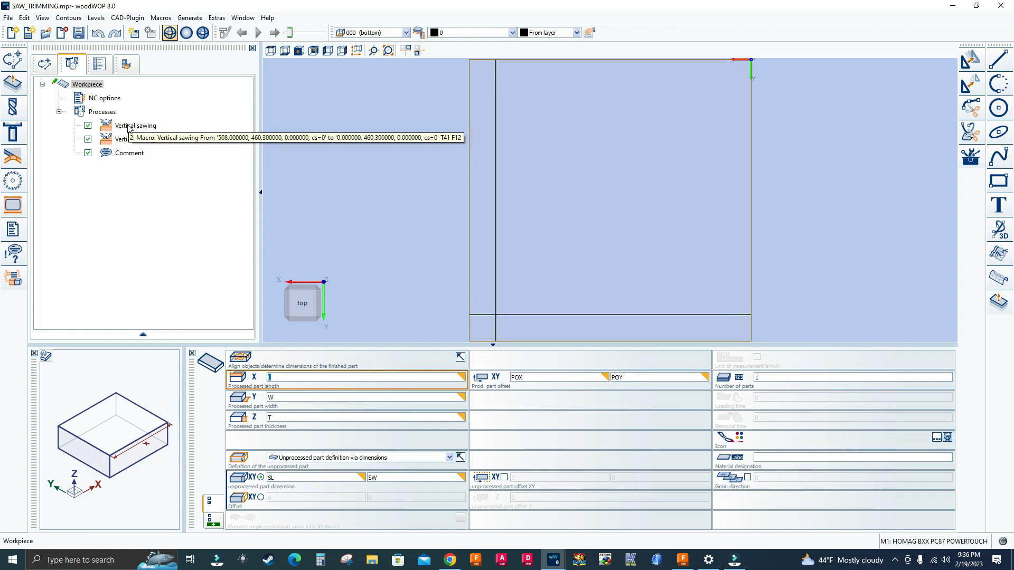
left_click(129, 126)
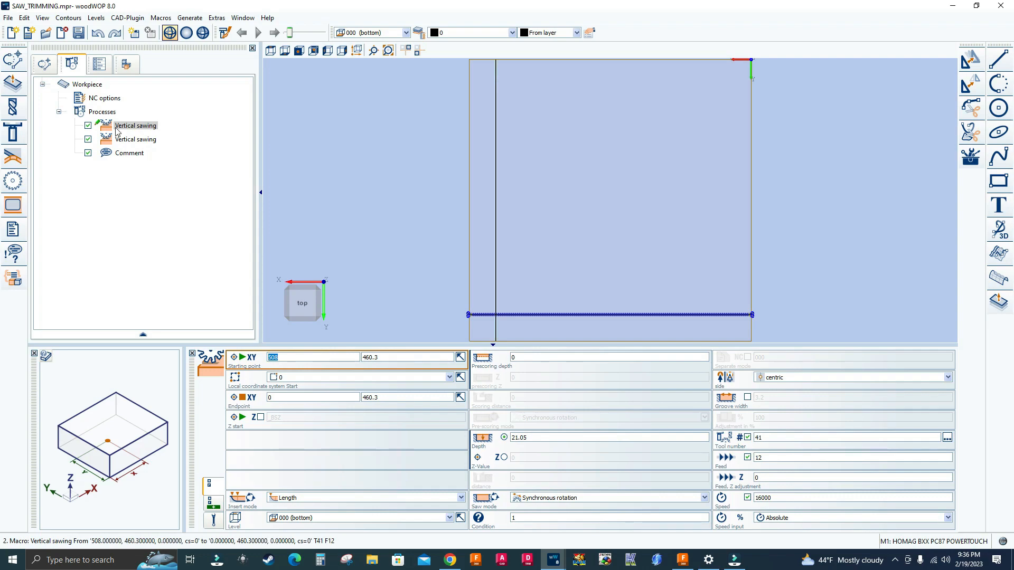
left_click(149, 141)
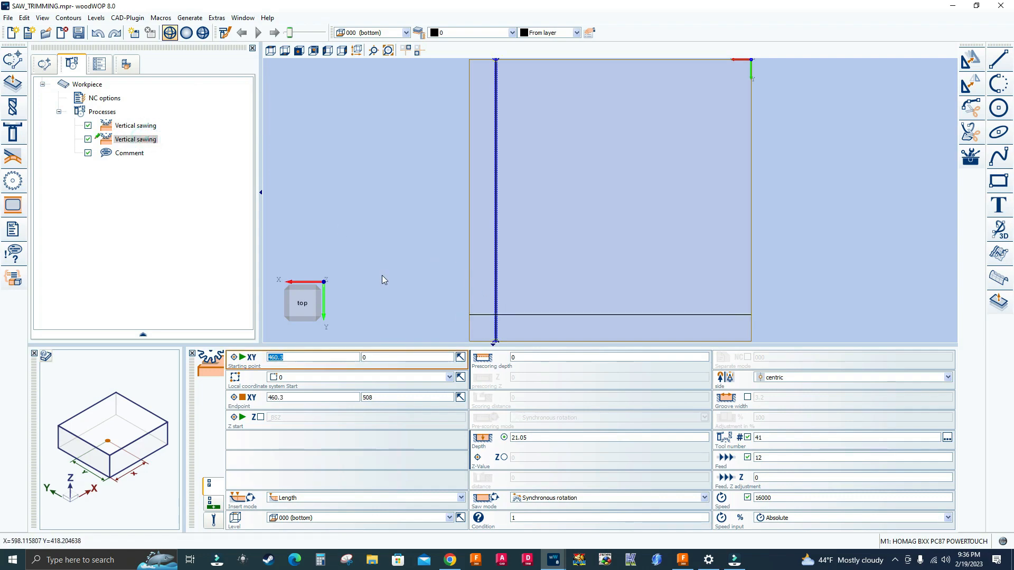
left_click(136, 139)
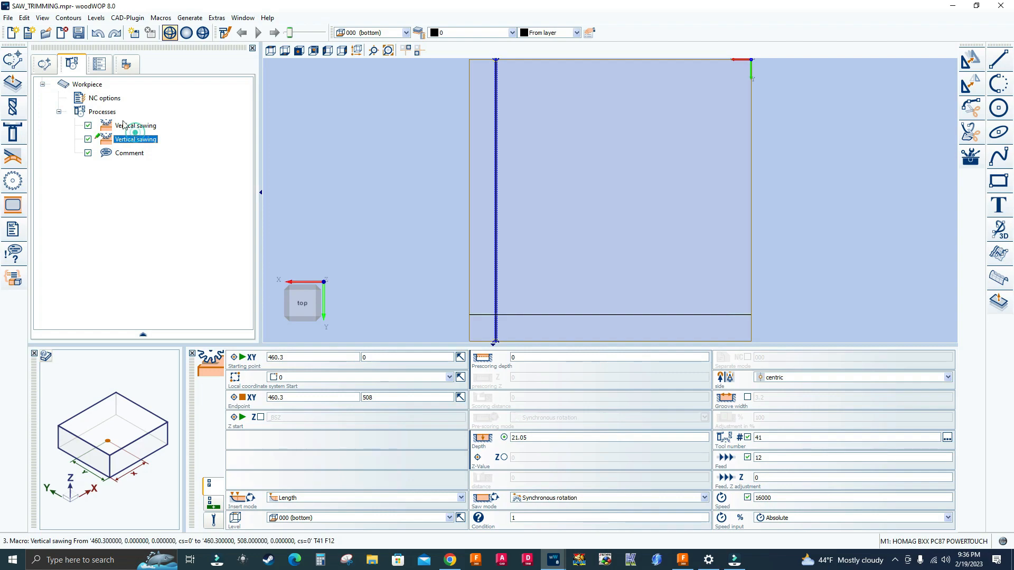
left_click(100, 66)
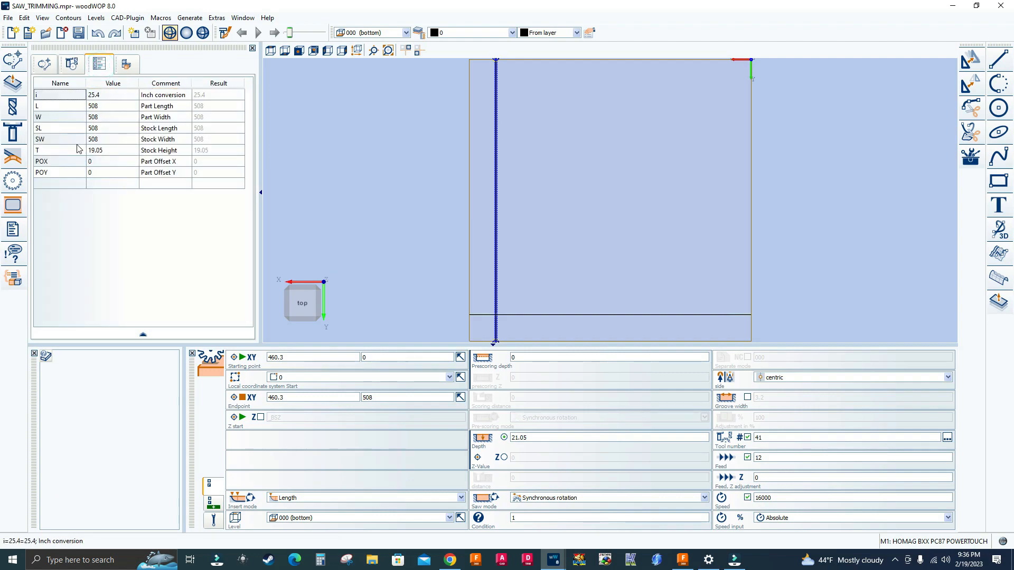
left_click(80, 63)
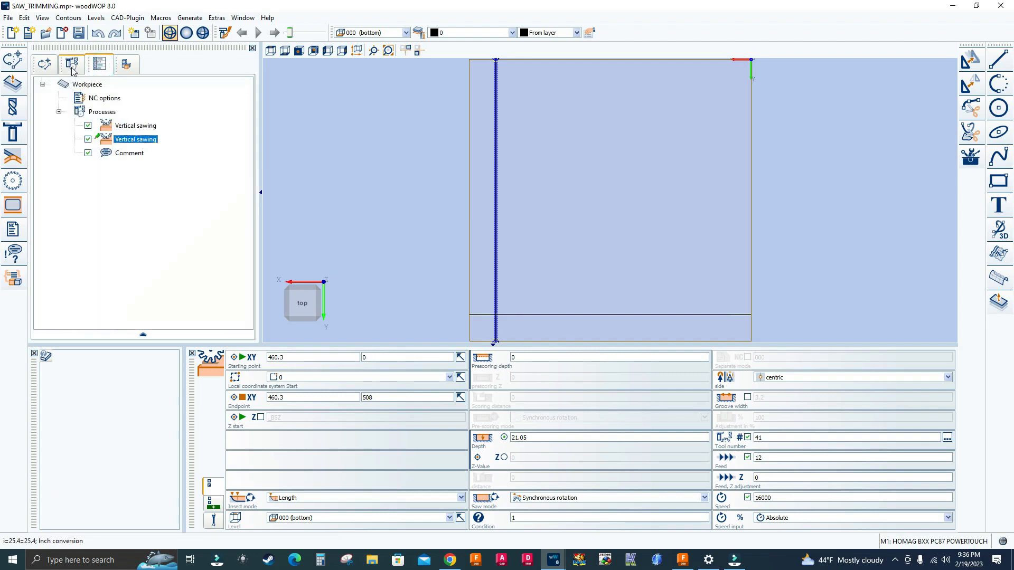
left_click(357, 50)
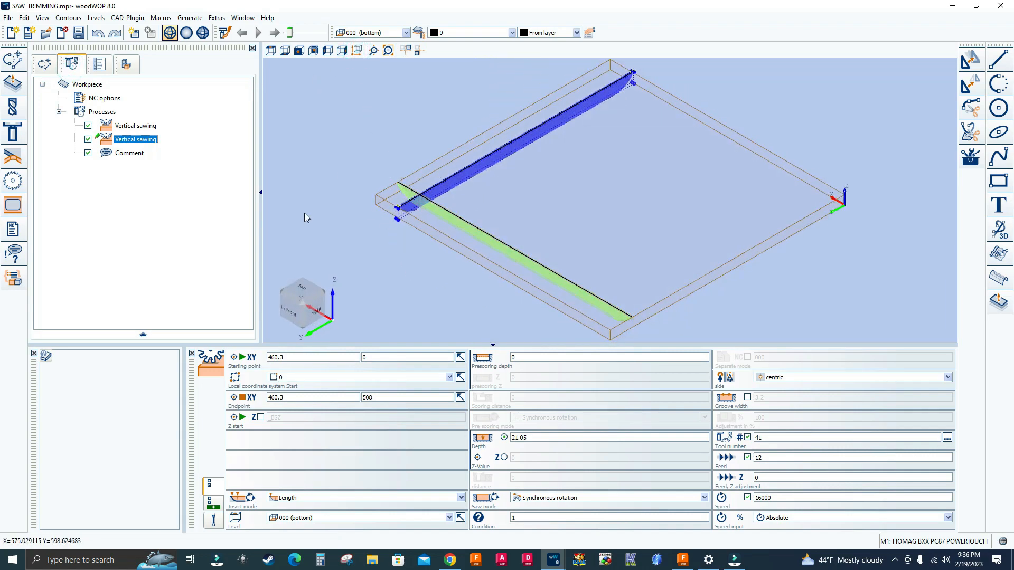